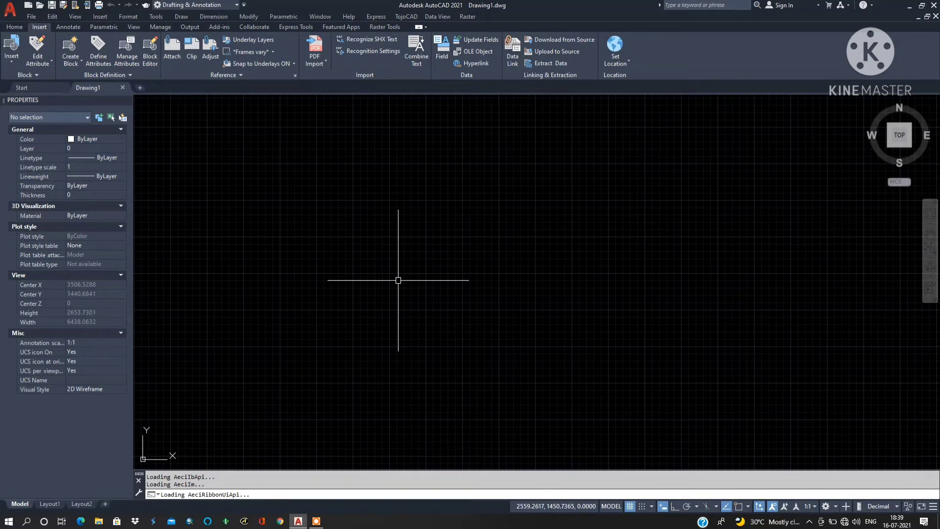
# - Configure the drawing units with Decimal length type, 0.000 precision and Millimeters as the insertion scale
pyautogui.write('un')
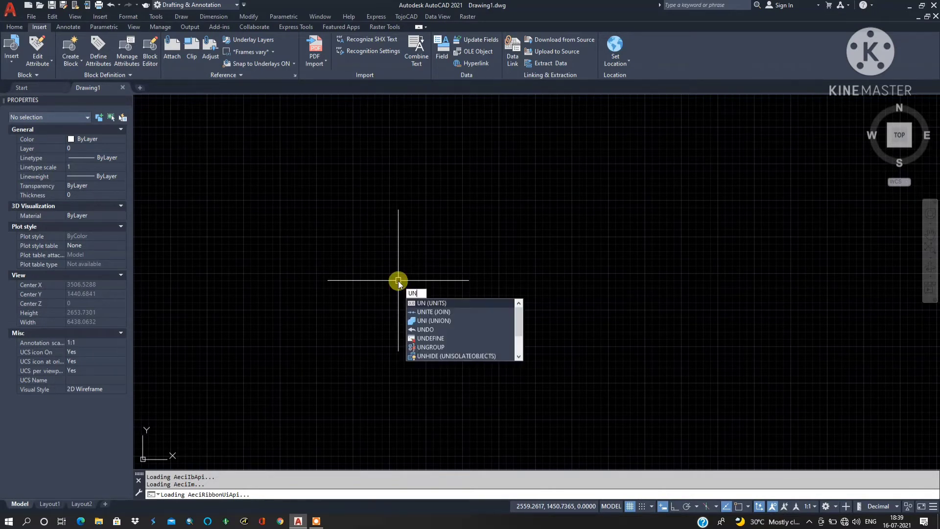
pyautogui.press('Return')
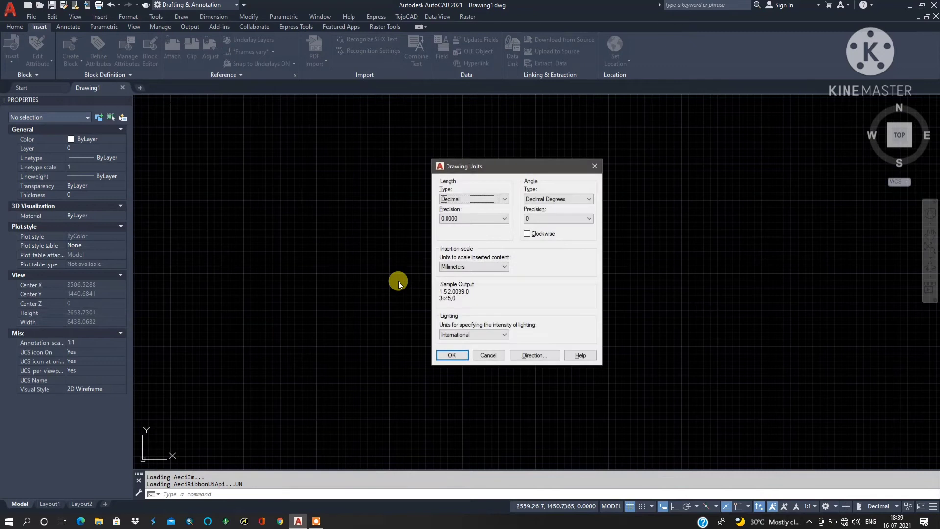
pyautogui.moveTo(496, 165); pyautogui.dragTo(368, 164)
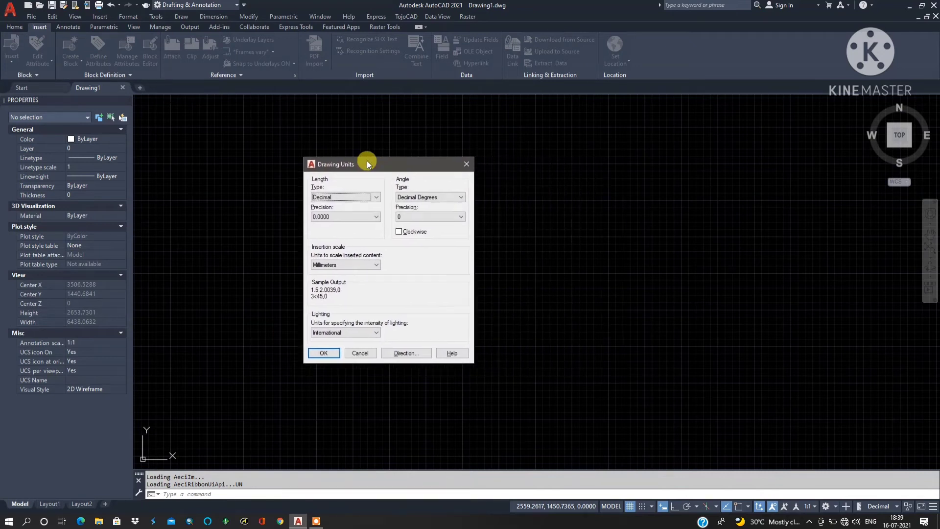
pyautogui.click(346, 197)
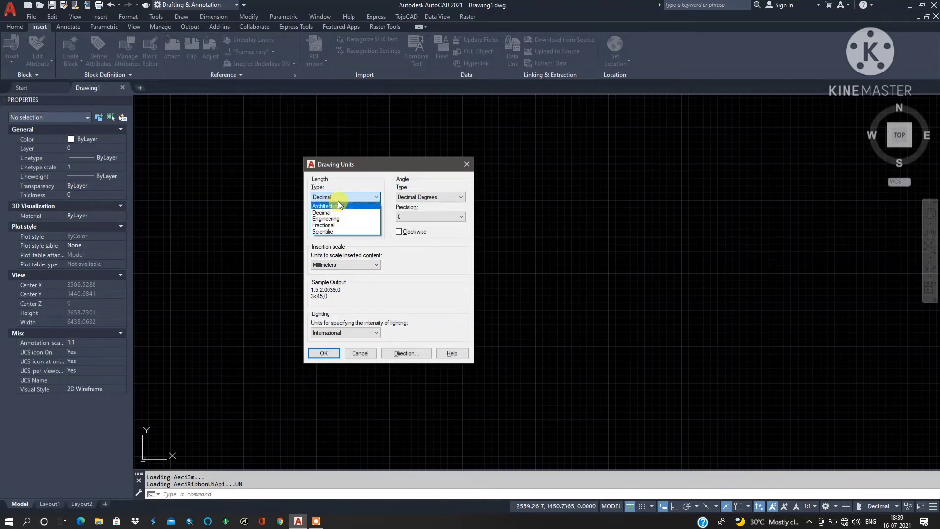
pyautogui.click(341, 198)
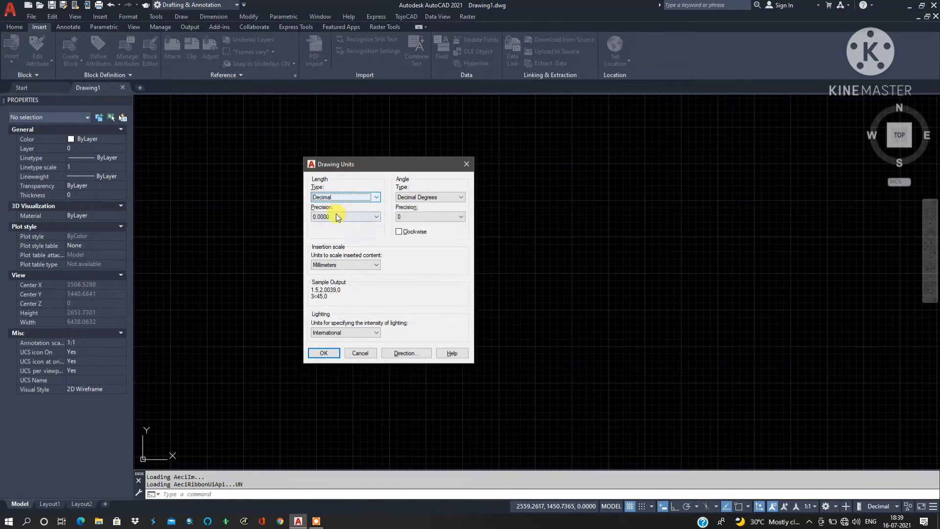
pyautogui.click(341, 216)
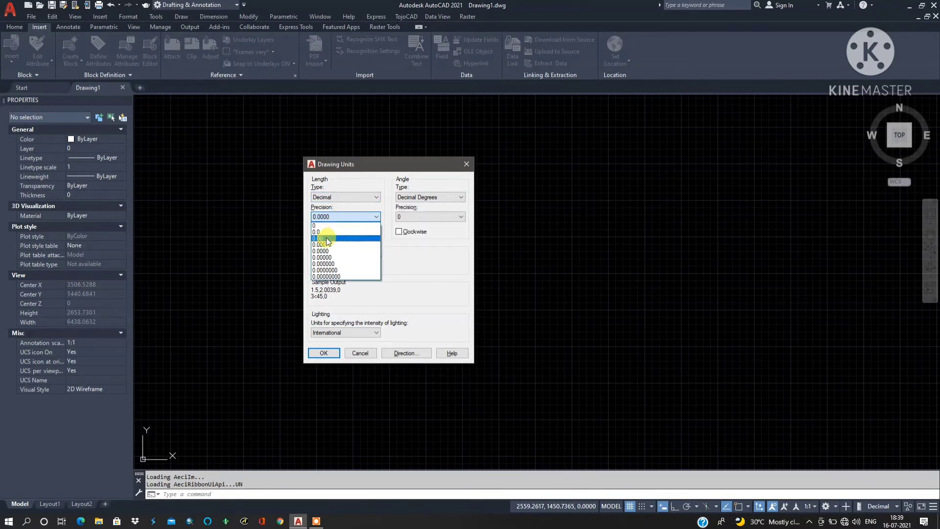
pyautogui.click(327, 244)
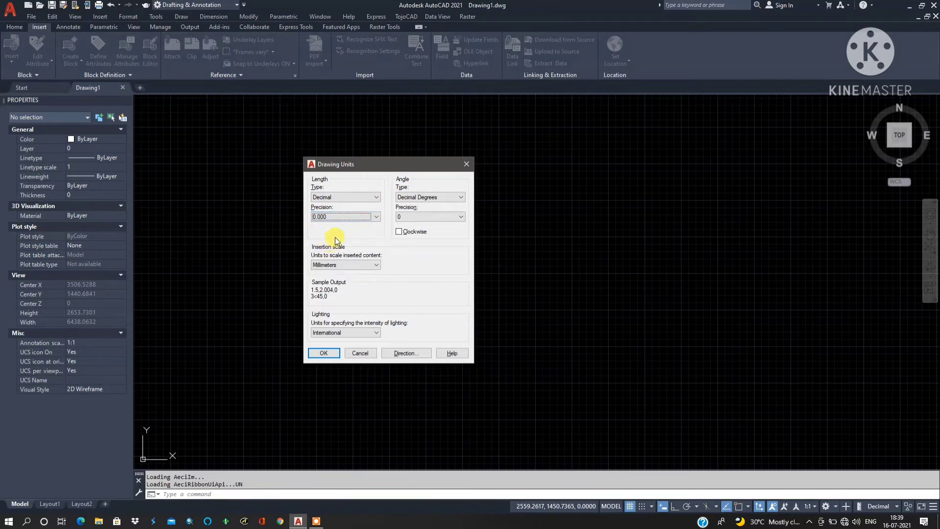
pyautogui.click(342, 265)
pyautogui.click(367, 264)
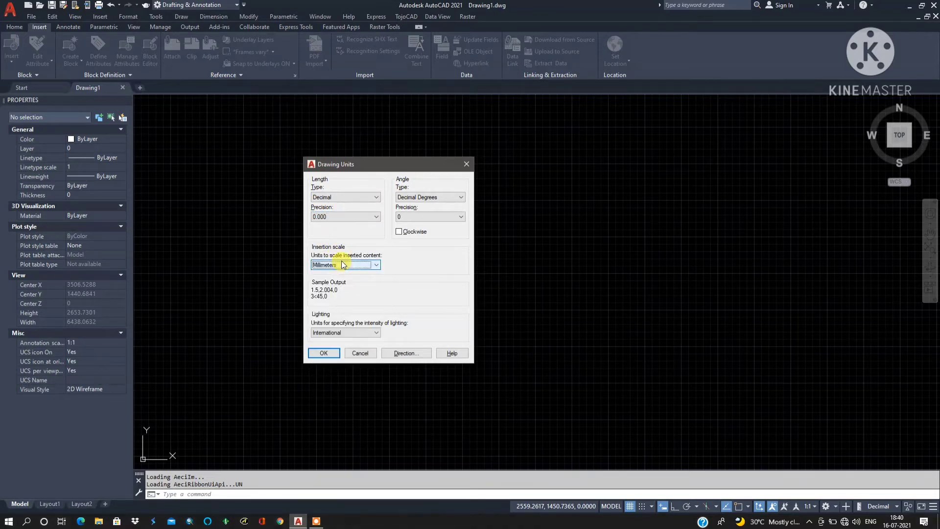
pyautogui.click(323, 353)
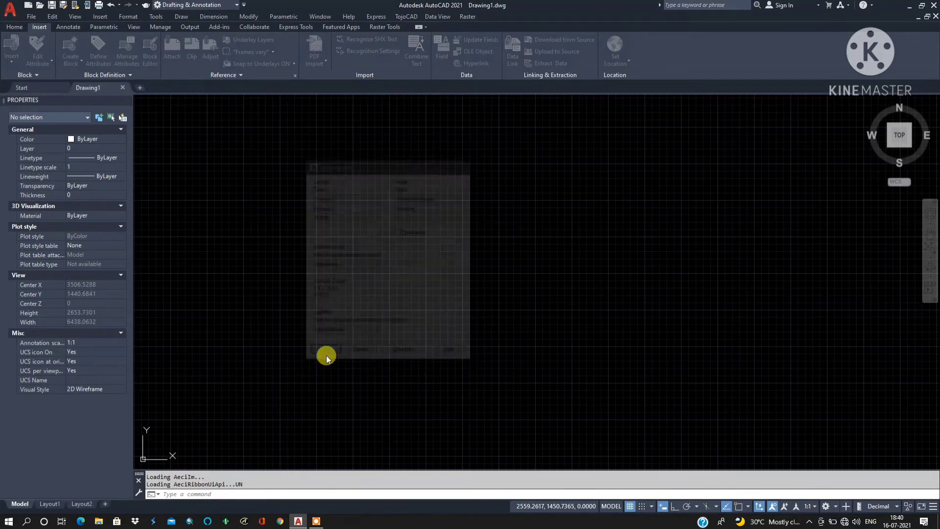
pyautogui.click(472, 318)
pyautogui.click(338, 249)
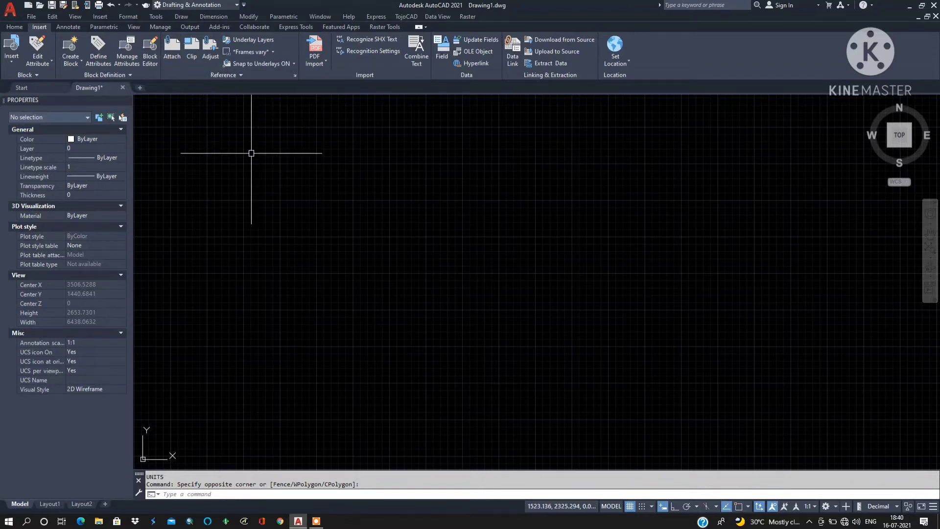
# - Start a PDF import and open the file CamScanner 07-12-2021 10.33.49_1.pdf
pyautogui.click(316, 58)
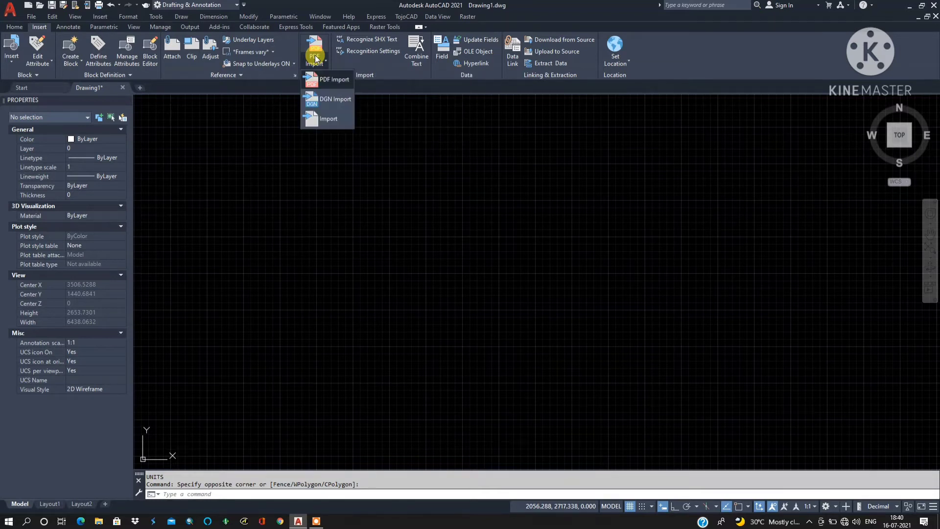
pyautogui.click(338, 79)
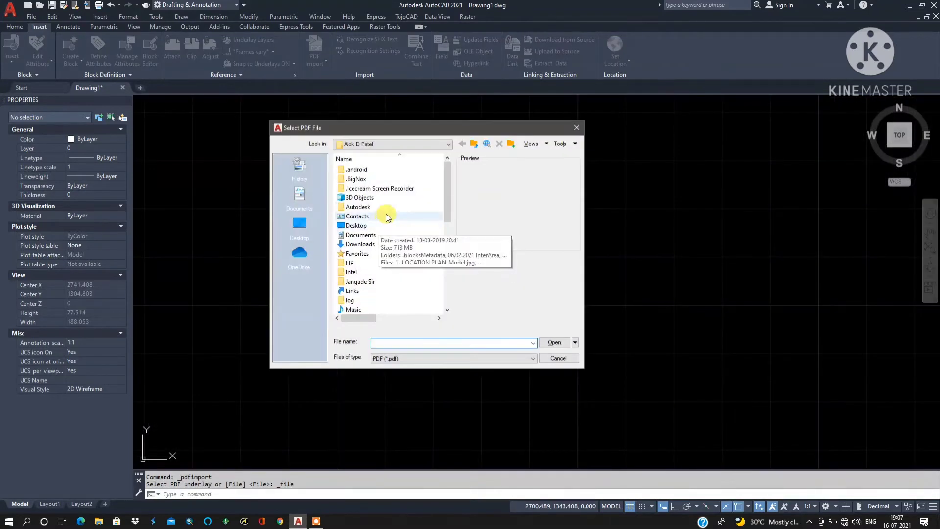
pyautogui.scroll(-7, 381, 196)
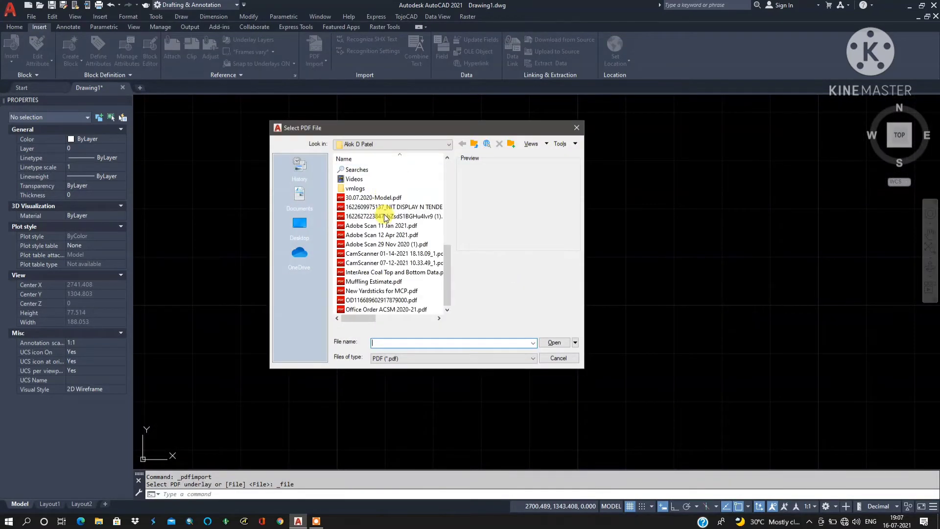
pyautogui.click(398, 263)
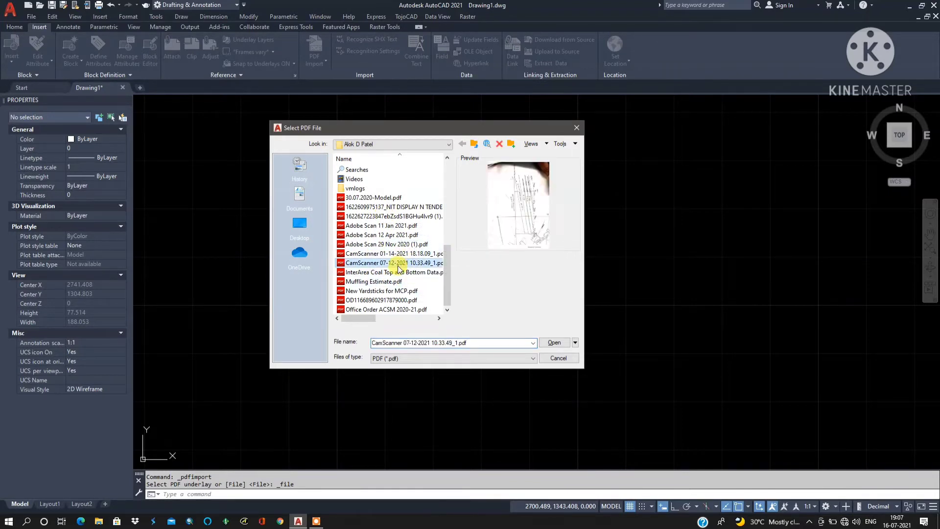
pyautogui.click(555, 343)
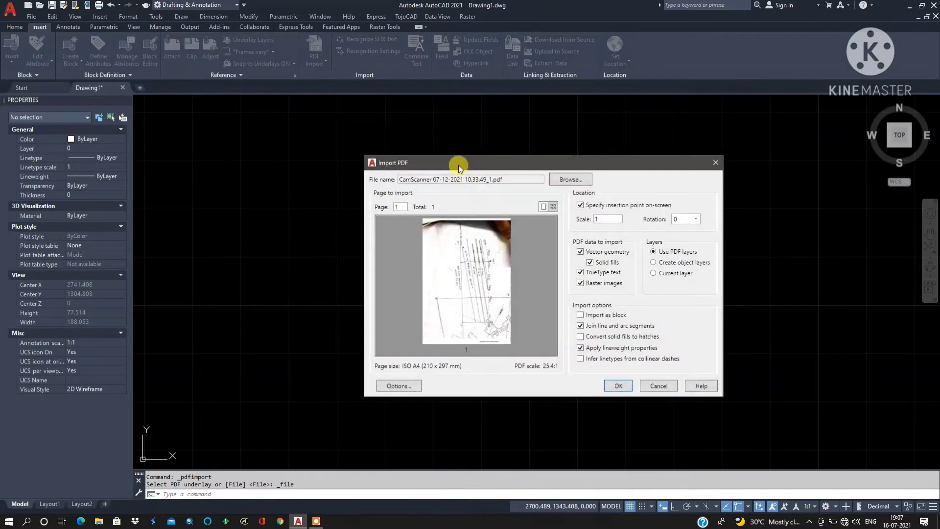
# - Set the PDF import rotation to 90 and place the scanned page in the empty drawing area
pyautogui.moveTo(489, 164); pyautogui.dragTo(425, 147)
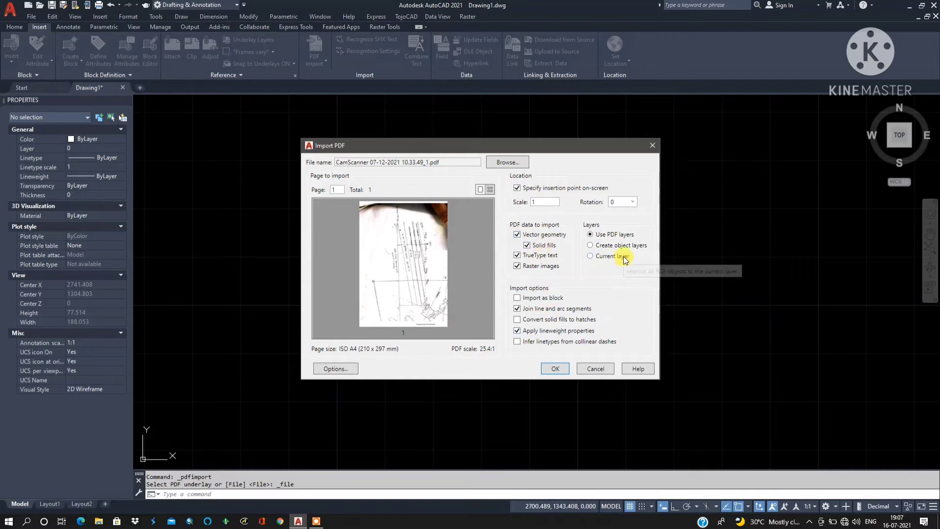
pyautogui.doubleClick(617, 202)
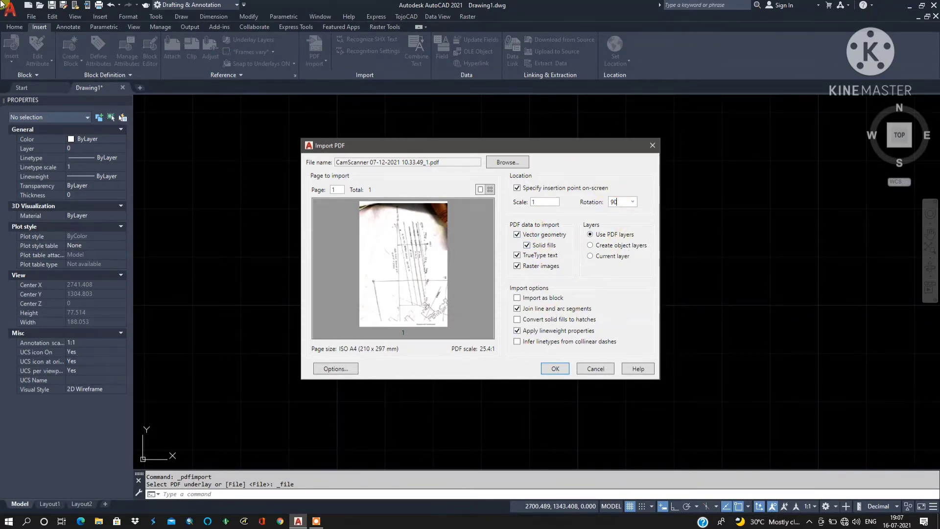
pyautogui.write('90')
pyautogui.click(556, 369)
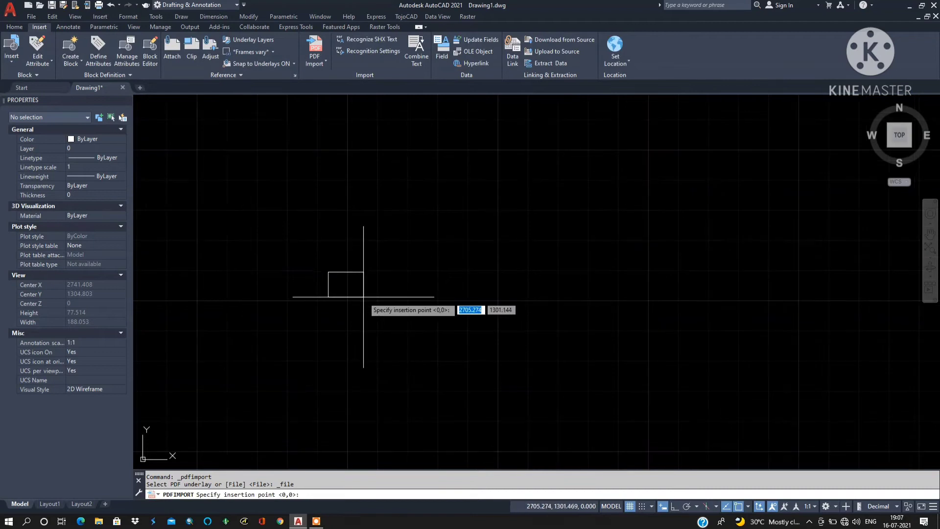
pyautogui.scroll(2, 526, 296)
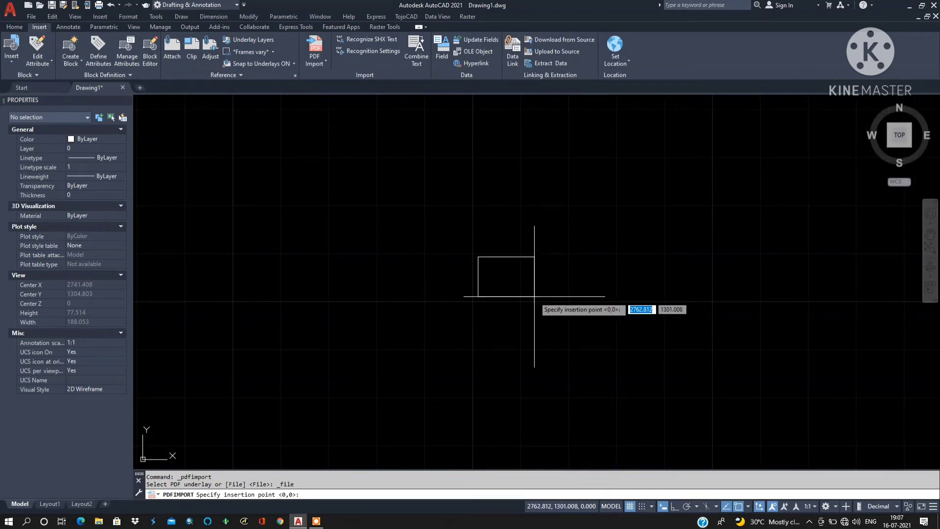
pyautogui.click(534, 296)
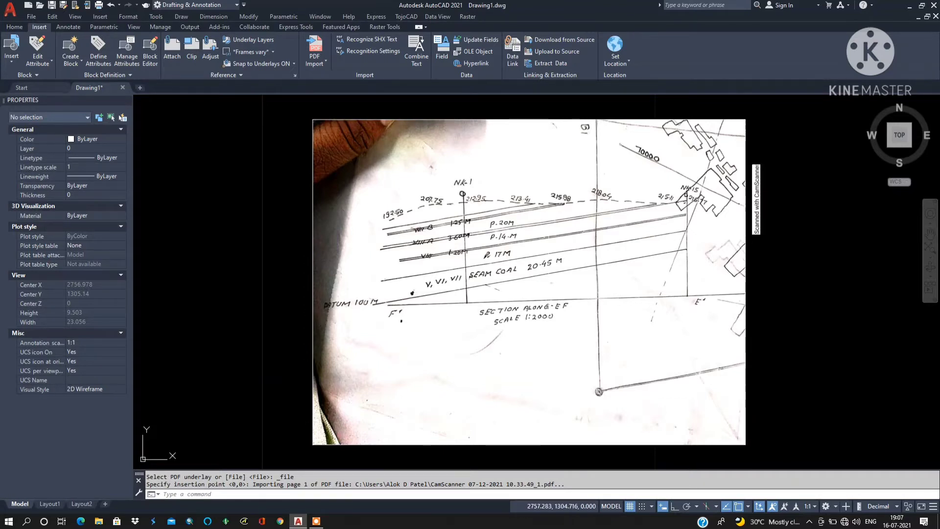
# - Draw a horizontal polyline 500 units long beside the imported scan, with Ortho mode on
pyautogui.scroll(-2, 209, 289)
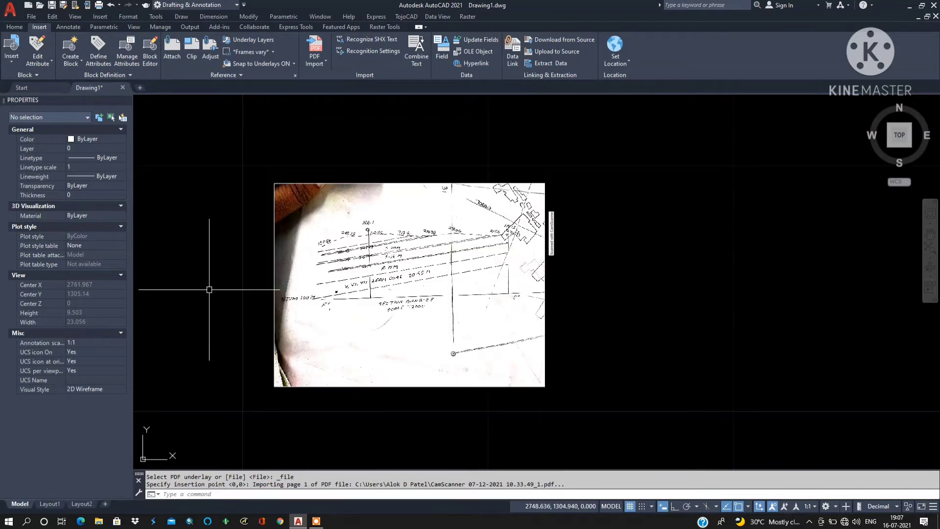
pyautogui.click(16, 26)
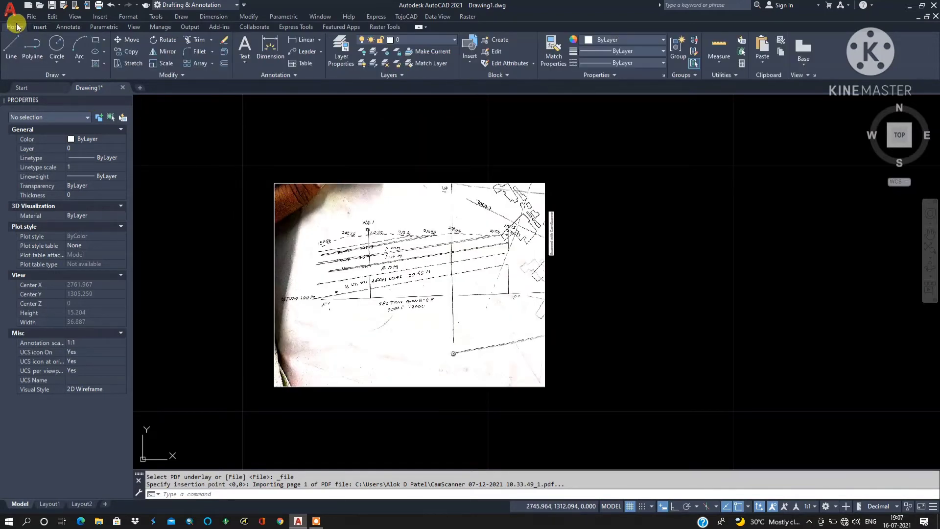
pyautogui.click(33, 56)
pyautogui.moveTo(671, 304); pyautogui.dragTo(451, 289, button='middle')
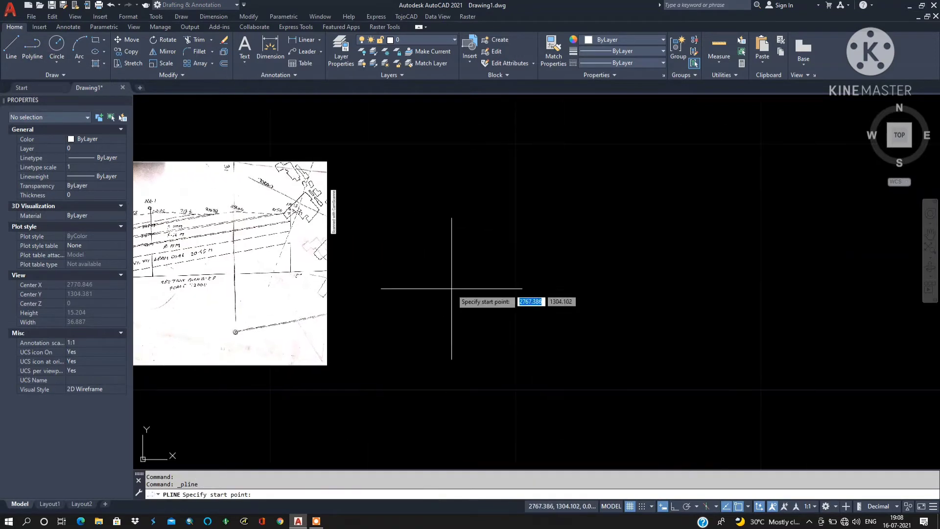
pyautogui.click(583, 354)
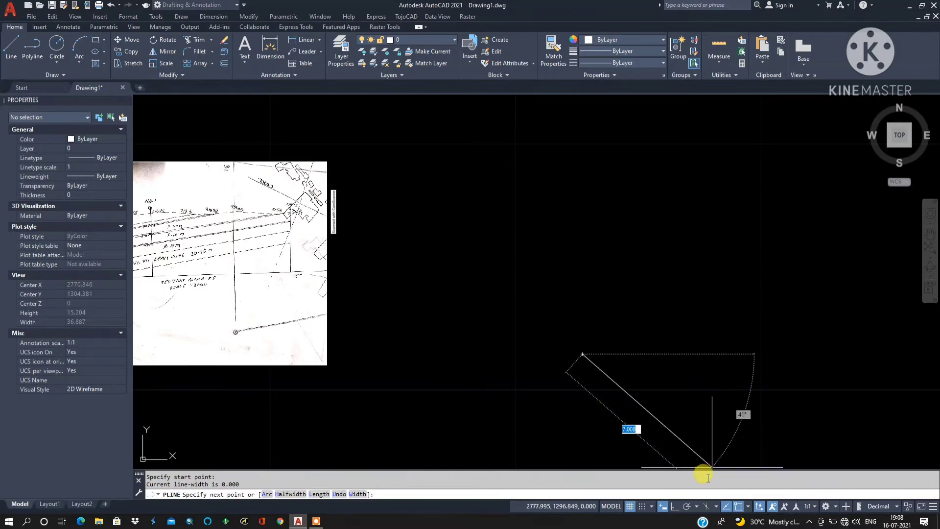
pyautogui.click(673, 506)
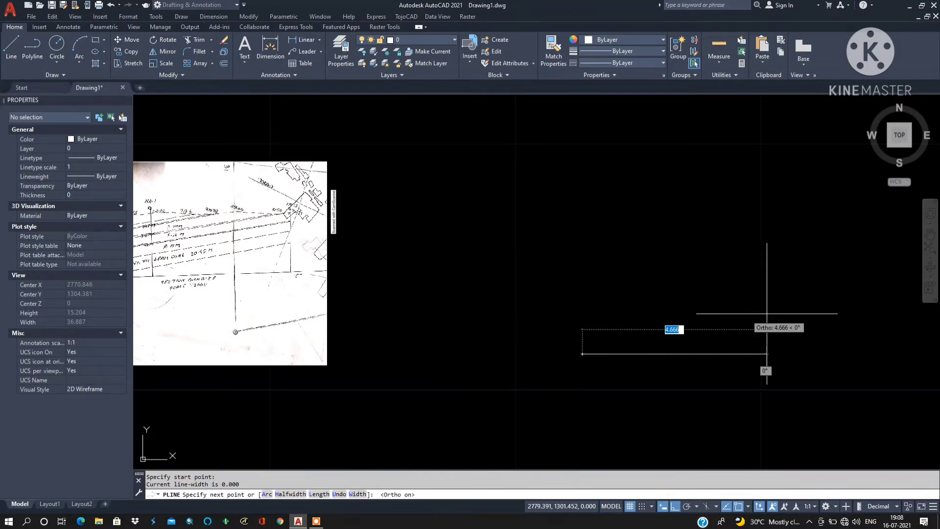
pyautogui.scroll(-2, 491, 320)
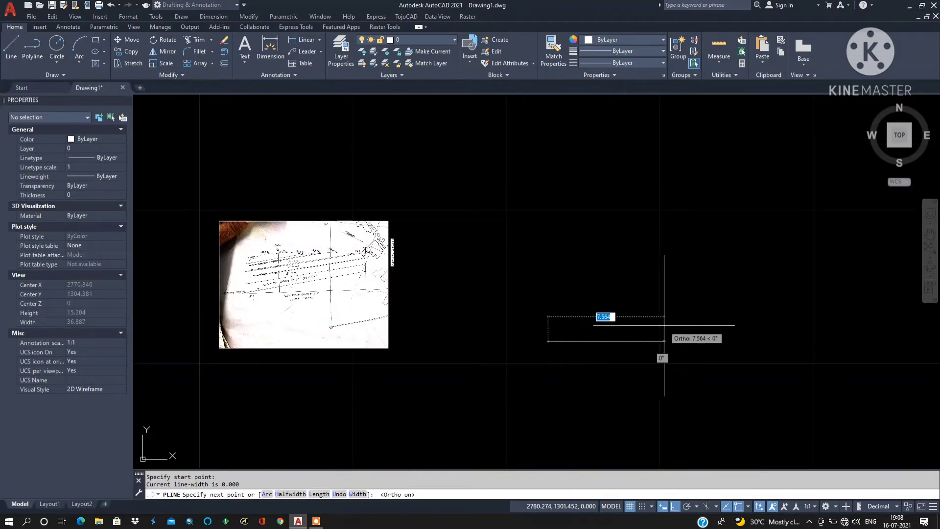
pyautogui.write('500')
pyautogui.press('Return')
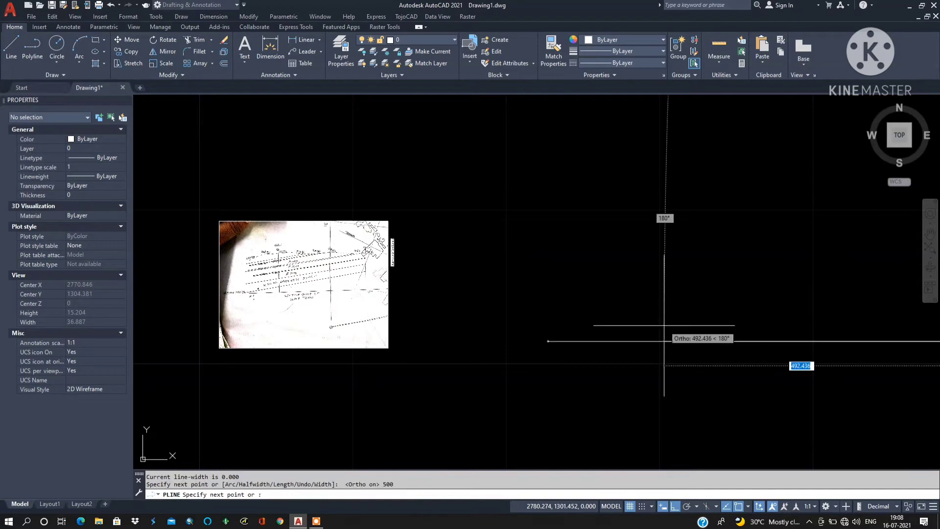
pyautogui.press('Return')
# - Enlarge the scanned image by stretching its lower corner grip to a width of about 199 and a height of about 265
pyautogui.scroll(-5, 426, 351)
pyautogui.scroll(-2, 539, 357)
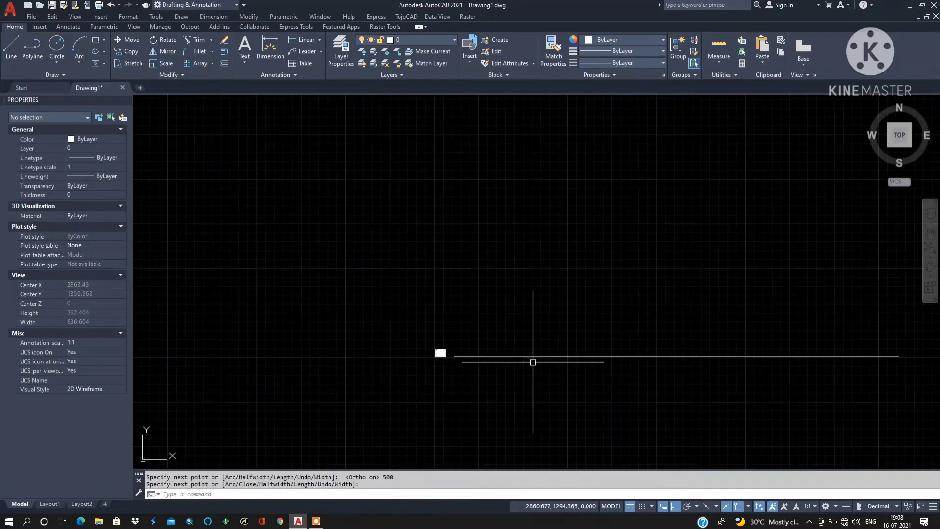
pyautogui.scroll(6, 447, 364)
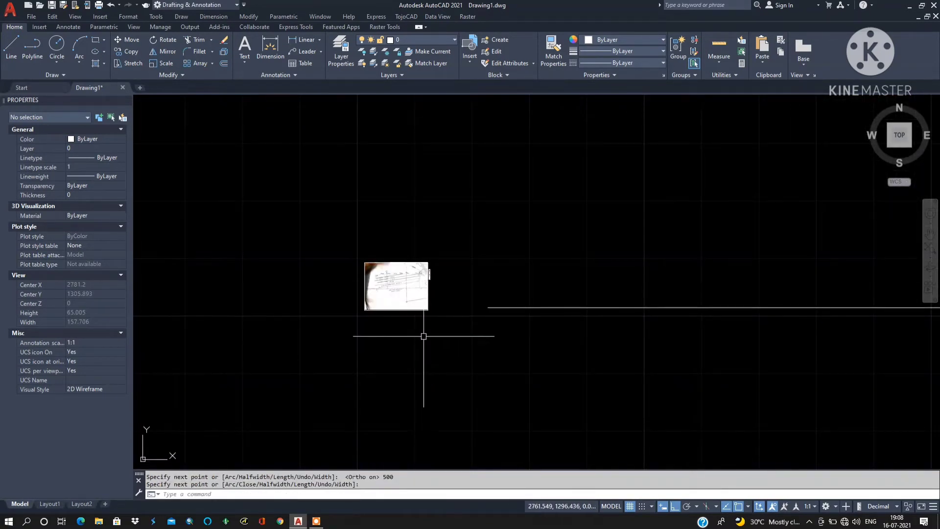
pyautogui.click(424, 330)
pyautogui.click(369, 279)
pyautogui.click(428, 310)
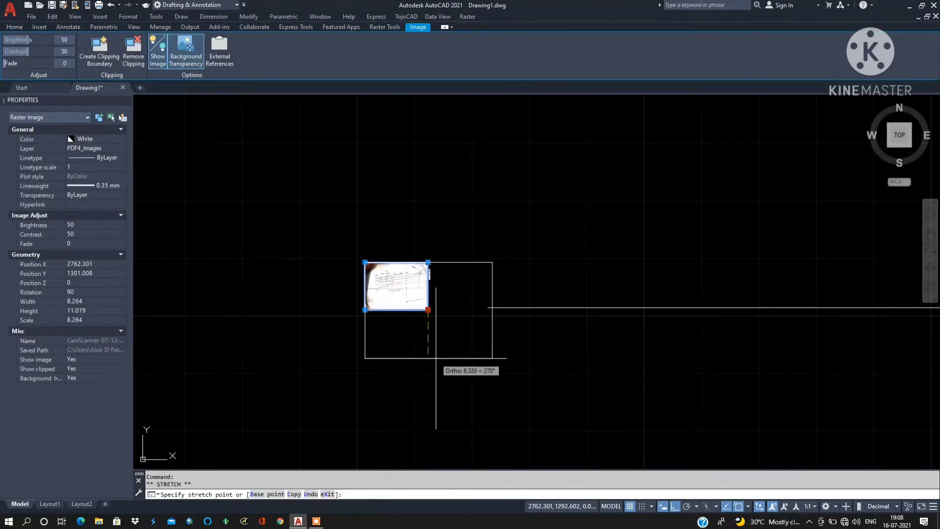
pyautogui.scroll(-5, 483, 378)
pyautogui.click(590, 419)
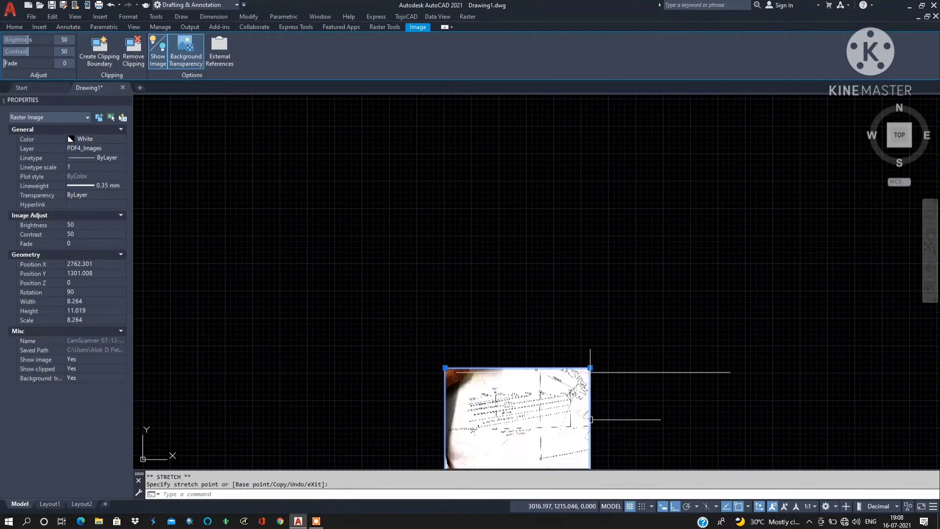
pyautogui.click(554, 415)
pyautogui.click(554, 415)
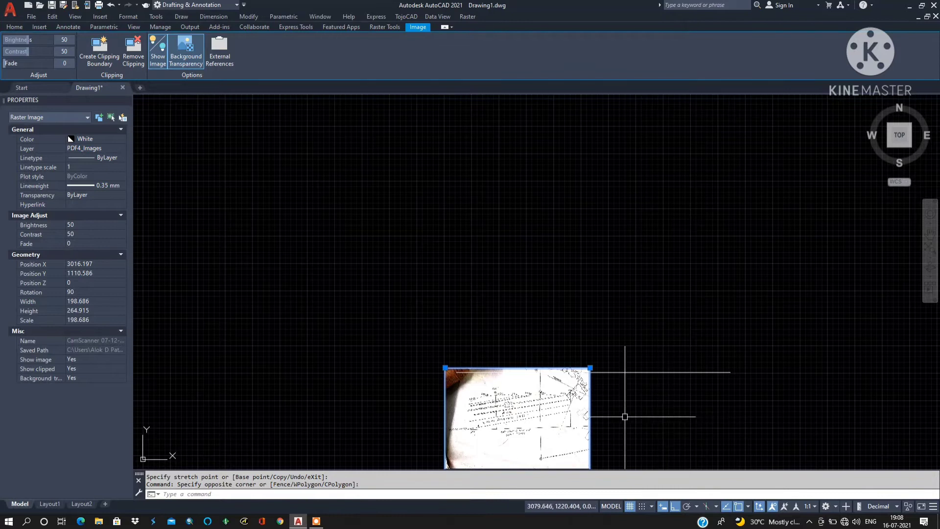
# - Move the enlarged scan off the 500-unit polyline to the empty area beside its start point, with Ortho mode off
pyautogui.write('m')
pyautogui.press('Return')
pyautogui.click(528, 369)
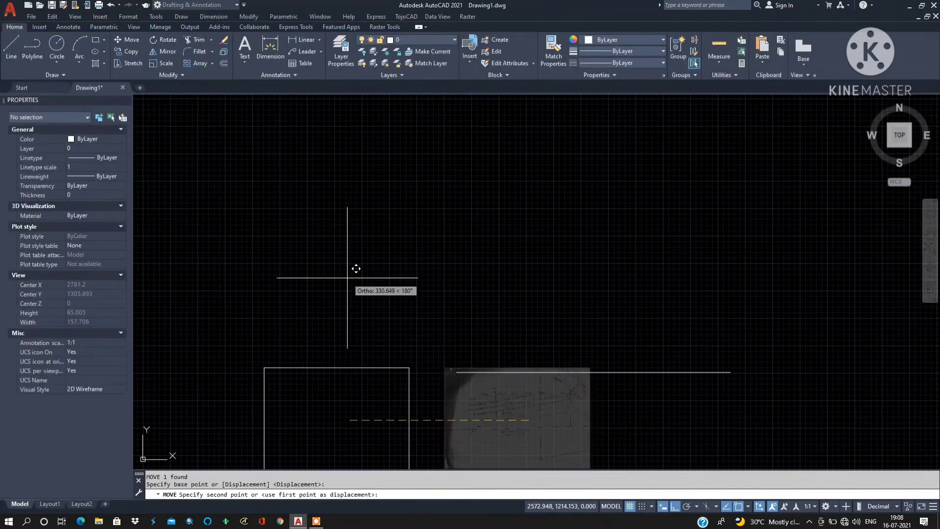
pyautogui.click(675, 506)
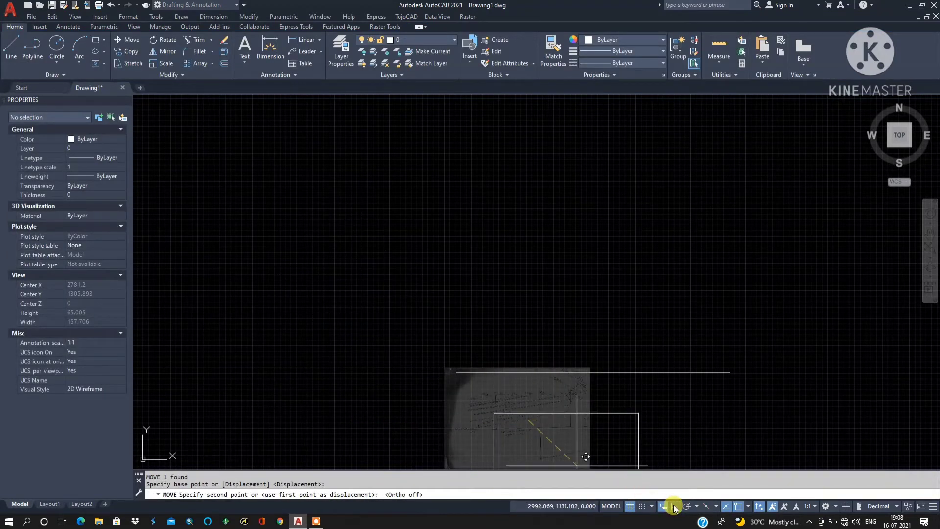
pyautogui.click(374, 319)
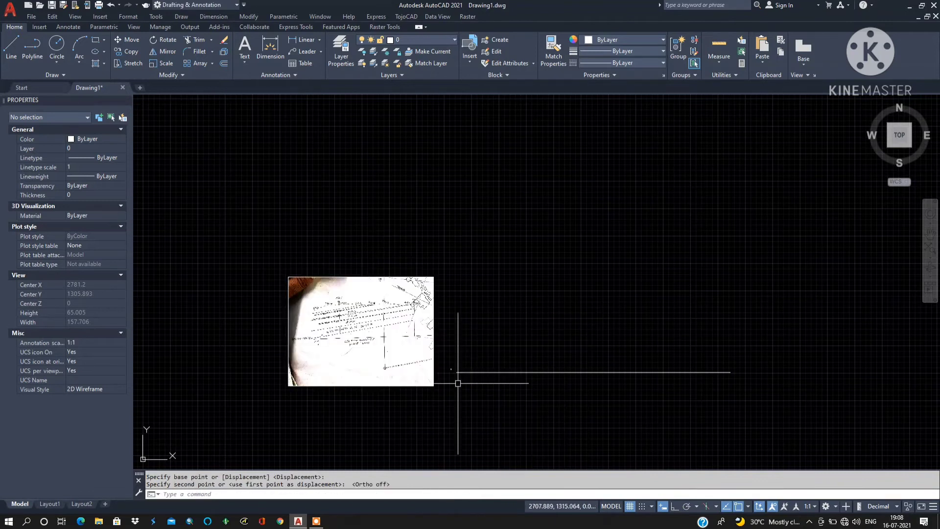
# - Erase the tiny leftover image near the start of the 500-unit line and detach it from the drawing
pyautogui.scroll(4, 435, 368)
pyautogui.scroll(4, 436, 368)
pyautogui.press('Escape')
pyautogui.click(542, 394)
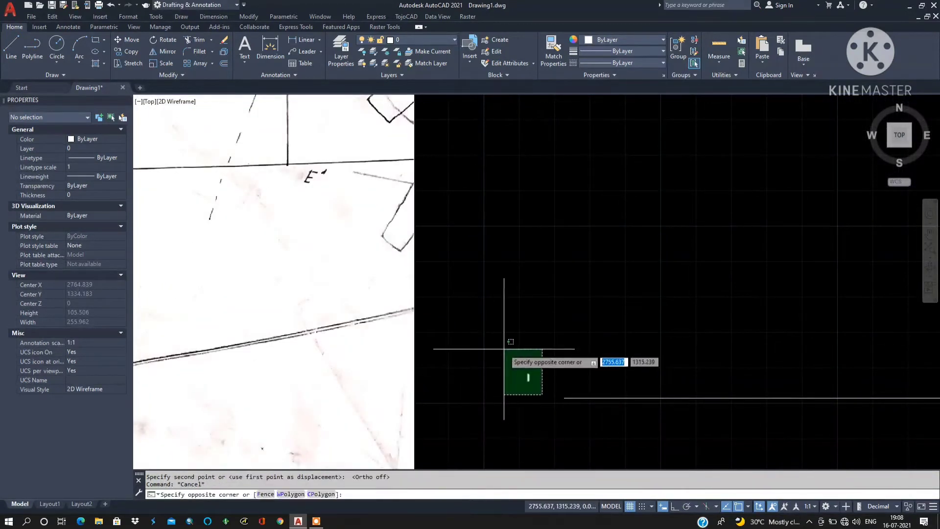
pyautogui.click(504, 349)
pyautogui.press('Delete')
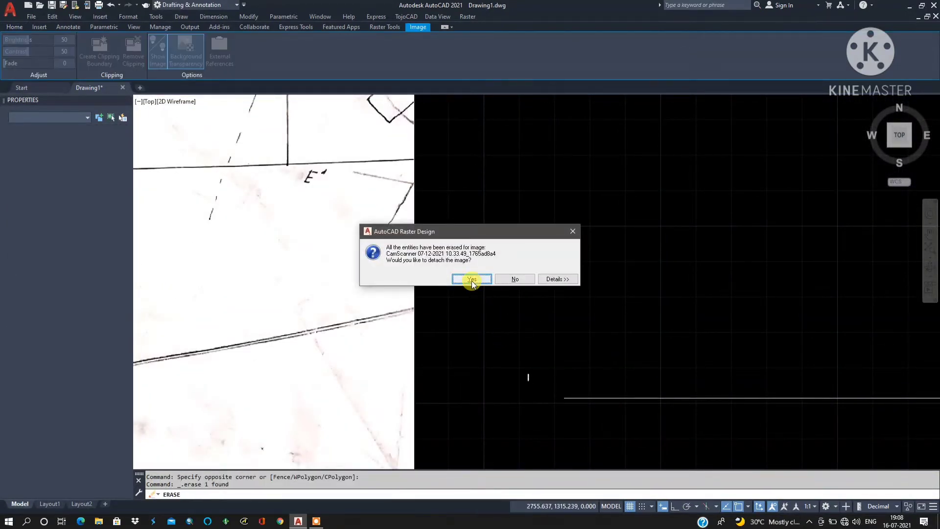
pyautogui.click(472, 280)
# - Draw a vertical polyline 100 units upward from the far end of the 500-unit base line, with Ortho mode on
pyautogui.scroll(-5, 490, 298)
pyautogui.scroll(4, 483, 404)
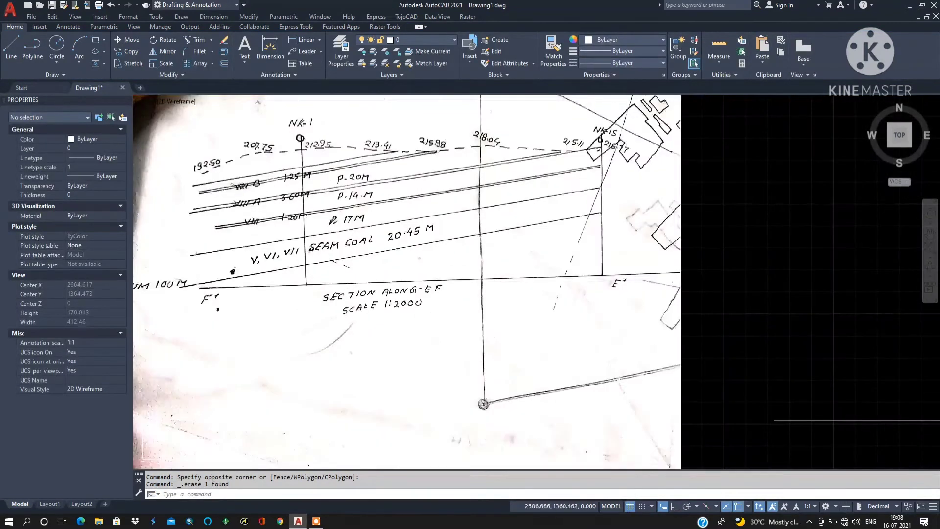
pyautogui.scroll(-2, 474, 302)
pyautogui.scroll(2, 382, 231)
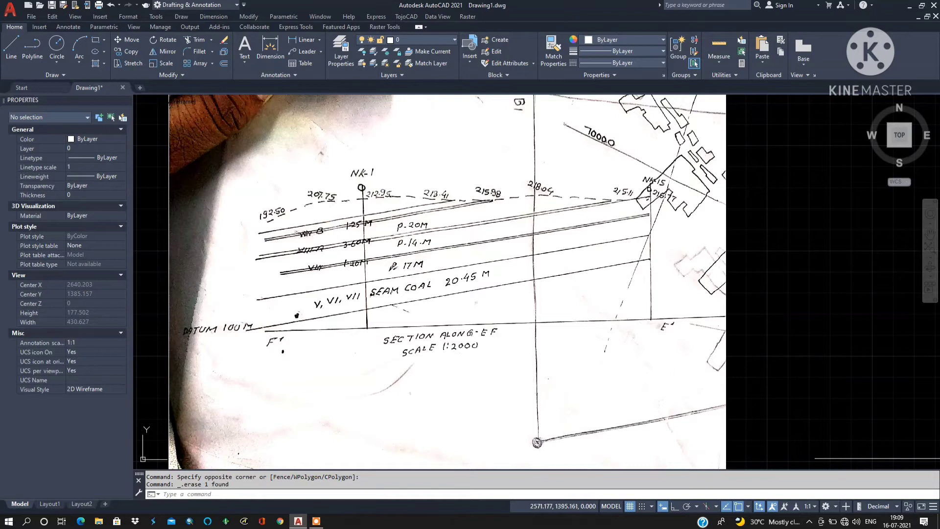
pyautogui.click(32, 47)
pyautogui.scroll(-2, 352, 282)
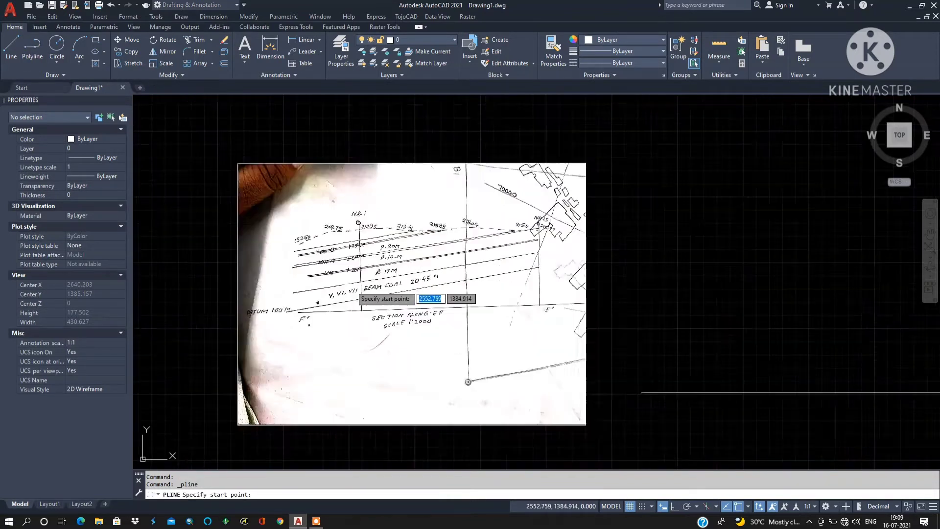
pyautogui.scroll(-3, 351, 286)
pyautogui.scroll(3, 733, 334)
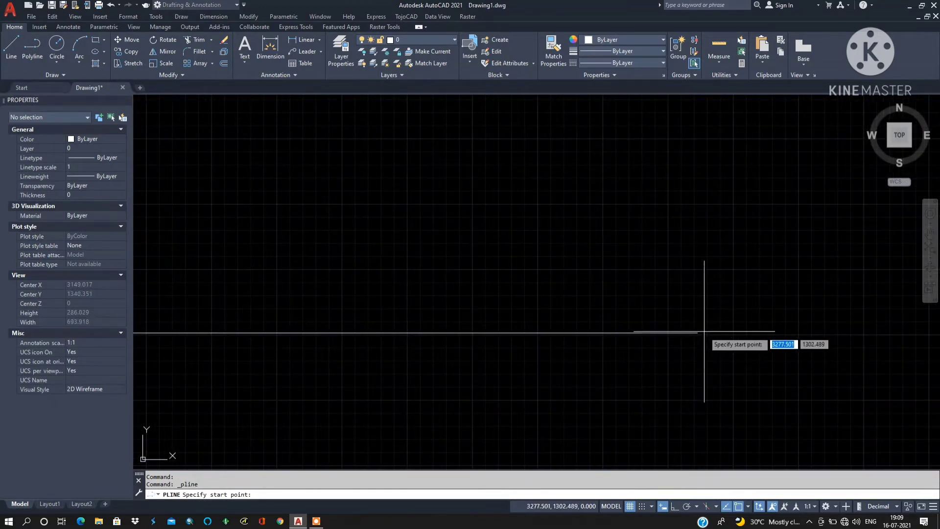
pyautogui.click(698, 332)
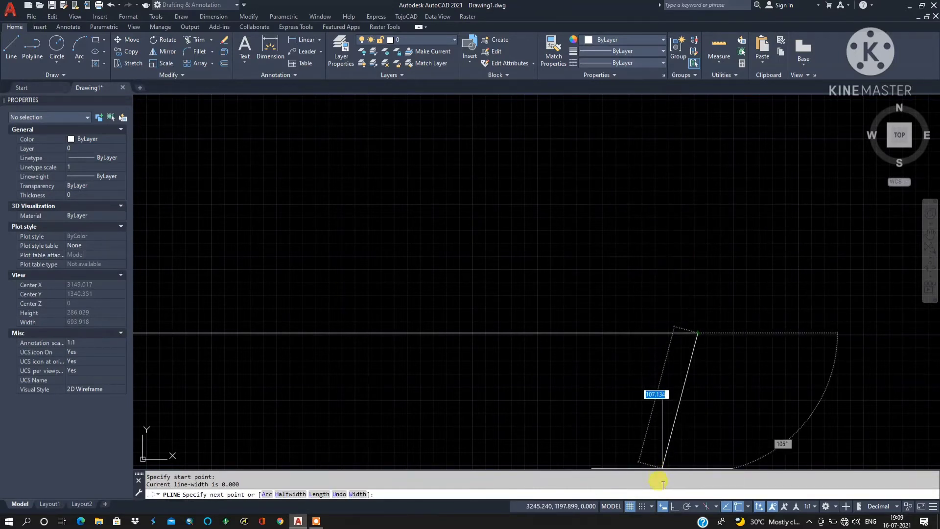
pyautogui.click(675, 506)
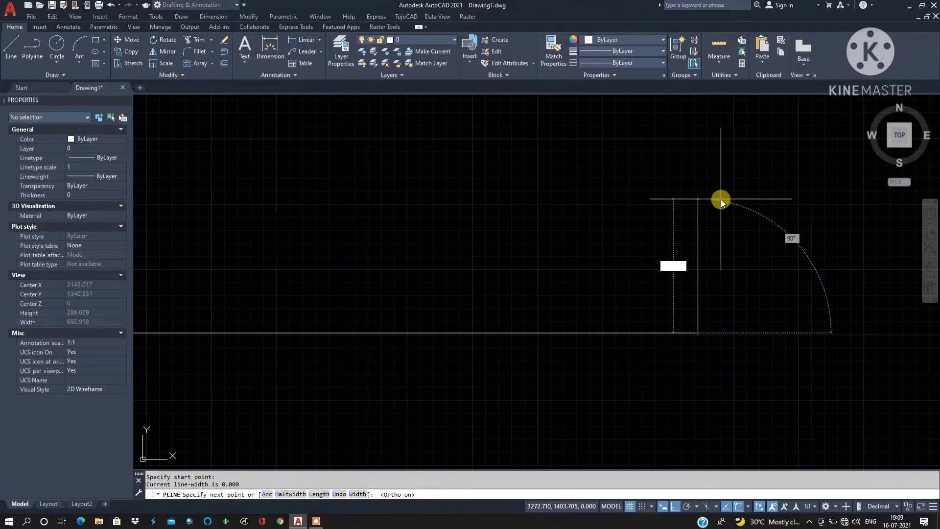
pyautogui.write('100')
pyautogui.press('Return')
pyautogui.press('Return')
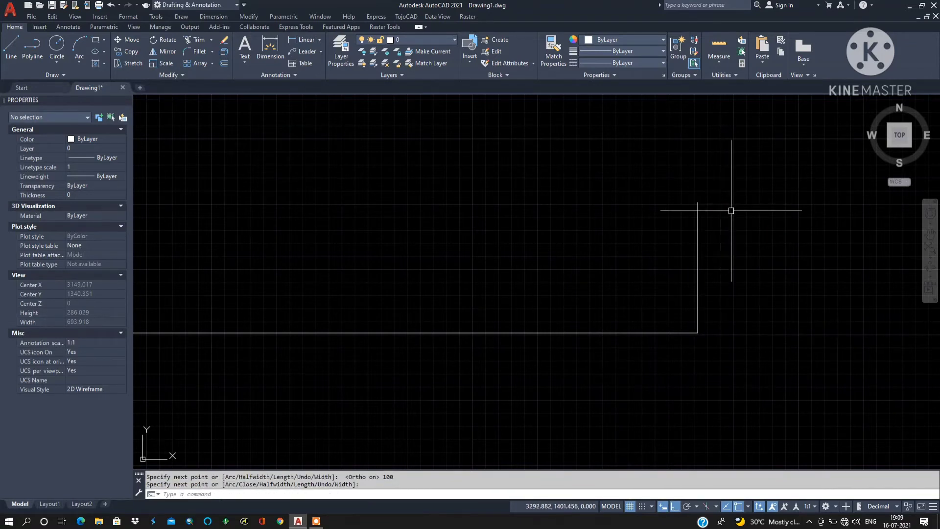
# - Draw a second vertical polyline 100 units upward from the base line, a little over a quarter of its length from the scan-side end
pyautogui.scroll(-3, 742, 272)
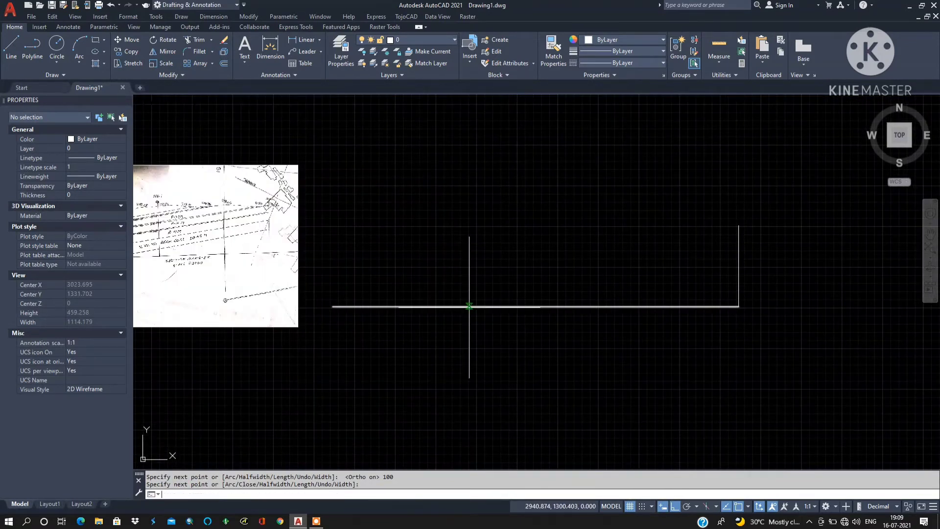
pyautogui.press('Return')
pyautogui.click(448, 306)
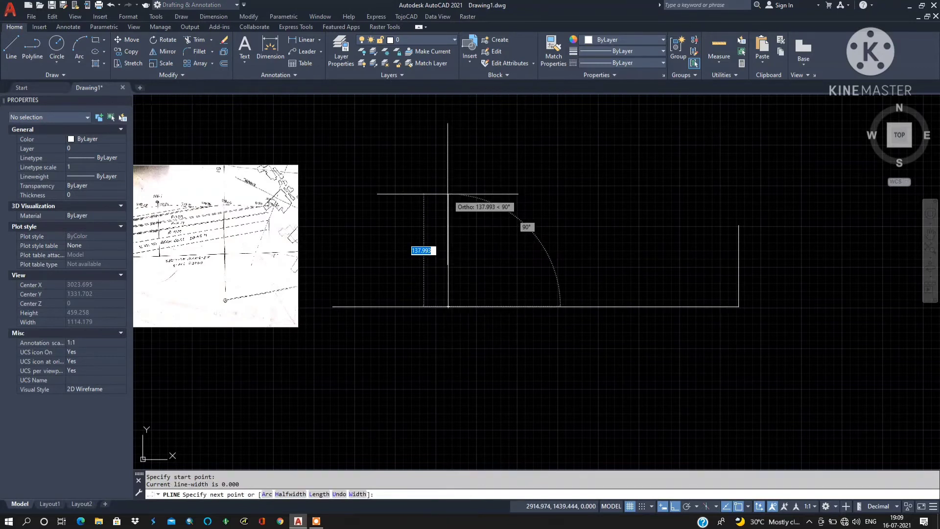
pyautogui.write('100')
pyautogui.press('Return')
pyautogui.press('Return')
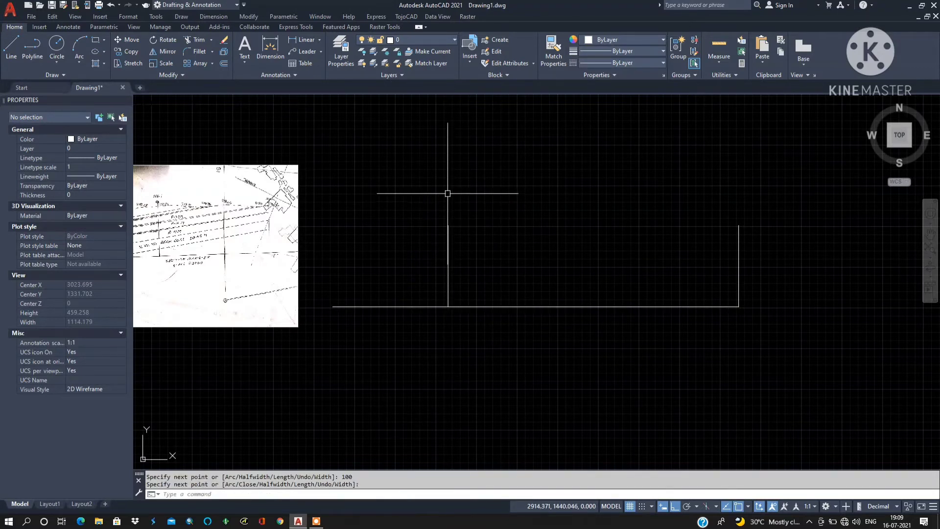
# - With Ortho mode off, draw a sloping polyline from the base line's scan-side end to just under a third up the far vertical line
pyautogui.moveTo(548, 267); pyautogui.dragTo(613, 263, button='middle')
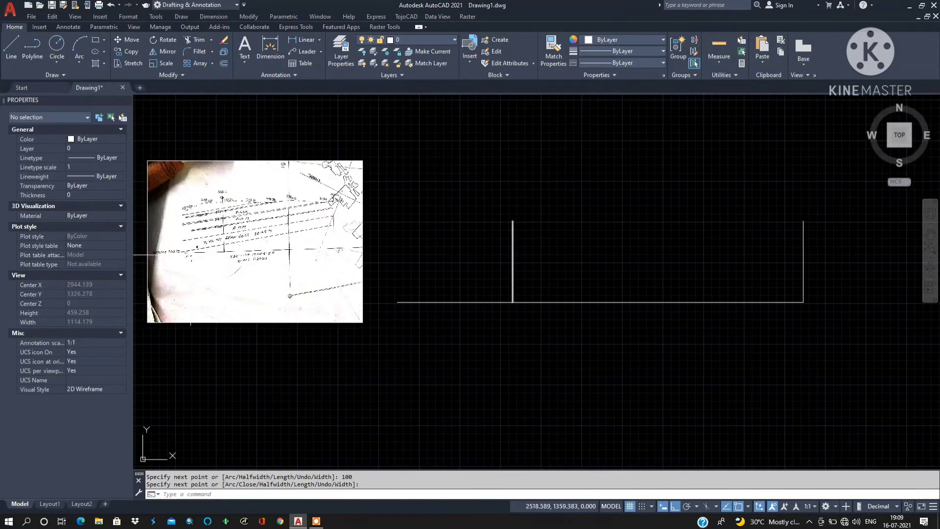
pyautogui.scroll(4, 213, 235)
pyautogui.moveTo(362, 279); pyautogui.dragTo(441, 277, button='middle')
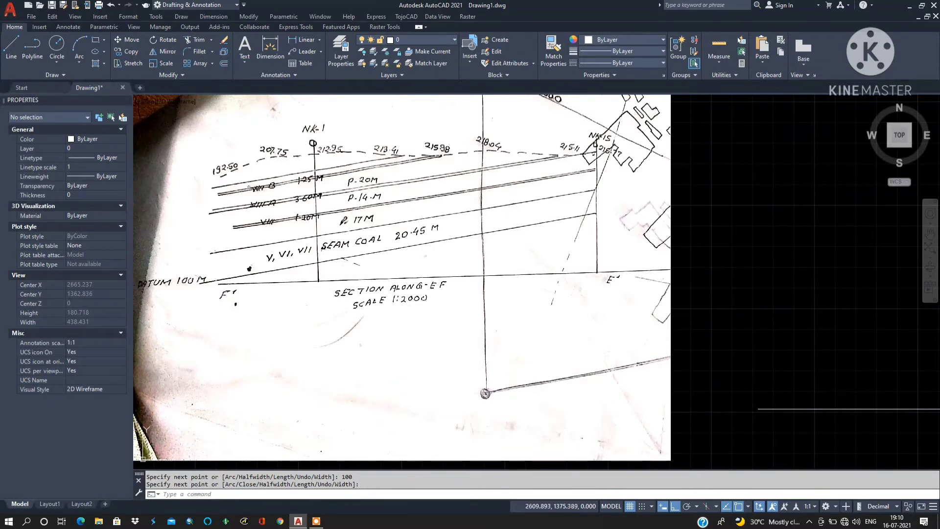
pyautogui.scroll(-4, 305, 296)
pyautogui.scroll(2, 644, 298)
pyautogui.moveTo(644, 298); pyautogui.dragTo(527, 279, button='middle')
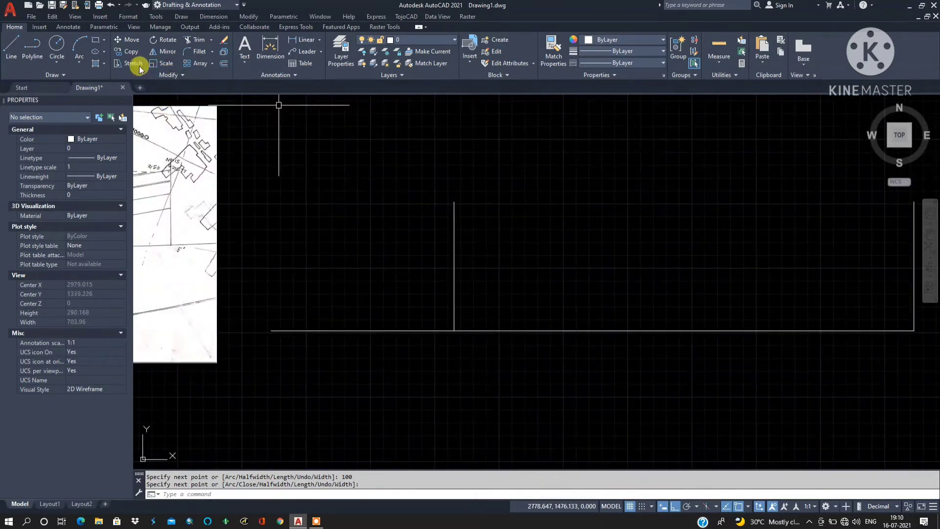
pyautogui.click(33, 54)
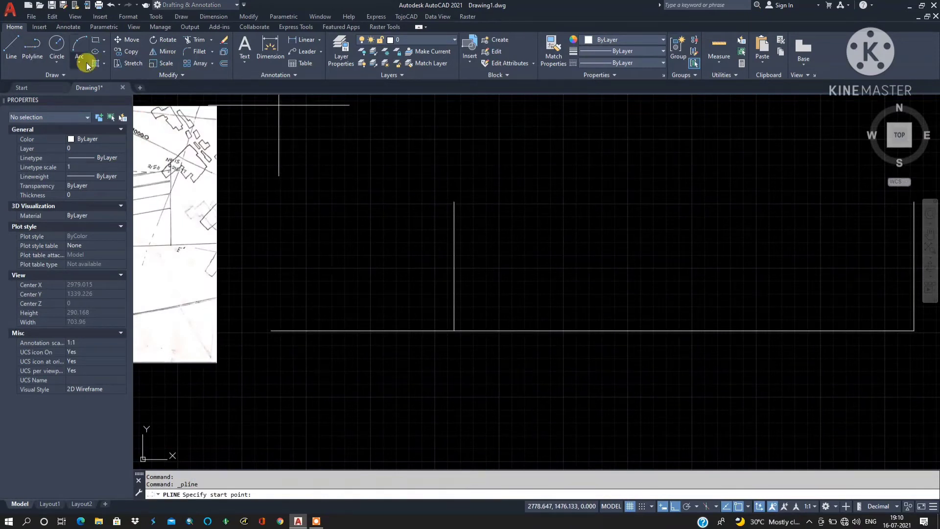
pyautogui.click(272, 330)
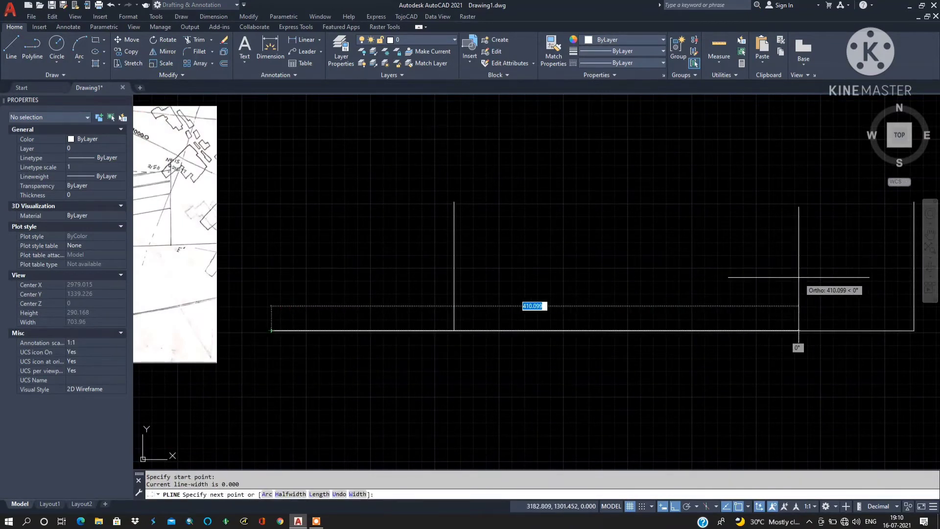
pyautogui.click(675, 506)
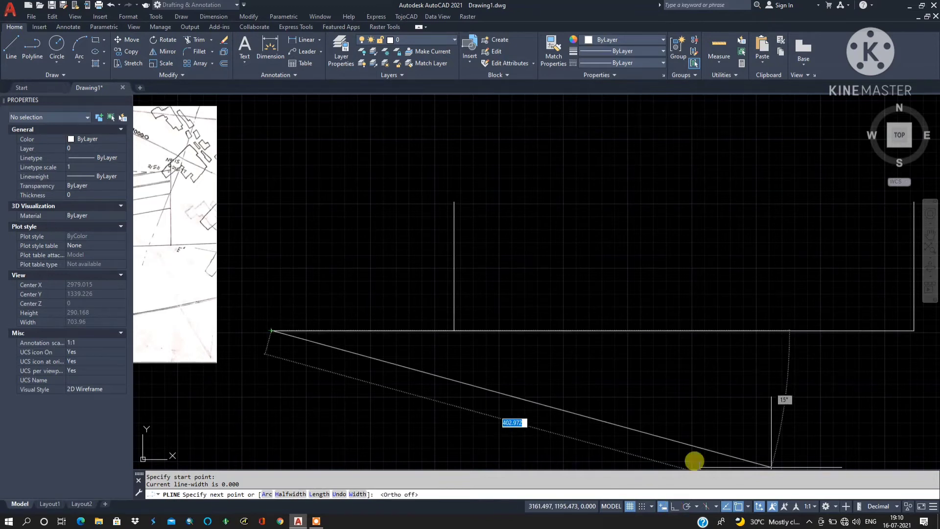
pyautogui.scroll(-2, 831, 261)
pyautogui.scroll(2, 832, 261)
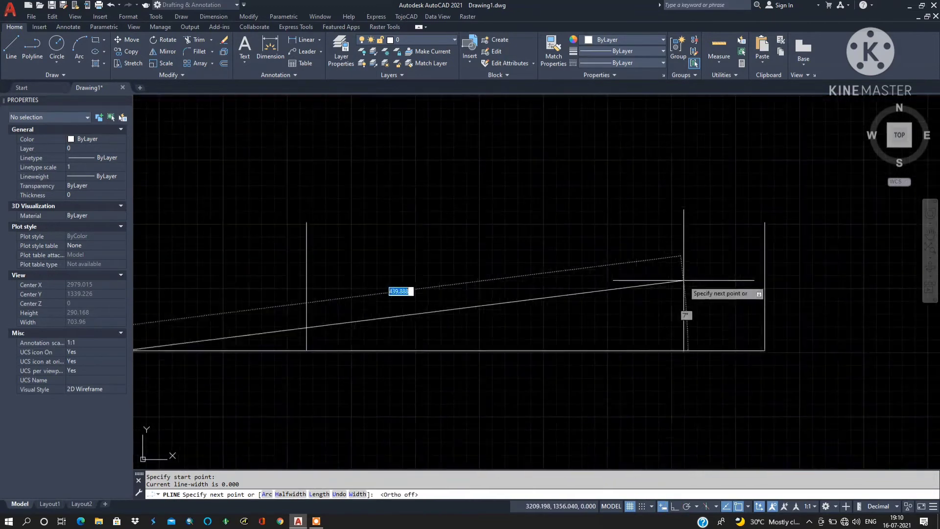
pyautogui.click(764, 313)
pyautogui.press('Return')
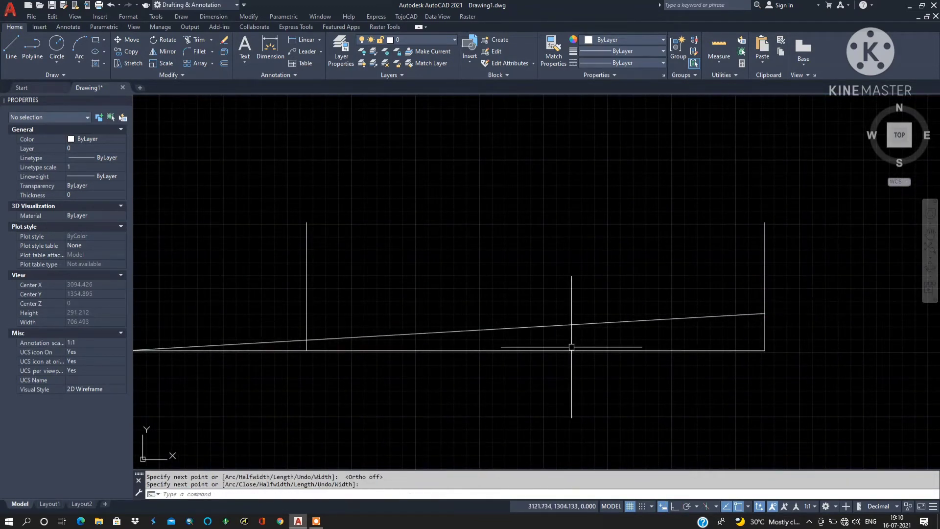
# - Offset the sloping line upward by 20.45 to form the top of the V, VI, VII coal seam
pyautogui.moveTo(571, 347); pyautogui.dragTo(704, 335, button='middle')
pyautogui.scroll(-2, 567, 327)
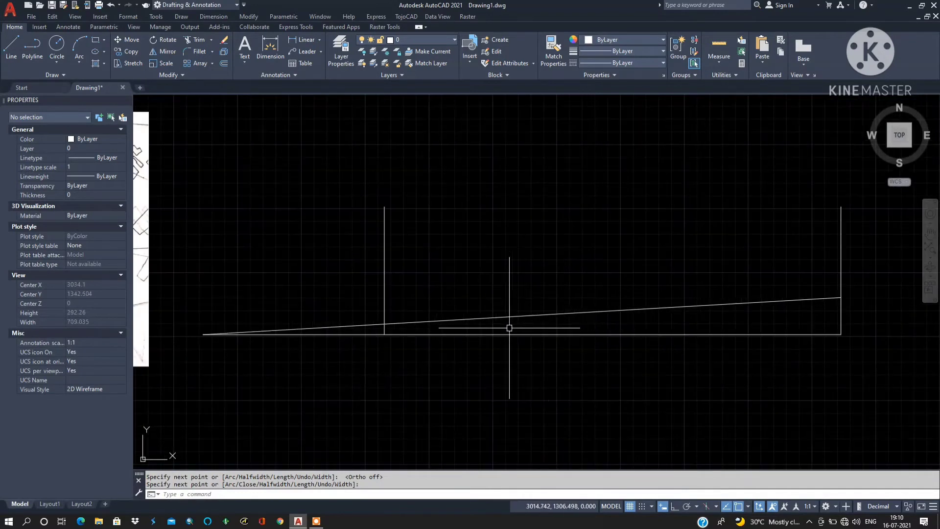
pyautogui.moveTo(506, 328); pyautogui.dragTo(802, 300, button='middle')
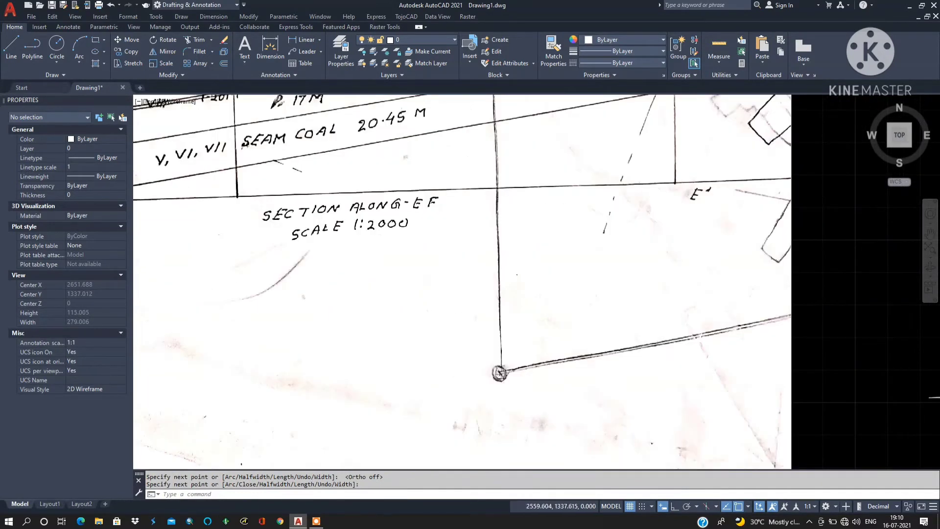
pyautogui.scroll(-2, 239, 282)
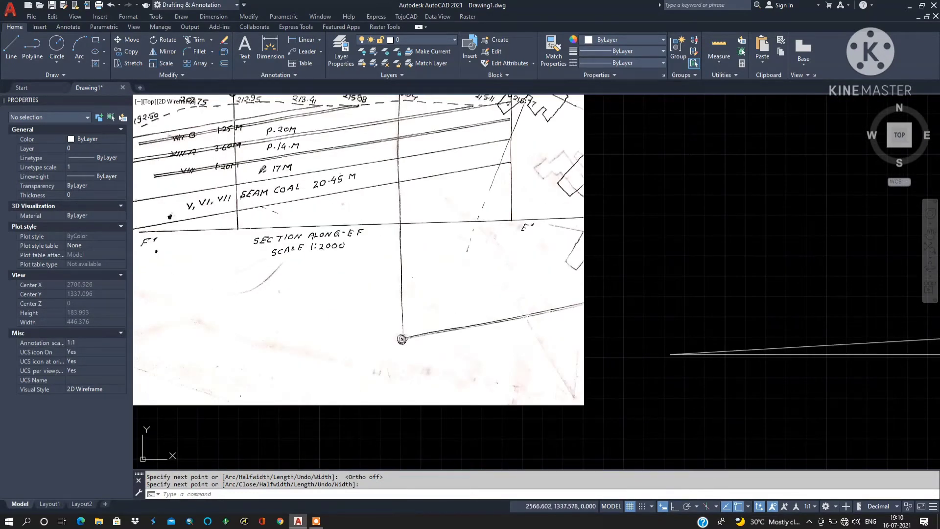
pyautogui.scroll(-3, 198, 287)
pyautogui.scroll(3, 697, 309)
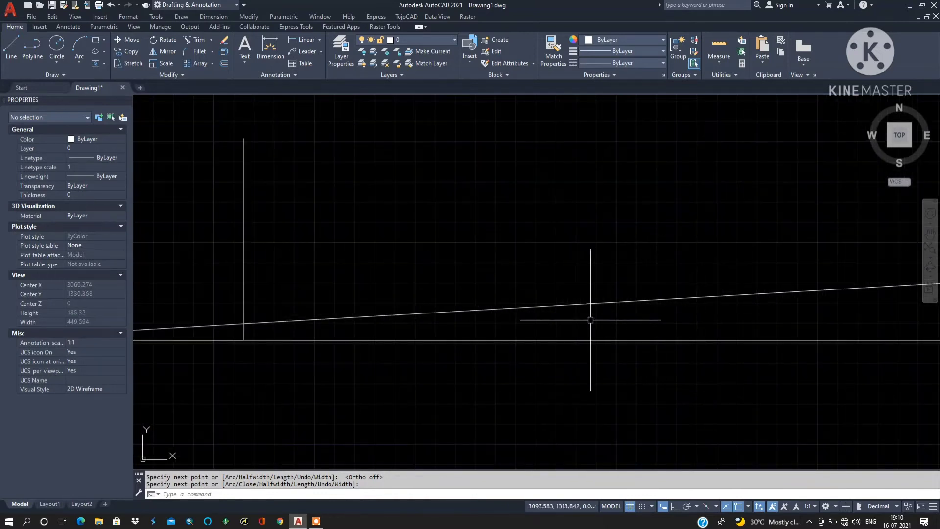
pyautogui.press('Escape')
pyautogui.press('Escape')
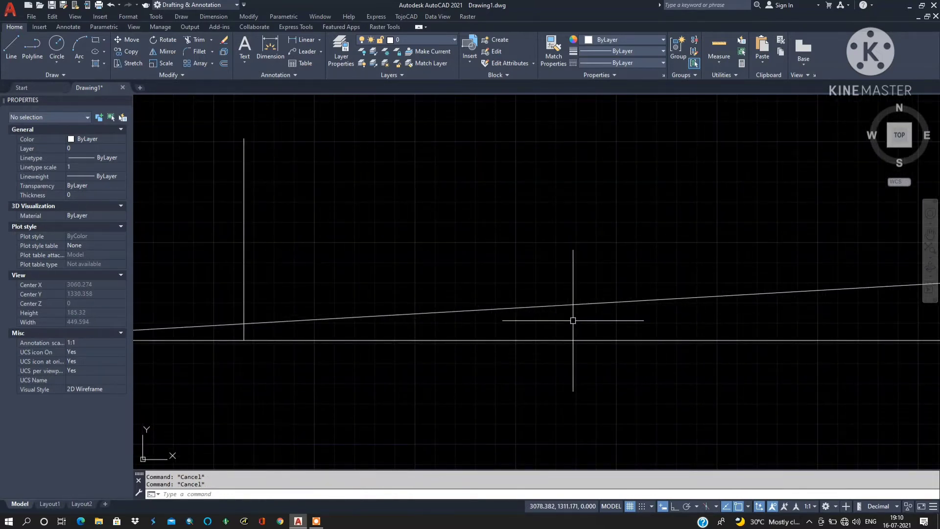
pyautogui.press('Return')
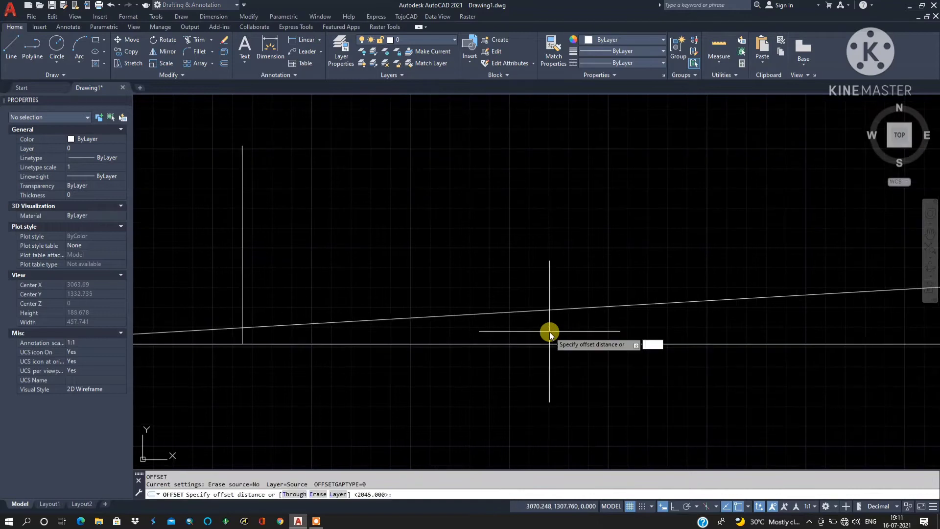
pyautogui.write('20.45')
pyautogui.press('Return')
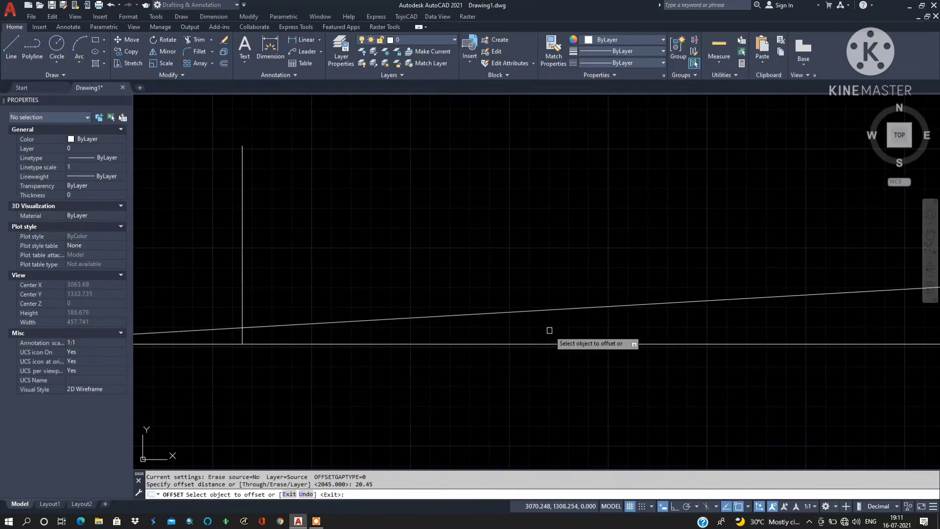
pyautogui.click(607, 306)
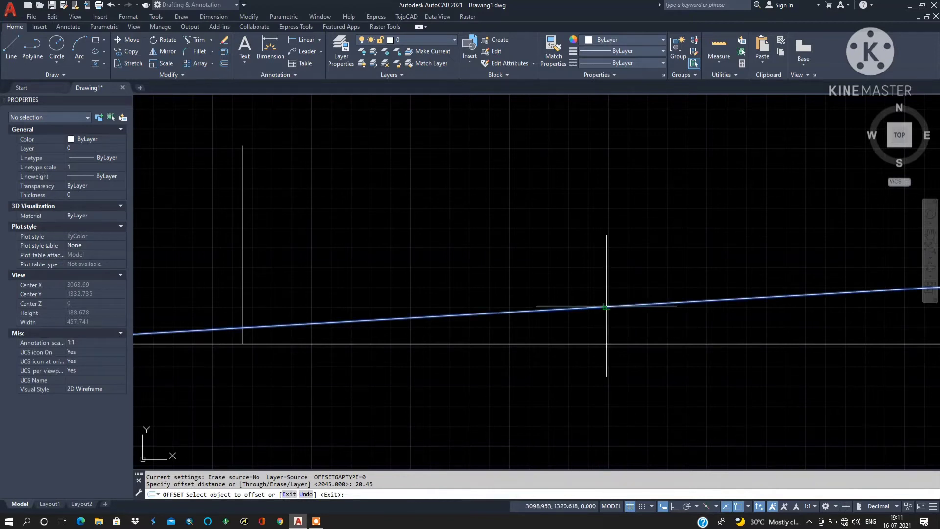
pyautogui.click(597, 228)
pyautogui.scroll(-4, 631, 328)
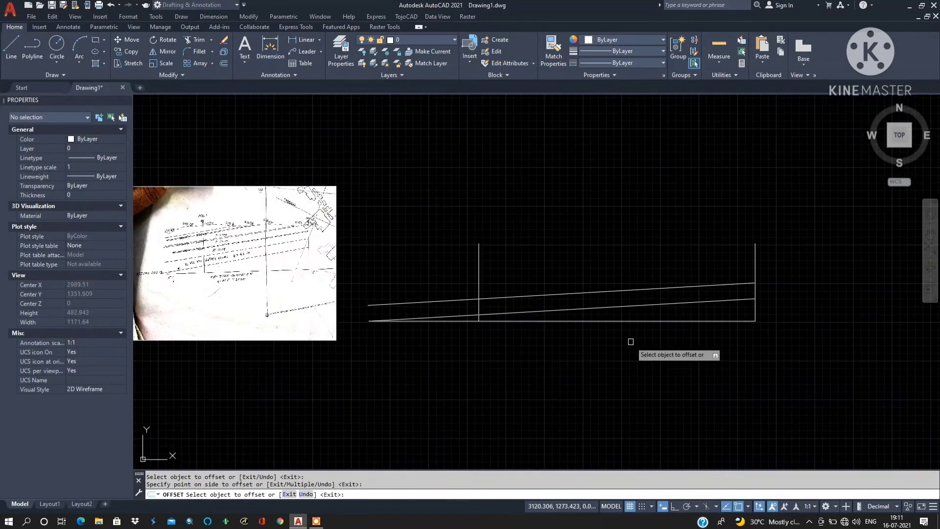
pyautogui.scroll(2, 575, 307)
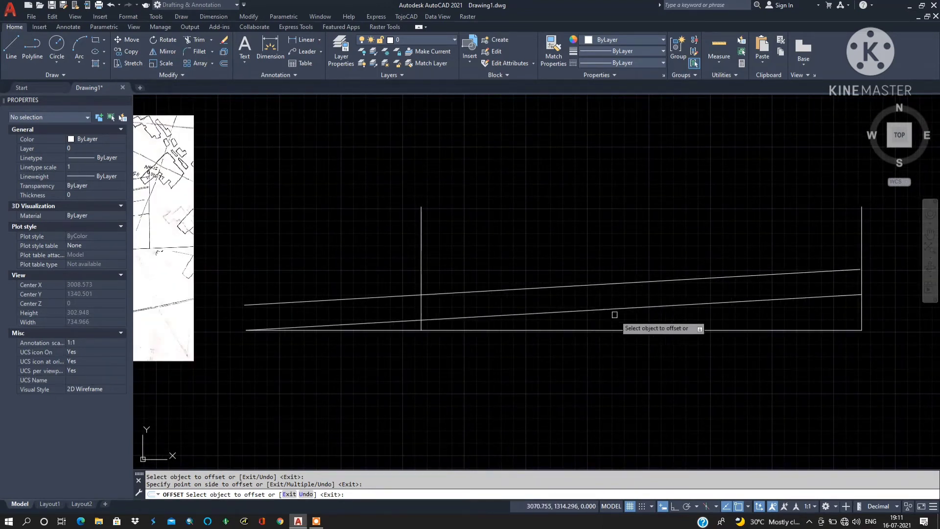
pyautogui.press('Escape')
# - Offset the top line of the V, VI, VII coal seam upward by 17 for the parting noted on the scan
pyautogui.scroll(-4, 705, 328)
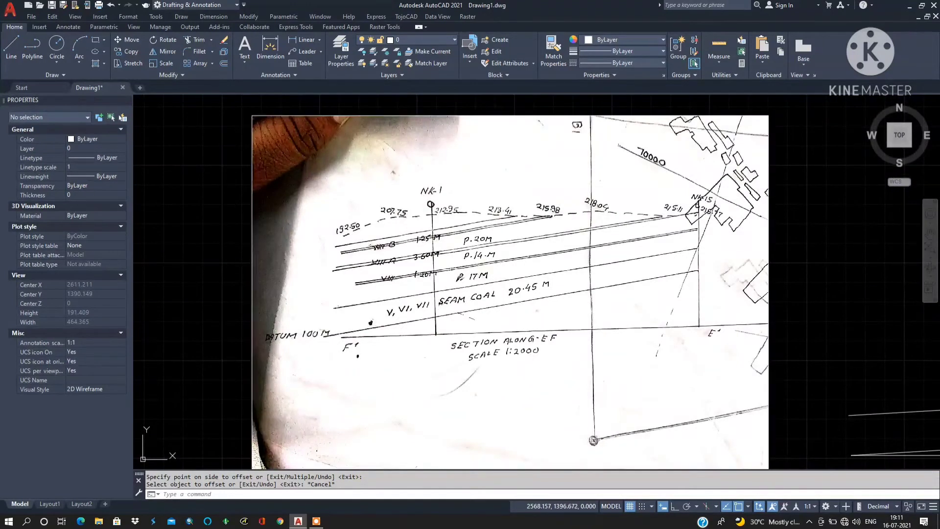
pyautogui.scroll(4, 457, 270)
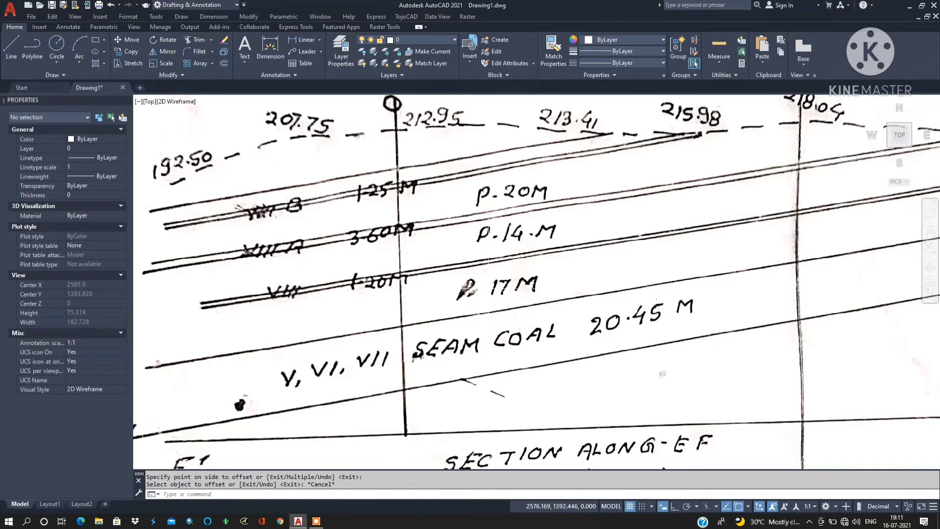
pyautogui.scroll(-6, 329, 324)
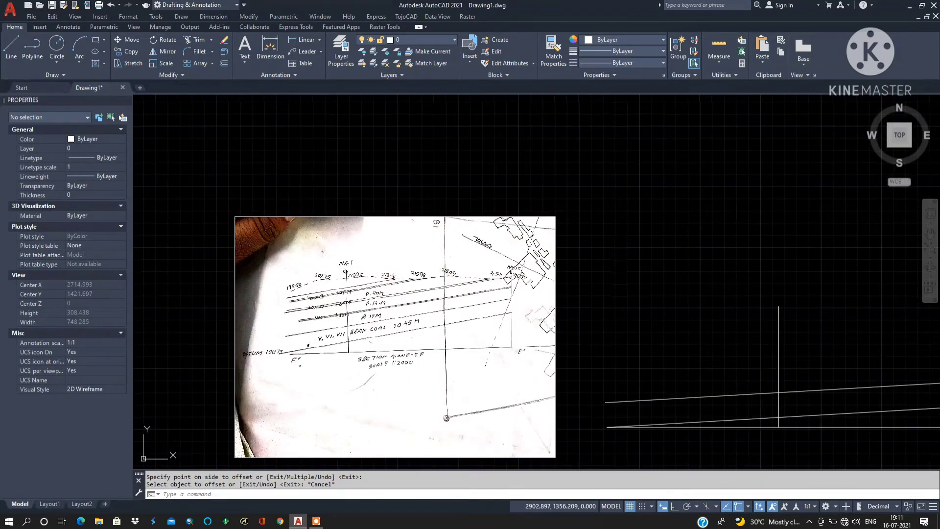
pyautogui.moveTo(537, 348); pyautogui.dragTo(96, 289, button='middle')
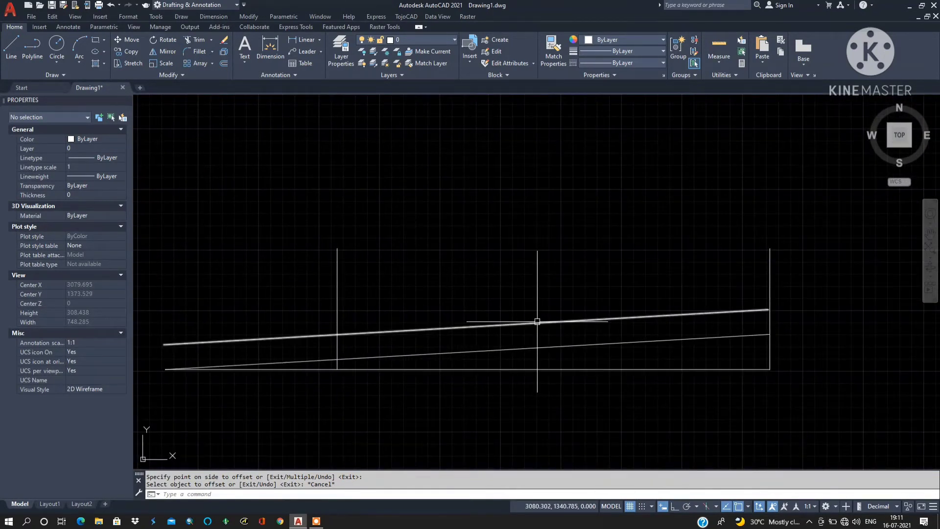
pyautogui.press('Return')
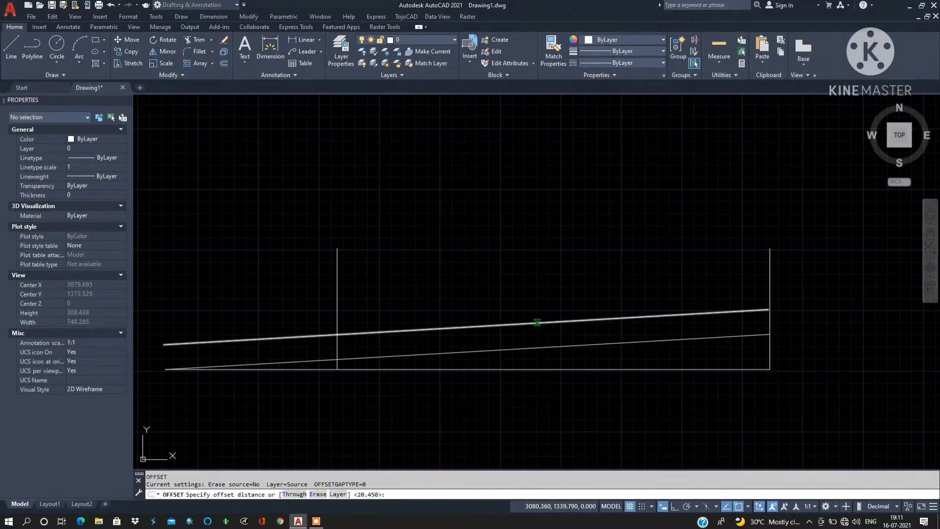
pyautogui.press('Return')
pyautogui.click(538, 321)
pyautogui.click(542, 282)
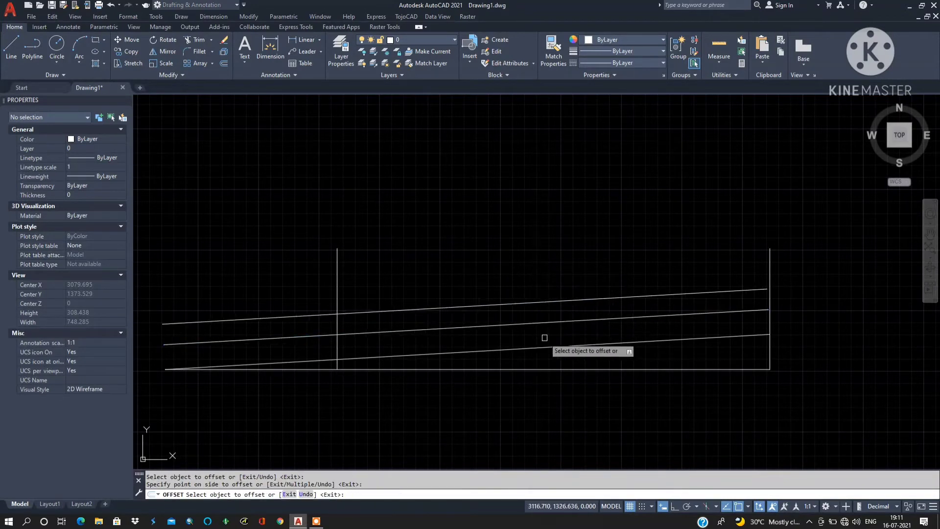
# - Check the scan for the seam VIII thickness and offset the uppermost sloping line upward by 1.2
pyautogui.scroll(-2, 727, 355)
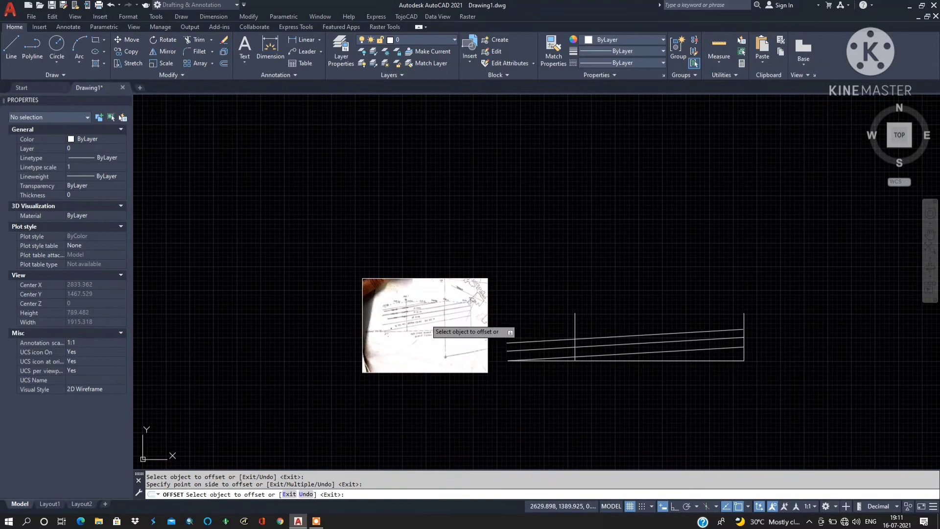
pyautogui.scroll(7, 431, 327)
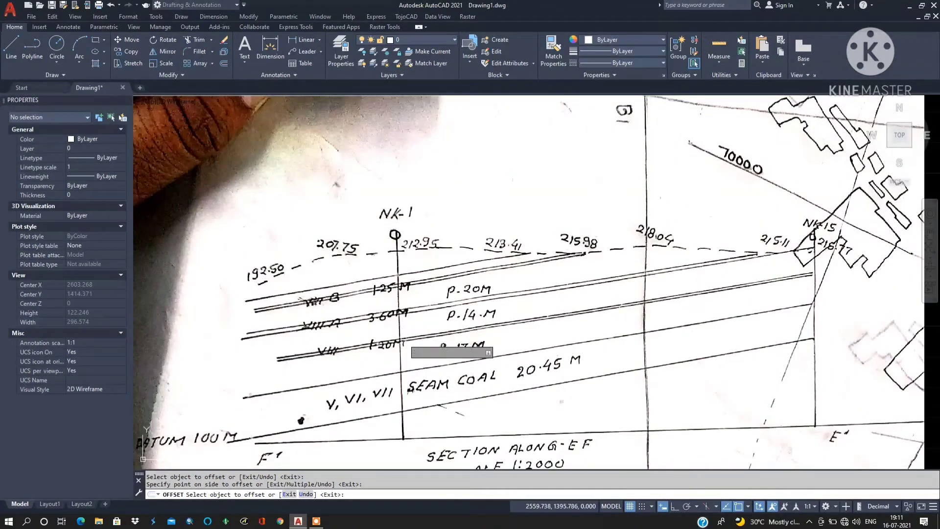
pyautogui.scroll(2, 406, 339)
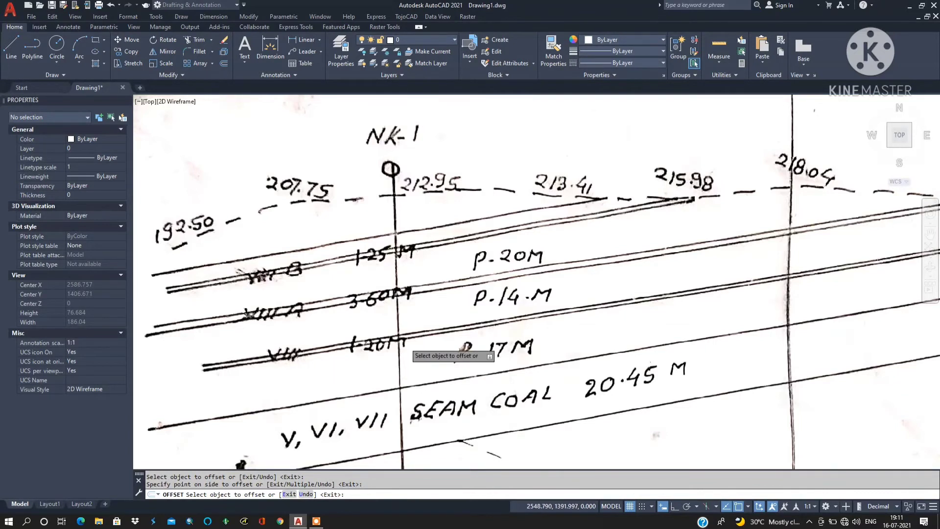
pyautogui.scroll(-5, 406, 343)
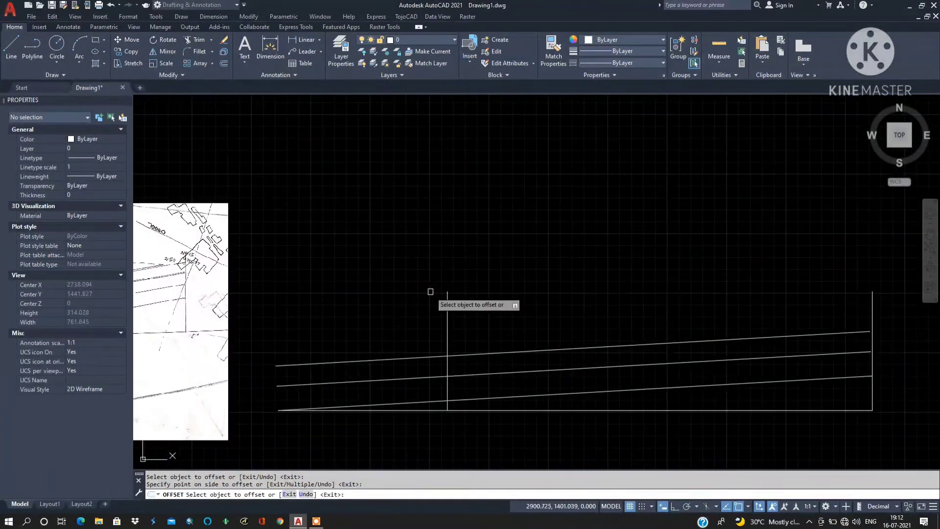
pyautogui.scroll(2, 665, 361)
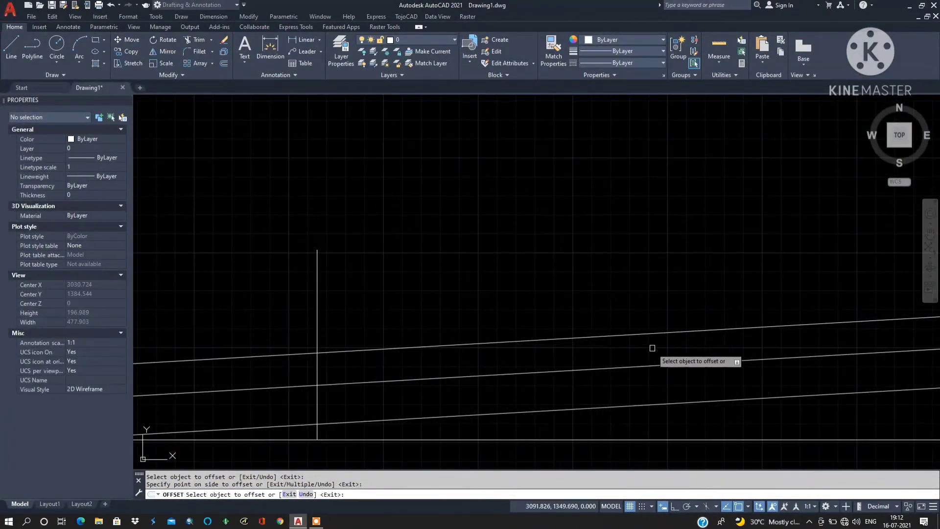
pyautogui.scroll(-4, 825, 348)
pyautogui.scroll(2, 418, 357)
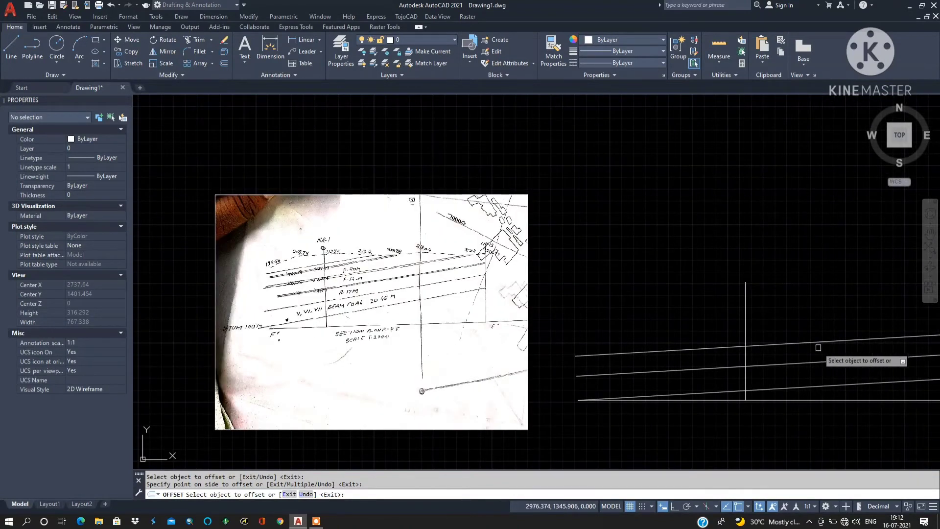
pyautogui.scroll(2, 678, 345)
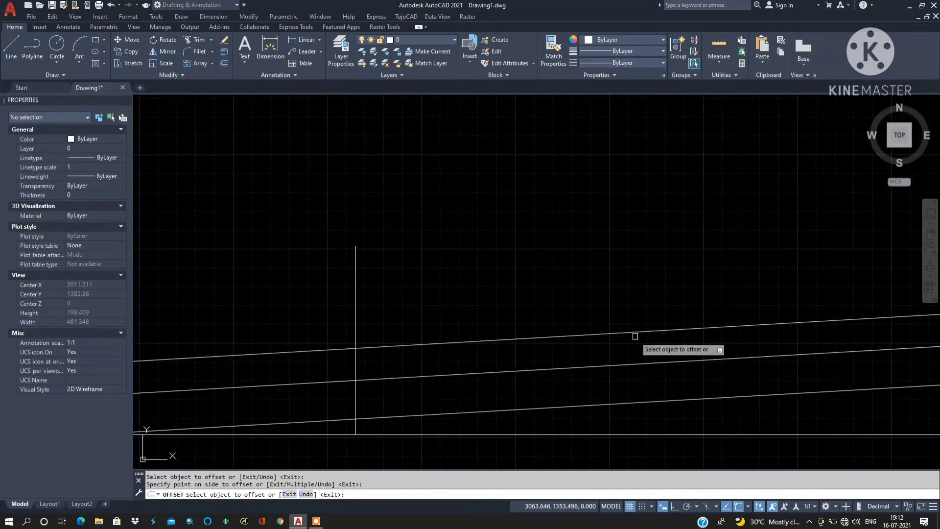
pyautogui.press('Escape')
pyautogui.rightClick(635, 335)
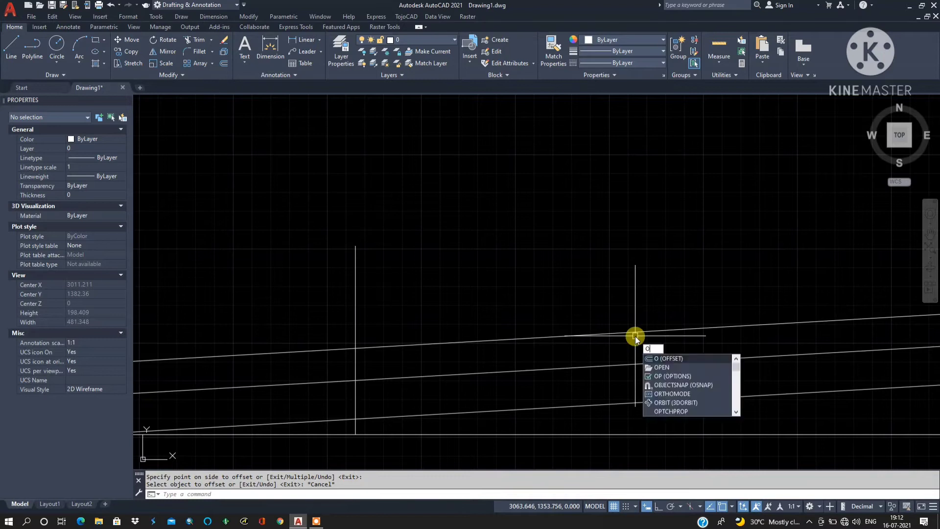
pyautogui.click(652, 345)
pyautogui.write('1.2')
pyautogui.press('Return')
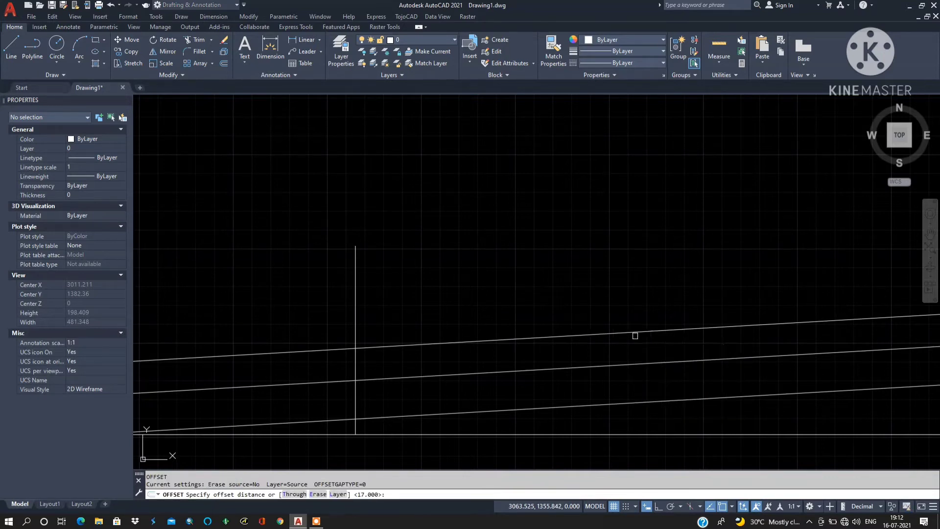
pyautogui.click(637, 335)
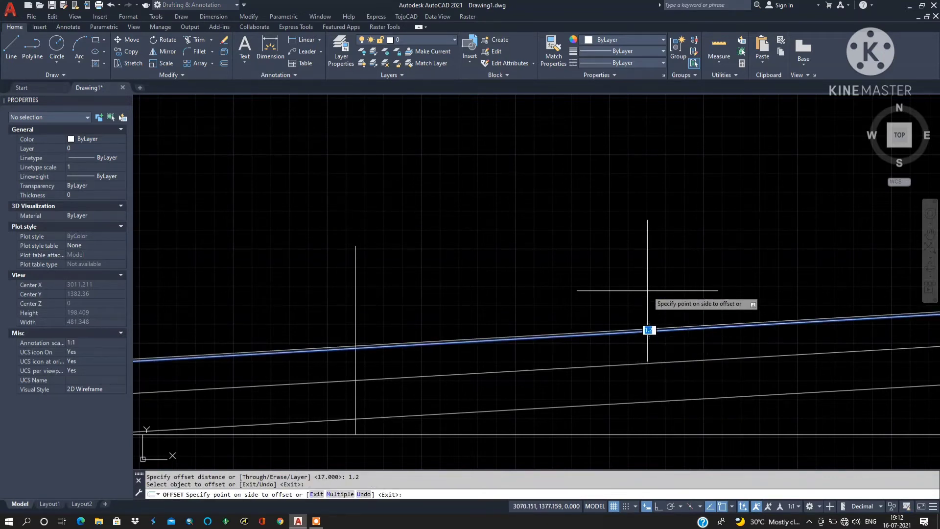
pyautogui.click(646, 329)
pyautogui.scroll(5, 603, 326)
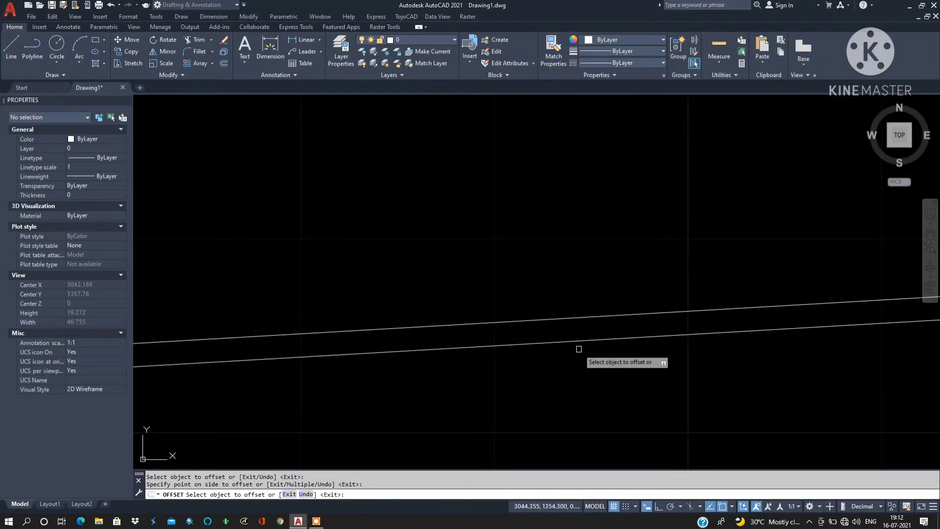
pyautogui.scroll(-8, 607, 320)
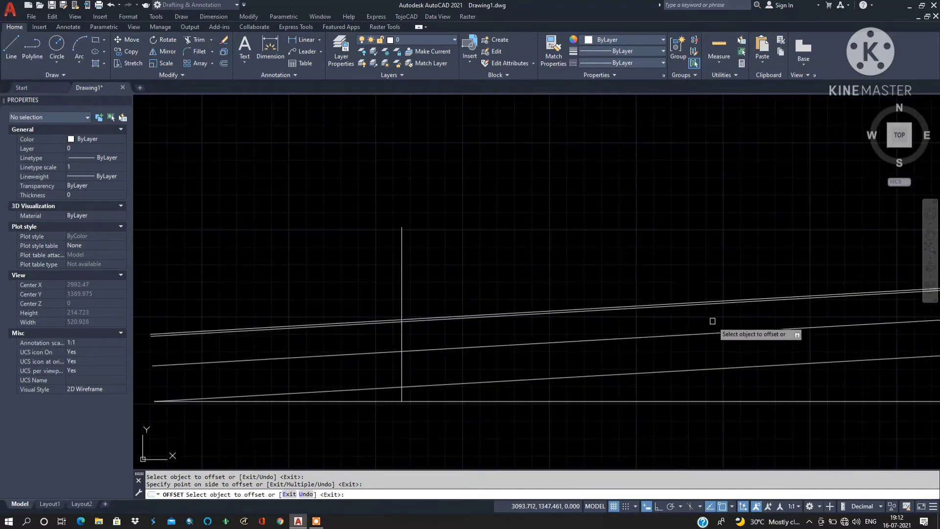
# - Check the next parting on the scan and offset the upper line of the 1.2-thick seam VIII upward by 14
pyautogui.scroll(2, 580, 315)
pyautogui.scroll(2, 482, 294)
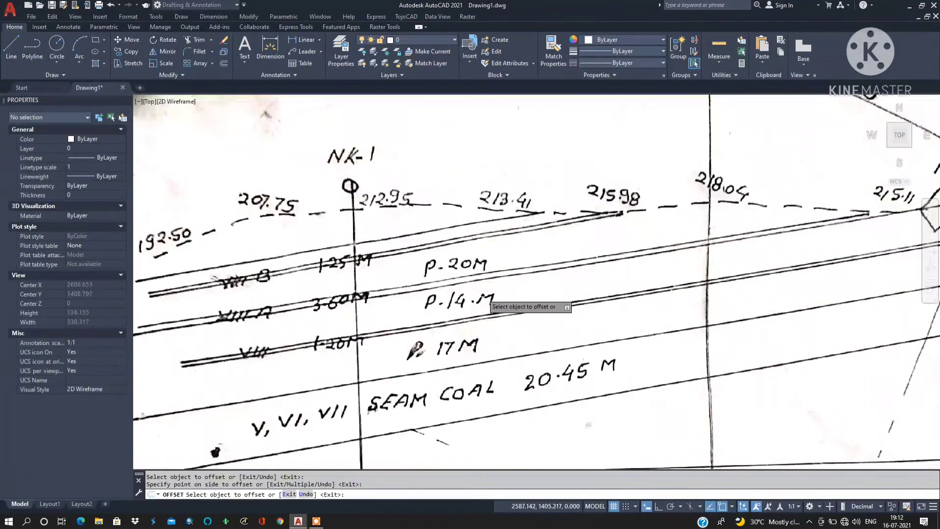
pyautogui.scroll(-5, 471, 307)
pyautogui.scroll(4, 568, 343)
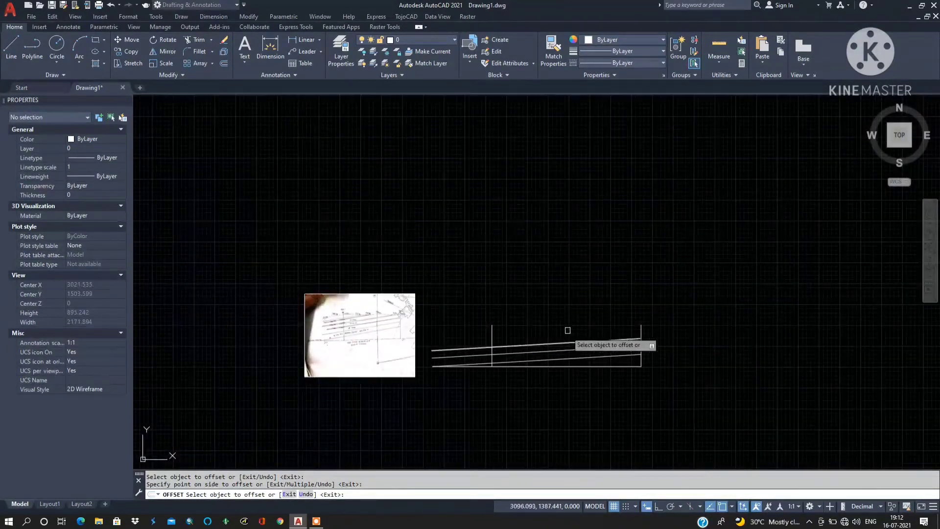
pyautogui.press('Escape')
pyautogui.scroll(4, 515, 284)
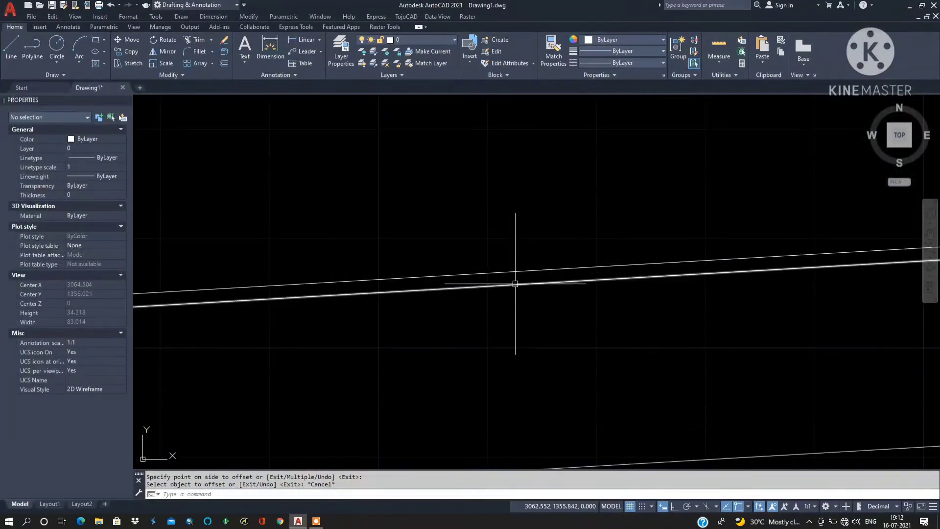
pyautogui.press('Return')
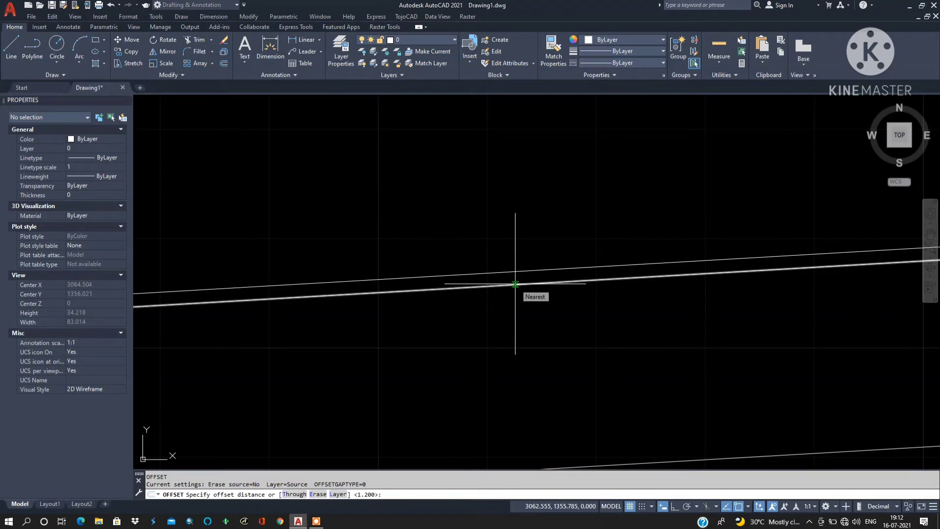
pyautogui.write('14')
pyautogui.press('Return')
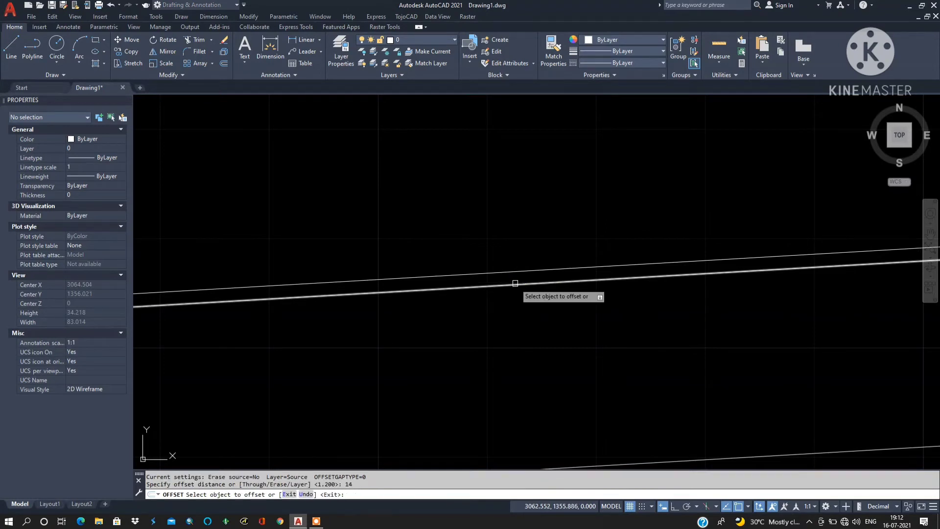
pyautogui.click(533, 272)
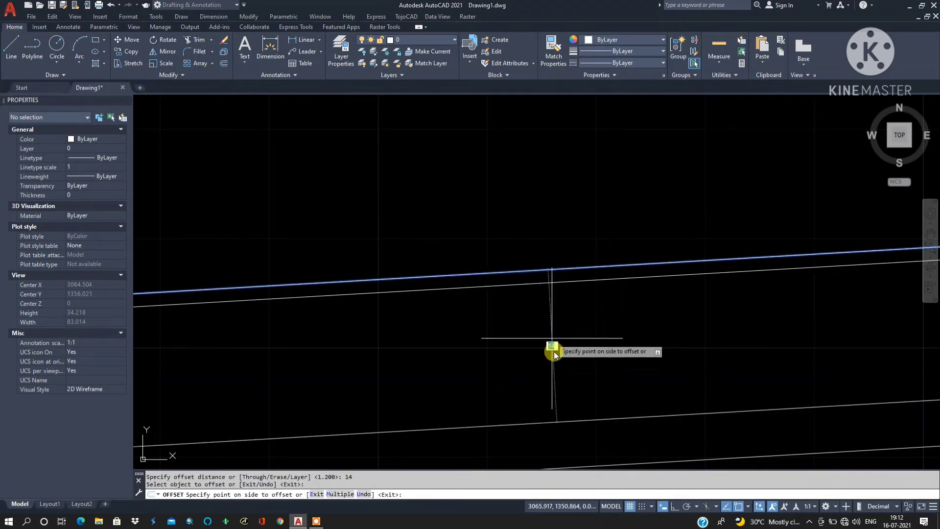
pyautogui.scroll(-3, 567, 361)
pyautogui.click(572, 267)
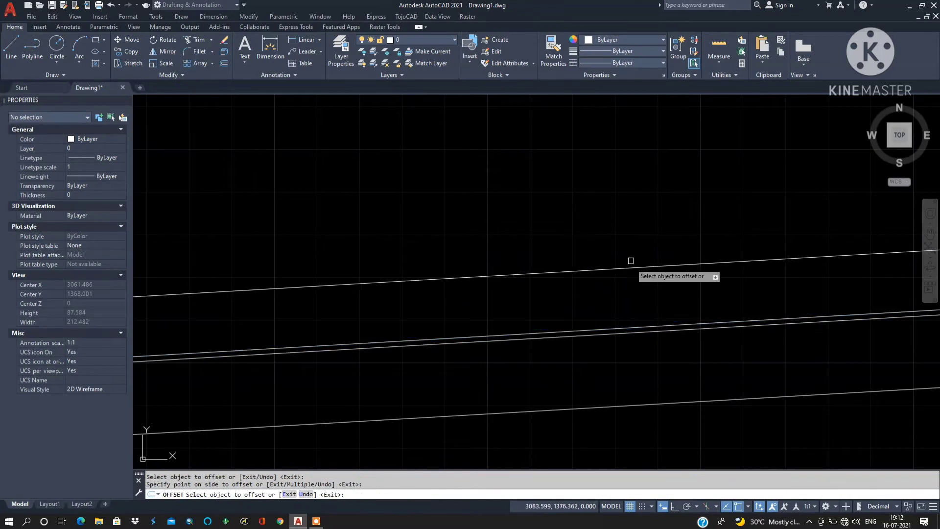
# - Check the scan for the VIII A seam thickness and offset the uppermost sloping line upward by 3.6
pyautogui.scroll(-5, 695, 308)
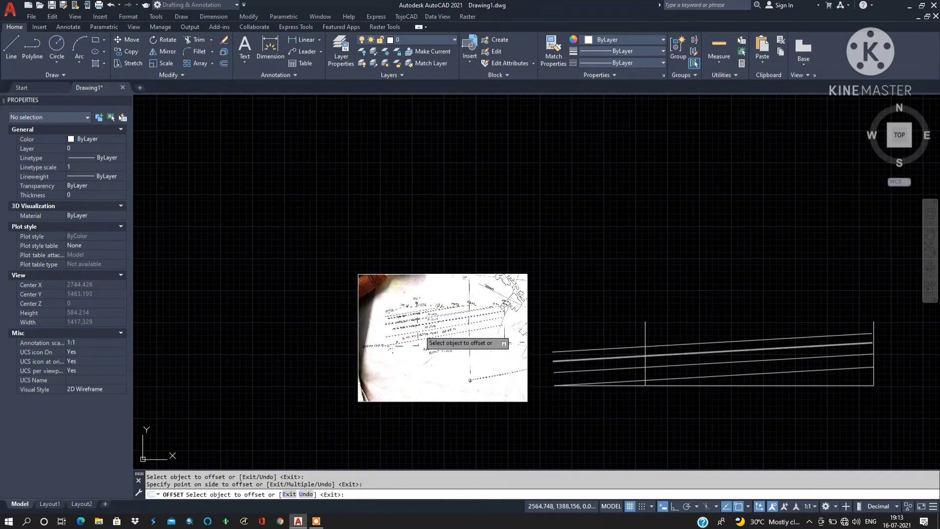
pyautogui.scroll(8, 407, 329)
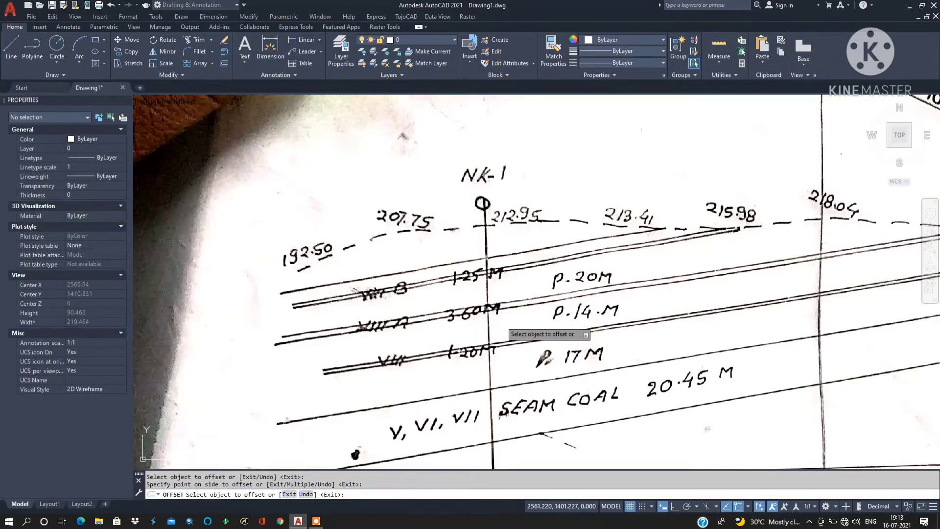
pyautogui.scroll(-8, 405, 314)
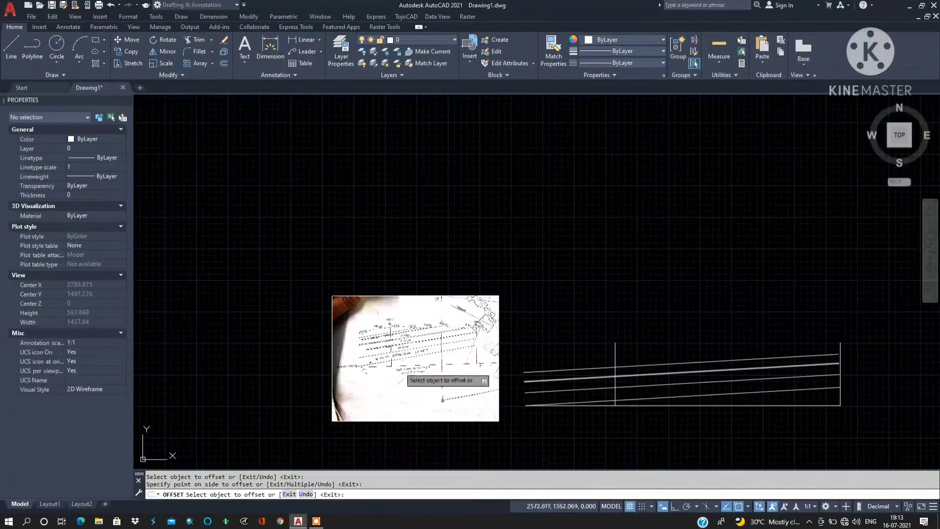
pyautogui.scroll(6, 663, 355)
pyautogui.press('Escape')
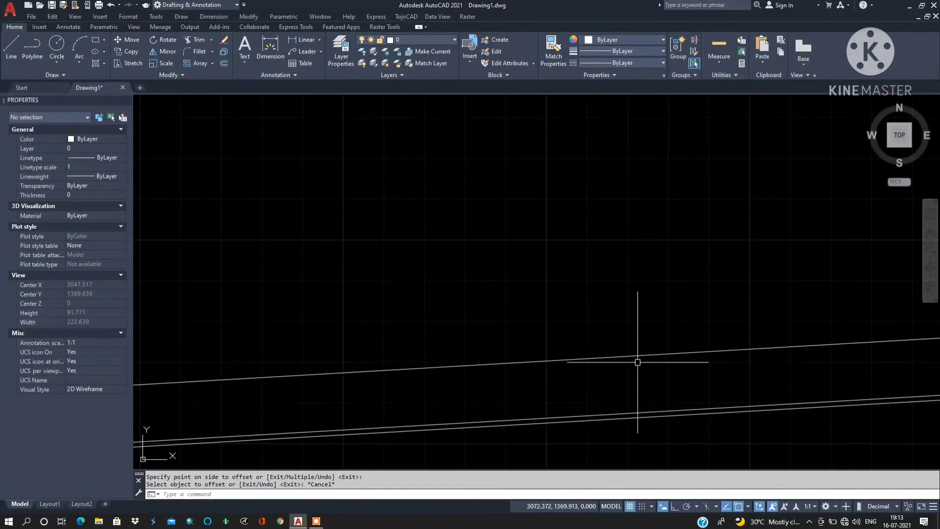
pyautogui.press('Return')
pyautogui.write('3.6')
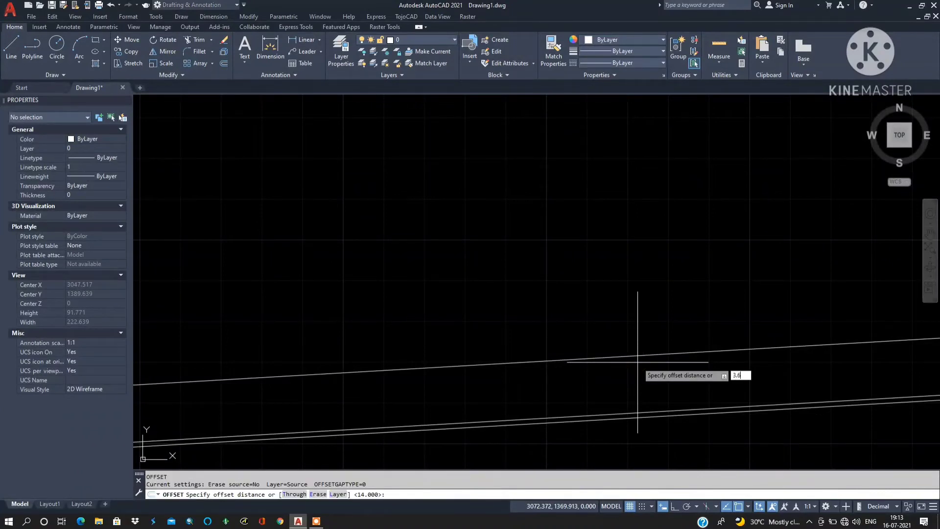
pyautogui.press('Return')
pyautogui.click(631, 357)
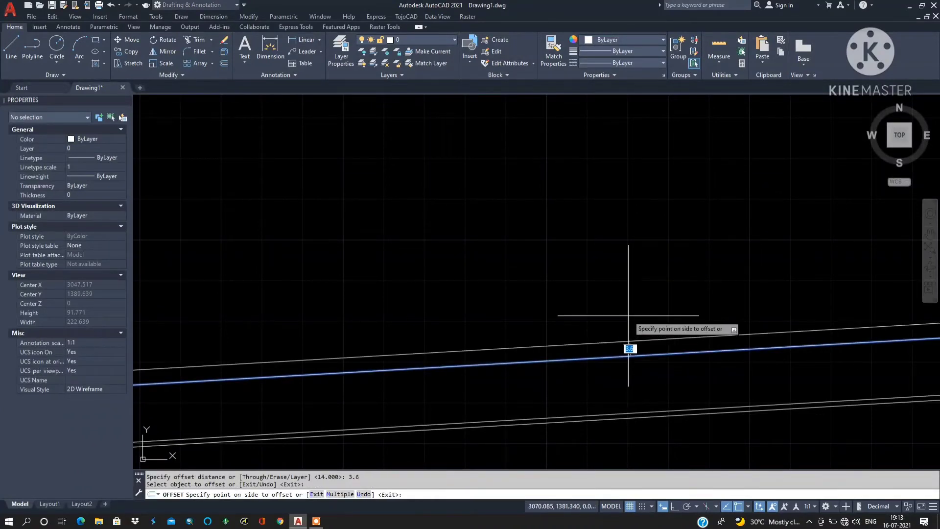
pyautogui.click(633, 314)
pyautogui.press('Escape')
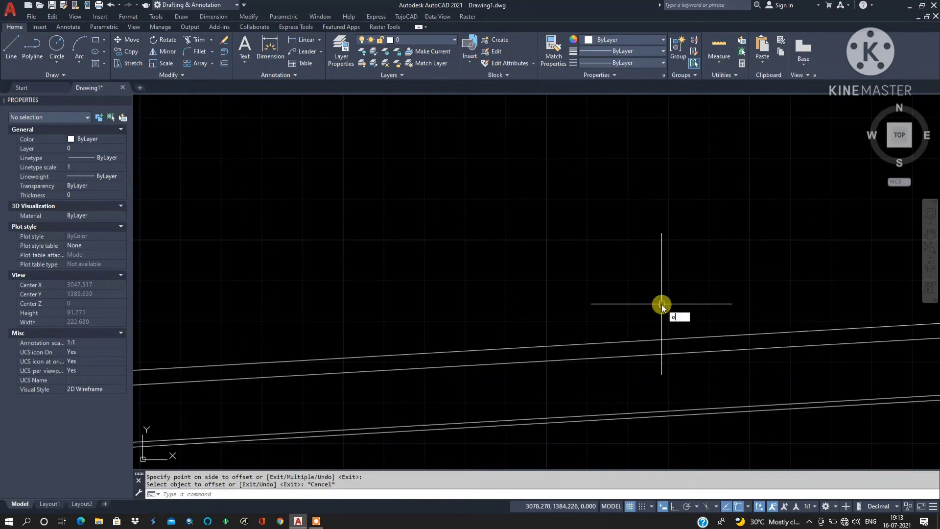
# - Offset the top line of the 3.6-thick VIII A seam upward by 14, and check the parting noted above it on the scan
pyautogui.write('o')
pyautogui.press('Return')
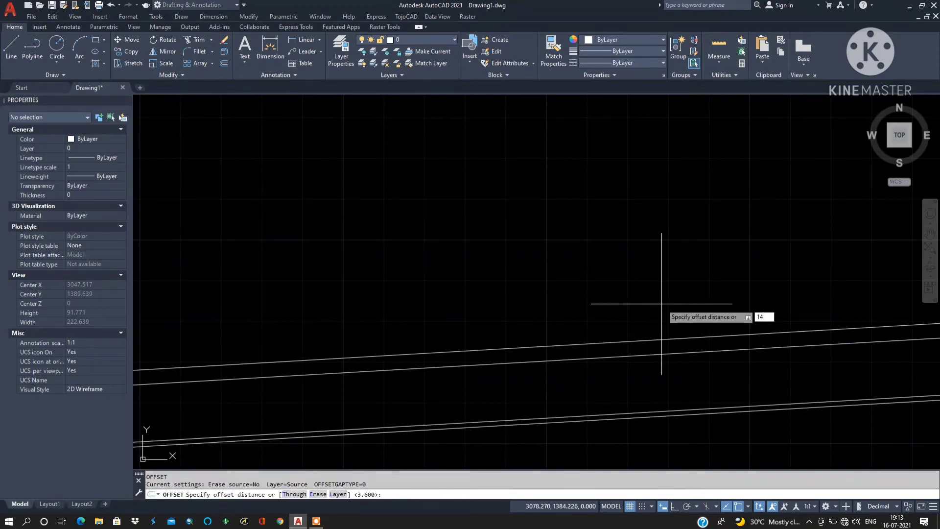
pyautogui.press('Return')
pyautogui.click(623, 341)
pyautogui.click(626, 238)
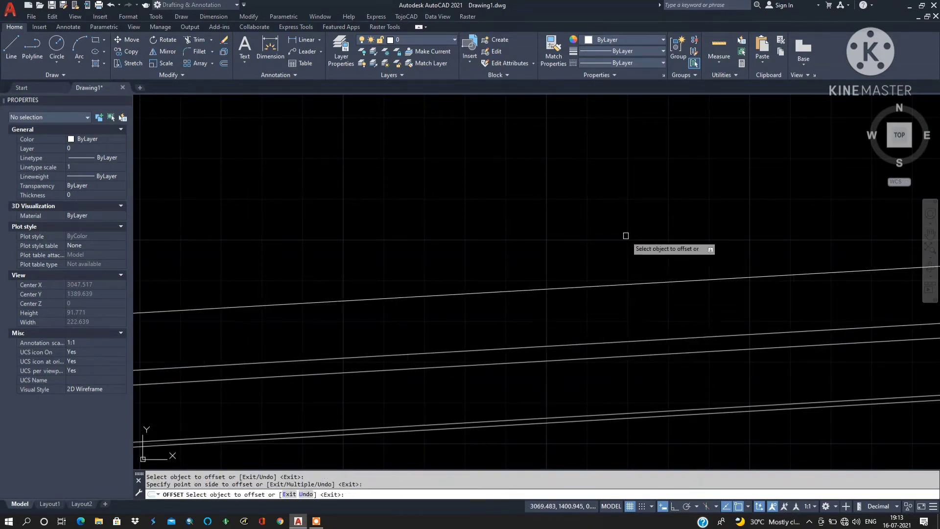
pyautogui.scroll(-4, 351, 321)
pyautogui.scroll(3, 235, 311)
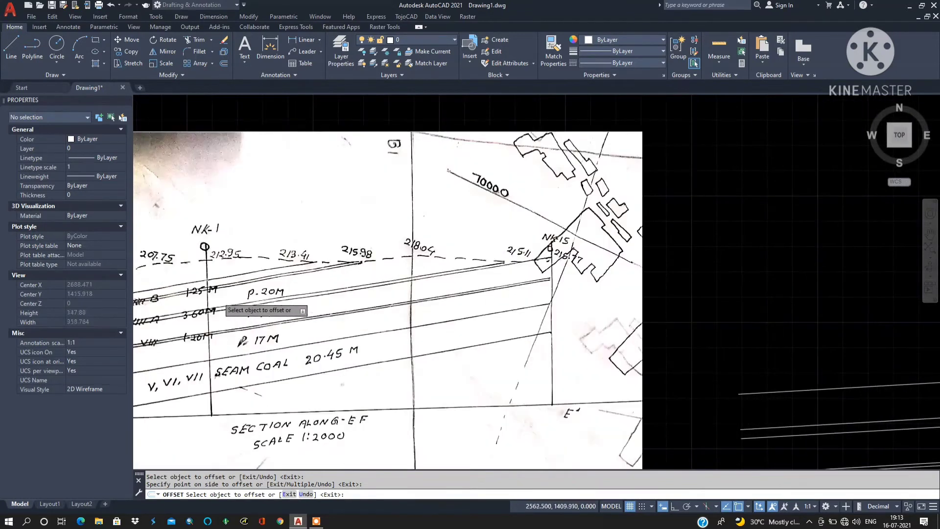
# - Offset the uppermost sloping line upward by 1.25 for the VIII B seam
pyautogui.scroll(-4, 211, 305)
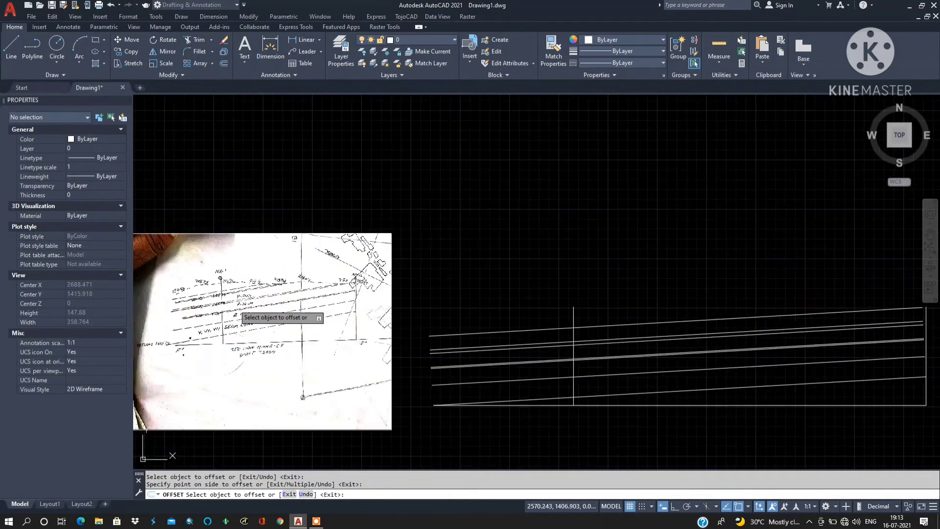
pyautogui.scroll(5, 761, 320)
pyautogui.press('Escape')
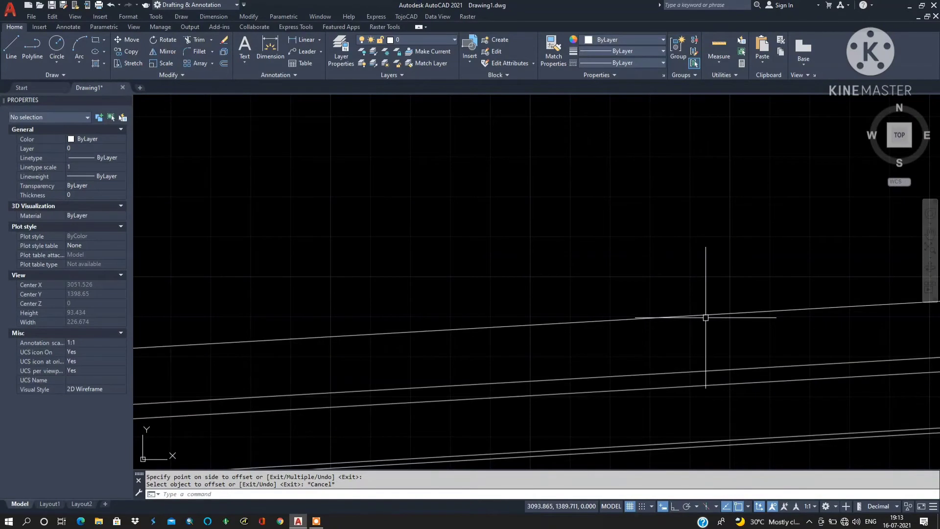
pyautogui.write('o')
pyautogui.rightClick(705, 316)
pyautogui.write('1.')
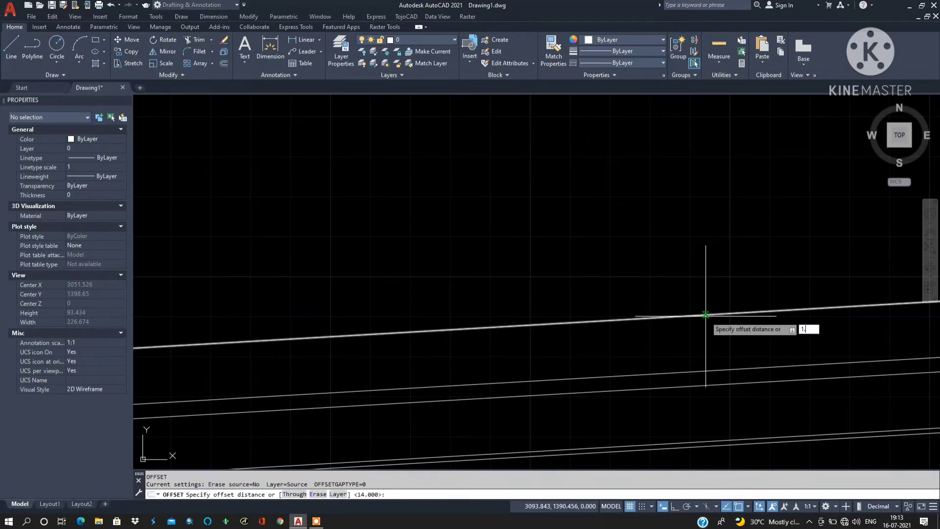
pyautogui.write('25')
pyautogui.press('Return')
pyautogui.click(706, 316)
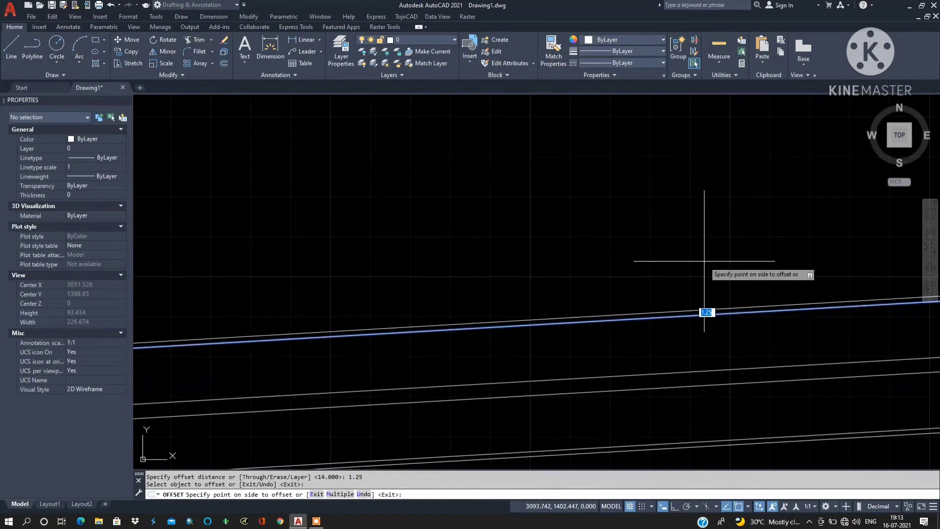
pyautogui.click(828, 308)
pyautogui.scroll(-4, 797, 327)
pyautogui.scroll(2, 797, 328)
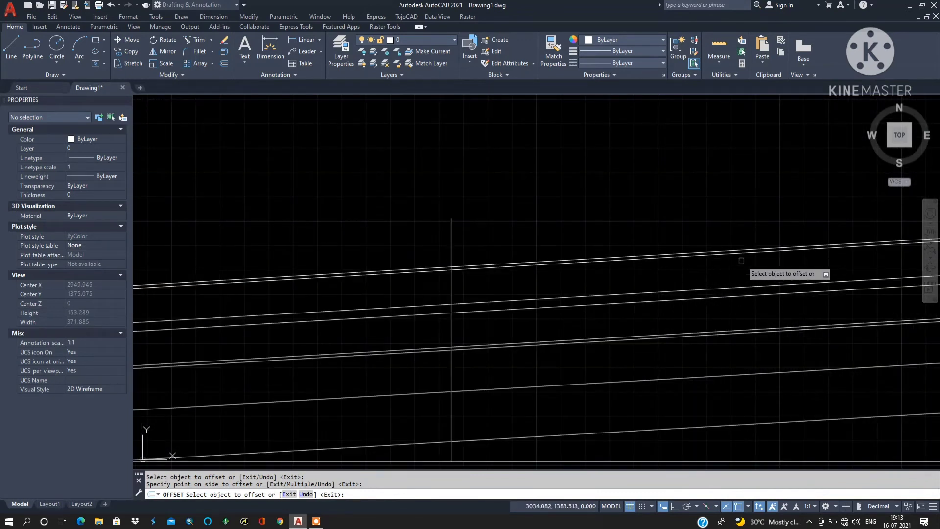
pyautogui.press('Escape')
# - Add the multiline text "Datum-100m" just below the start of the horizontal base line
pyautogui.scroll(-2, 411, 256)
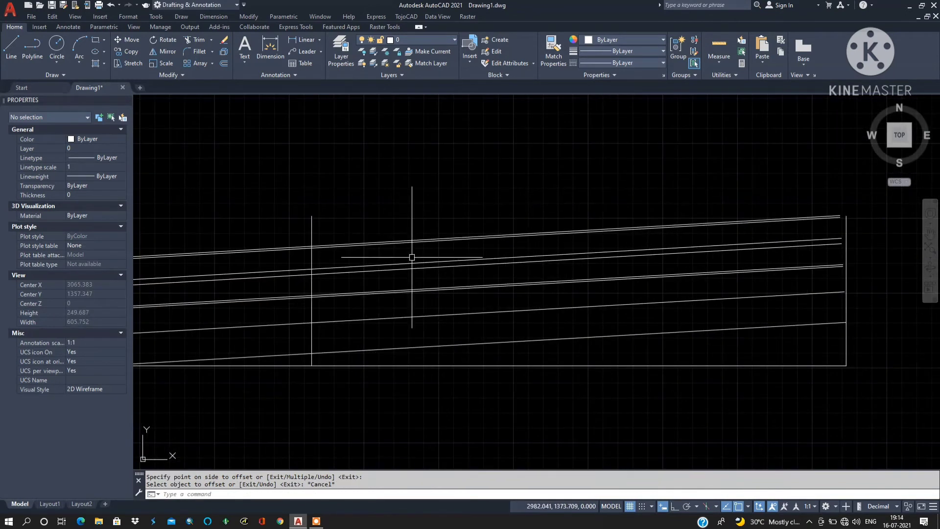
pyautogui.moveTo(438, 252); pyautogui.dragTo(648, 248, button='middle')
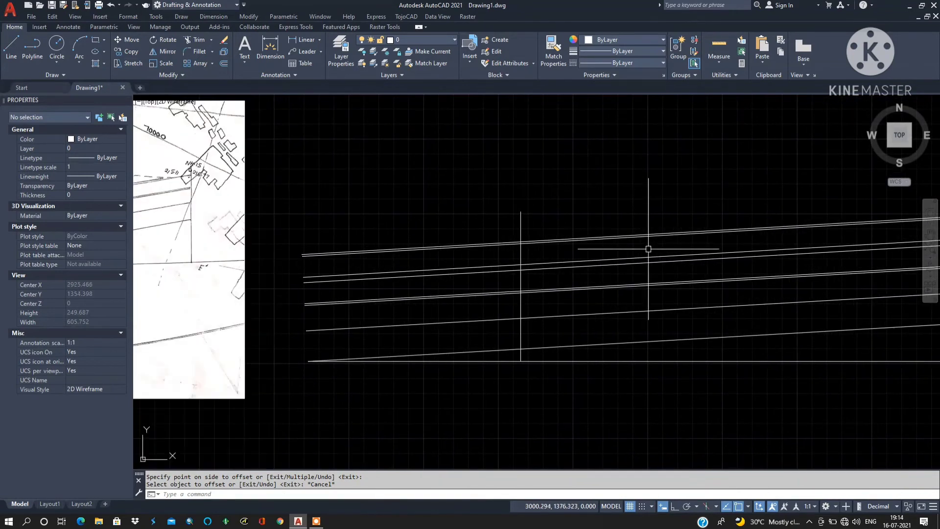
pyautogui.scroll(-4, 698, 282)
pyautogui.scroll(4, 446, 261)
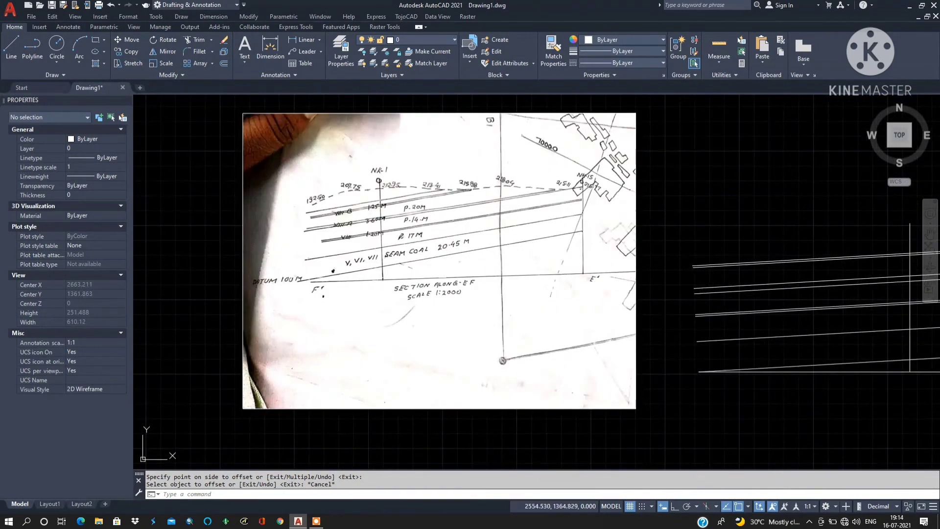
pyautogui.moveTo(715, 313)
pyautogui.mouseDown(button='middle')
pyautogui.moveTo(659, 284)
pyautogui.moveTo(462, 242)
pyautogui.mouseUp(button='middle')
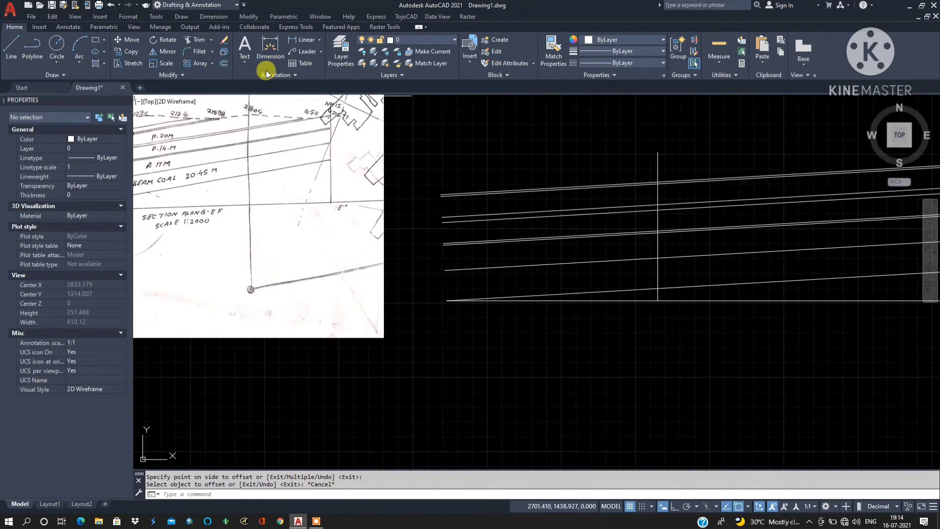
pyautogui.click(243, 46)
pyautogui.scroll(2, 440, 331)
pyautogui.click(401, 288)
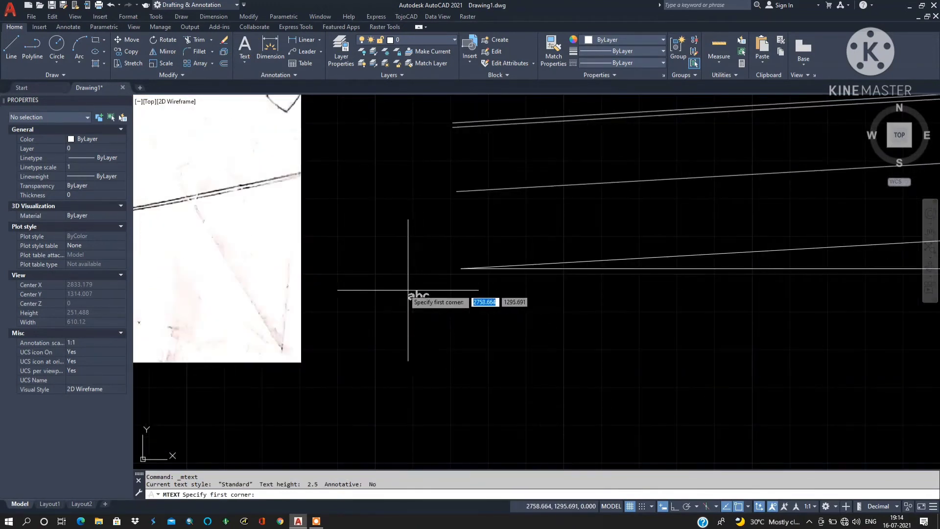
pyautogui.click(674, 327)
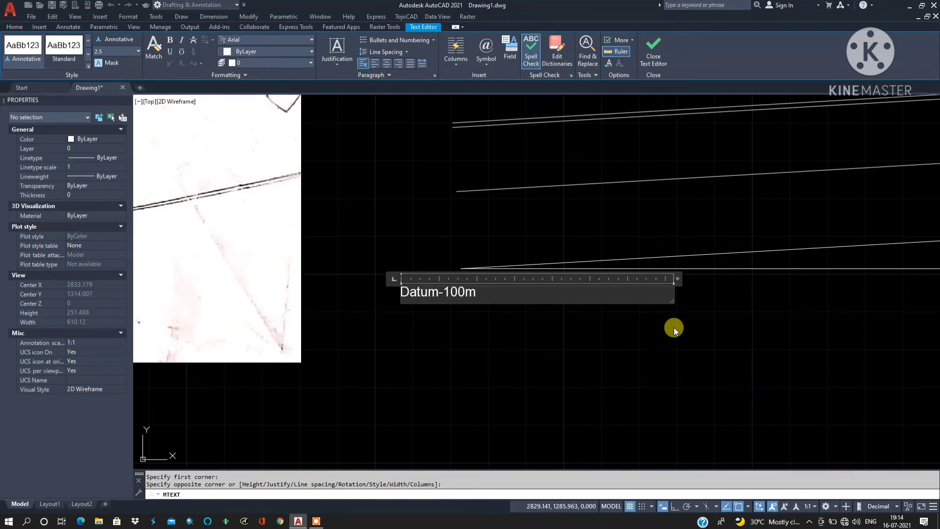
pyautogui.click(636, 338)
# - Move the "Datum-100m" text up and outward so it sits beside the starting end of the base line
pyautogui.scroll(4, 438, 289)
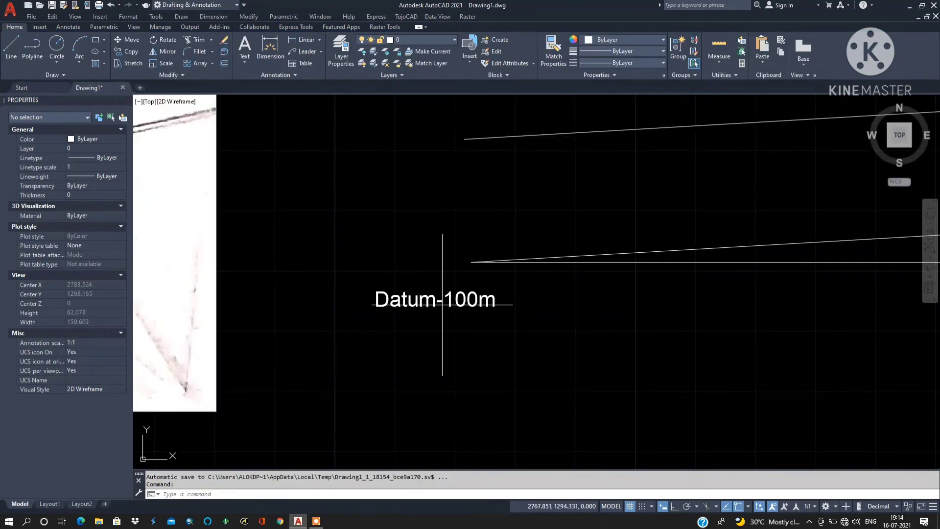
pyautogui.click(442, 304)
pyautogui.click(403, 333)
pyautogui.write('m')
pyautogui.press('Return')
pyautogui.click(437, 400)
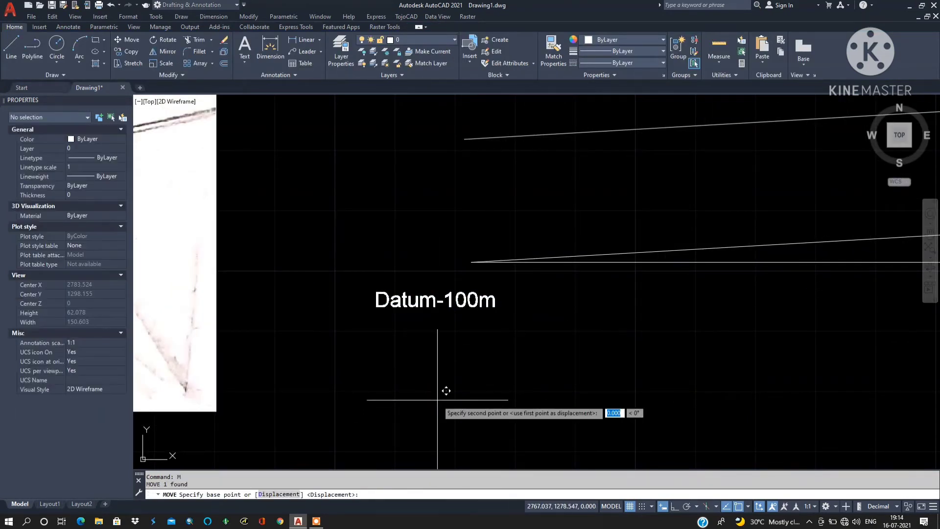
pyautogui.click(410, 371)
pyautogui.scroll(-6, 447, 369)
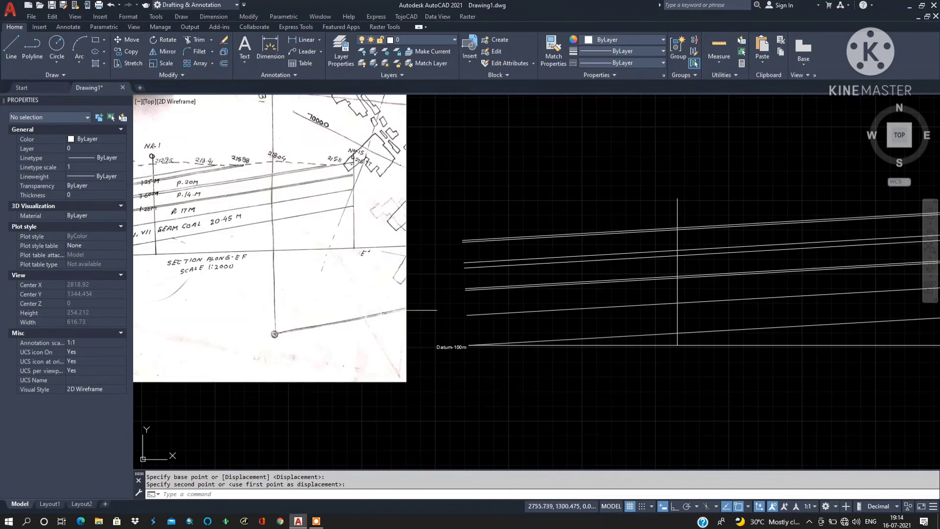
# - Check the title on the scan and add two-line text below the base line reading "Section Along - G-EF" and "SCALE - 1:2000"
pyautogui.scroll(2, 265, 273)
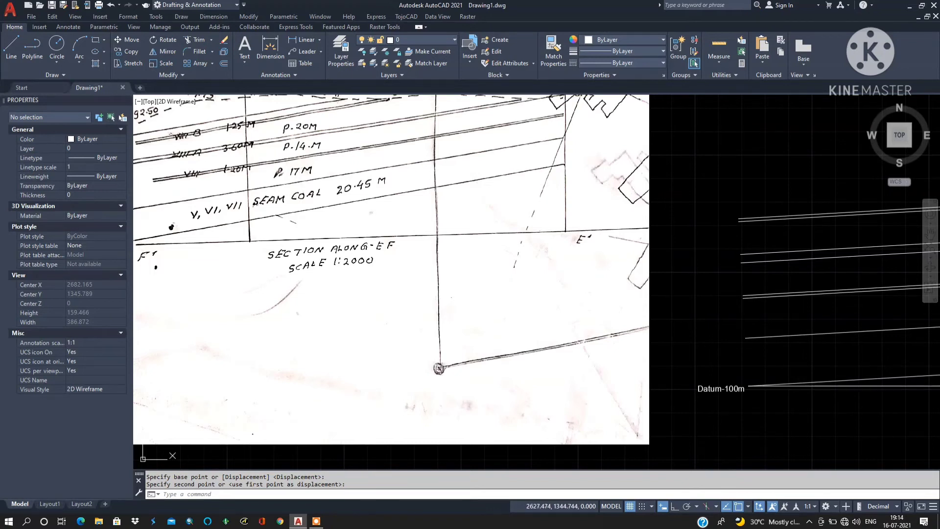
pyautogui.scroll(-6, 530, 377)
pyautogui.scroll(4, 586, 357)
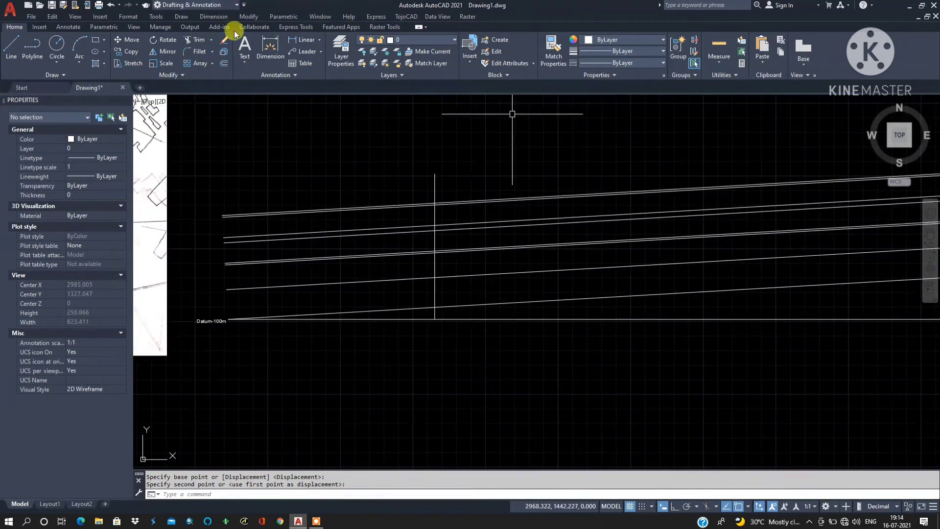
pyautogui.click(241, 51)
pyautogui.click(578, 340)
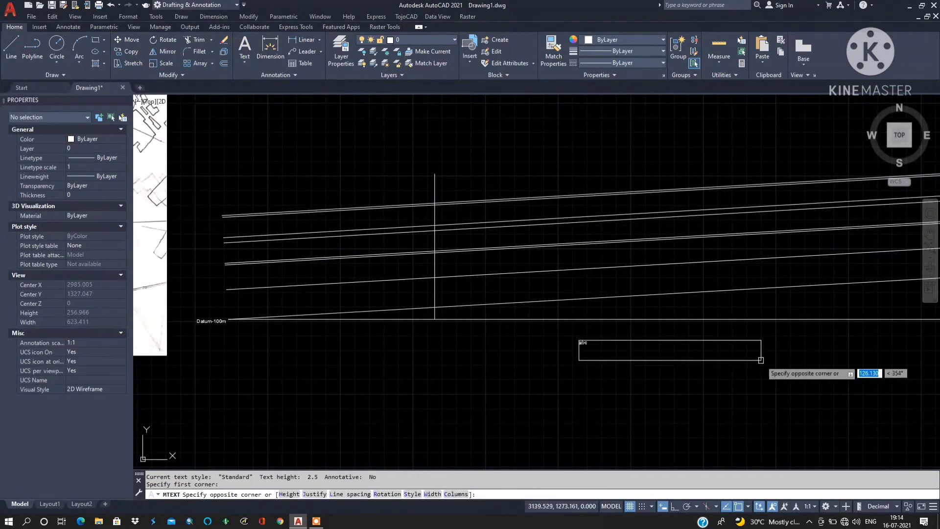
pyautogui.click(806, 362)
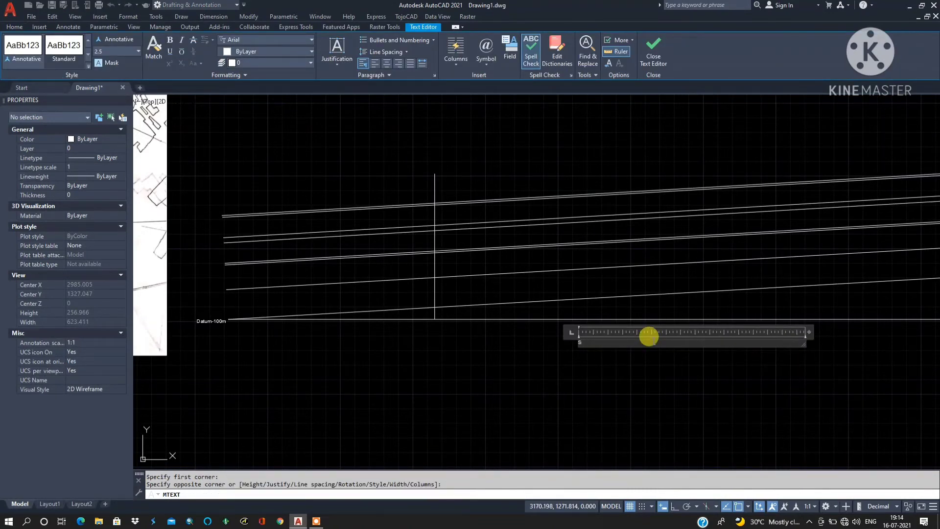
pyautogui.write('S')
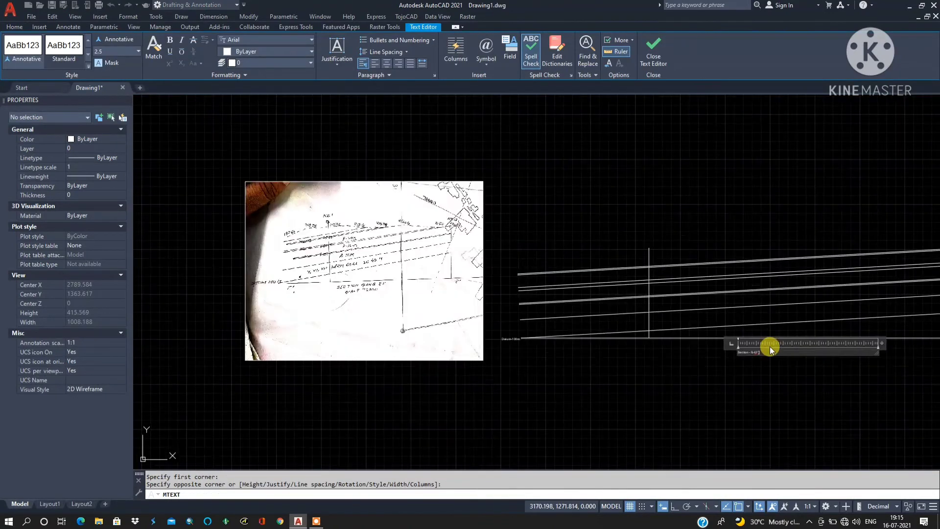
pyautogui.write('ection -G-EF')
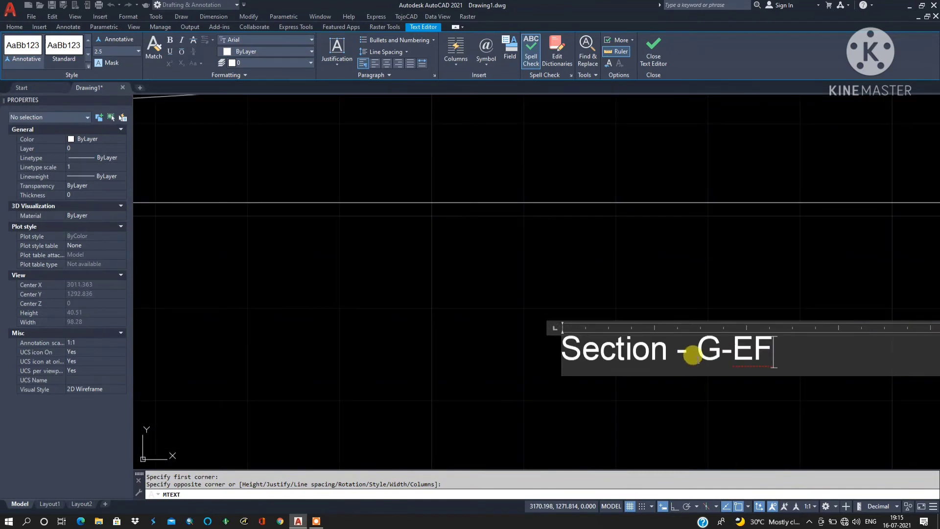
pyautogui.write('Along')
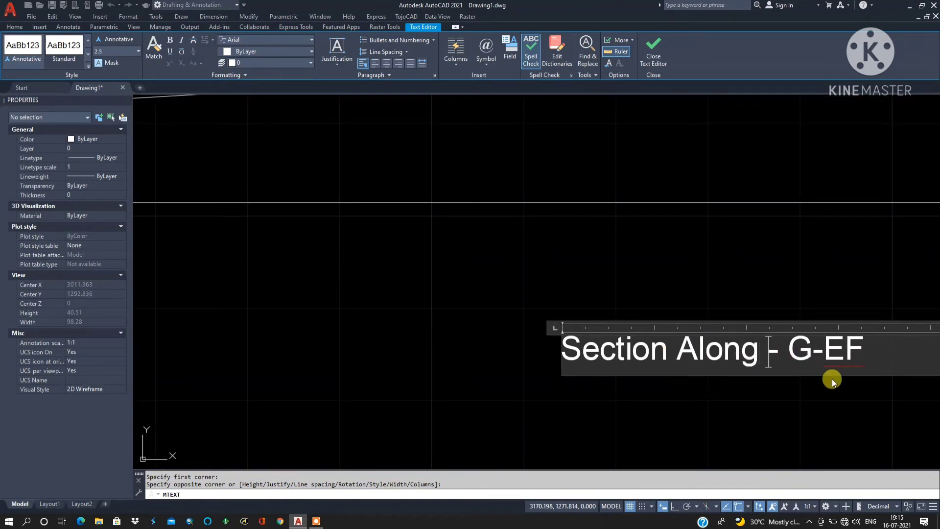
pyautogui.press('Return')
pyautogui.write('SCALE - 1:2000')
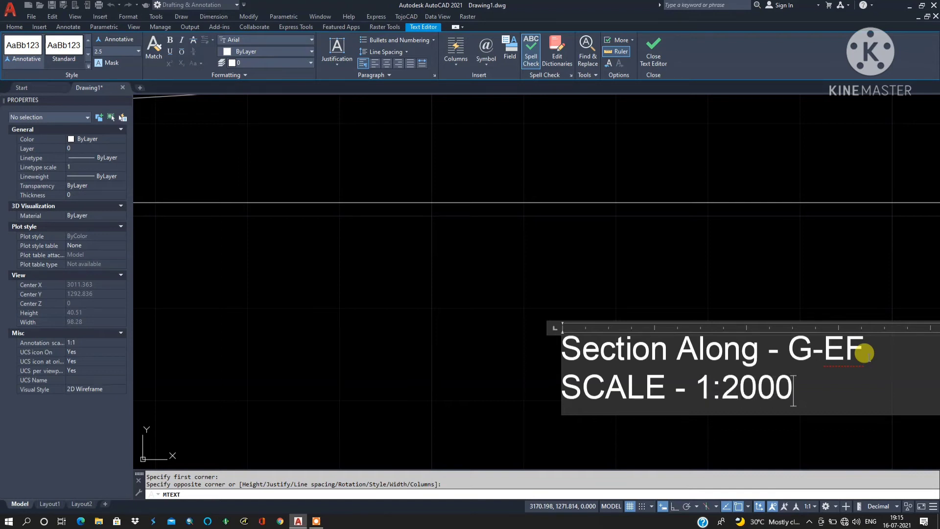
pyautogui.click(551, 271)
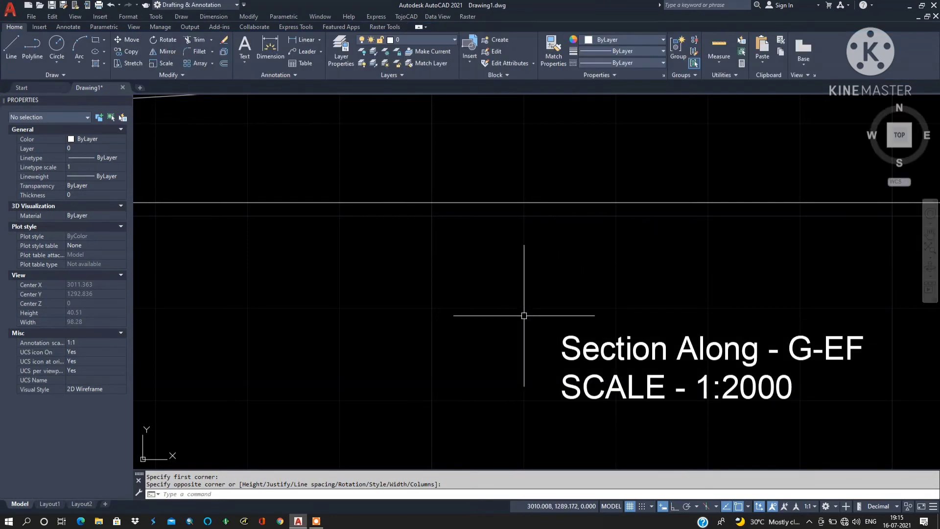
# - Check the lowest seam's label on the scan and copy the section title text into the band between the two lowest sloping lines
pyautogui.scroll(-4, 520, 314)
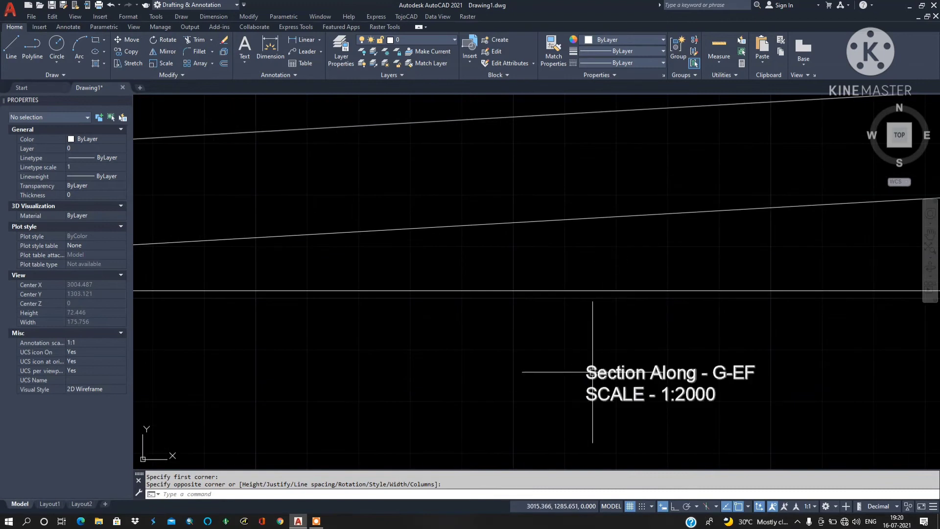
pyautogui.scroll(-5, 658, 346)
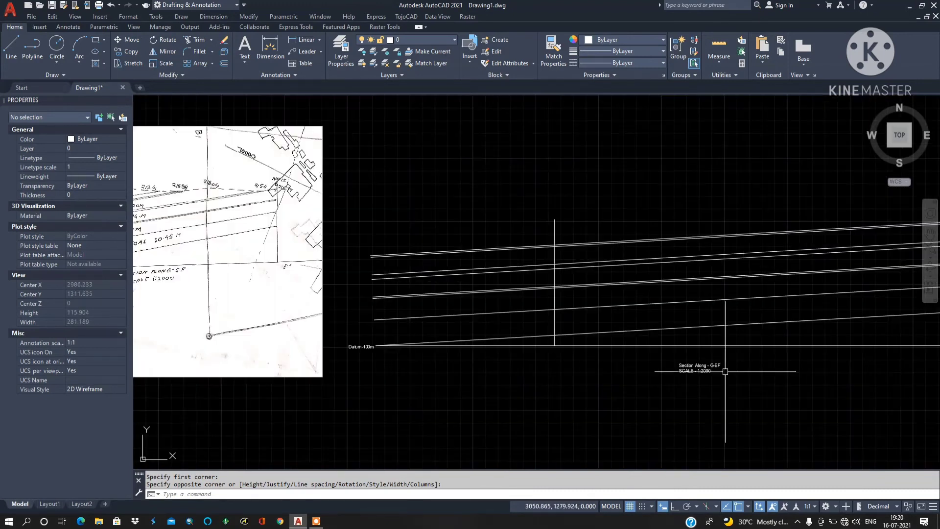
pyautogui.moveTo(268, 255); pyautogui.dragTo(564, 254, button='middle')
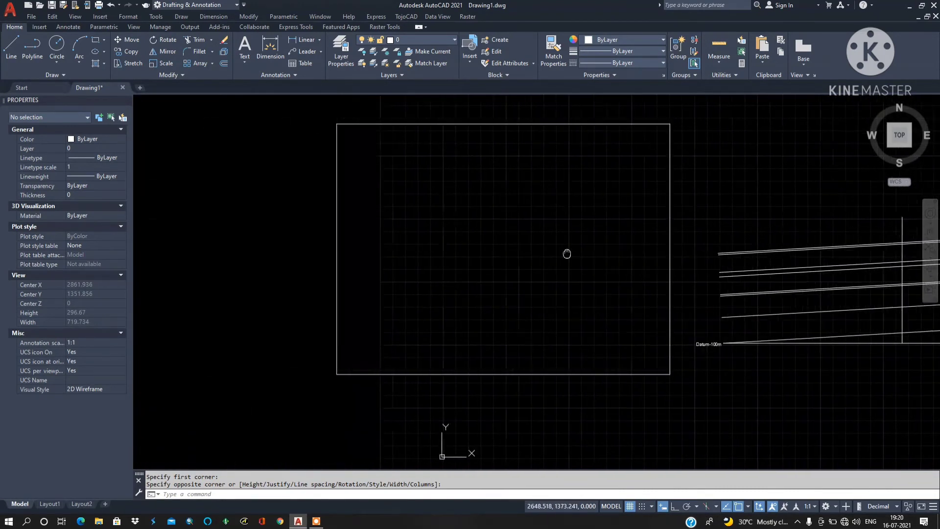
pyautogui.scroll(5, 564, 254)
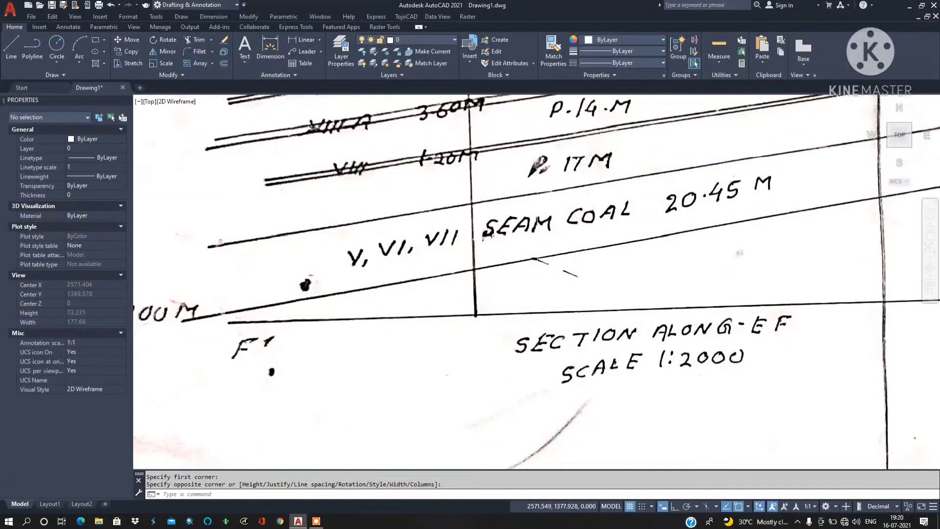
pyautogui.scroll(-5, 351, 294)
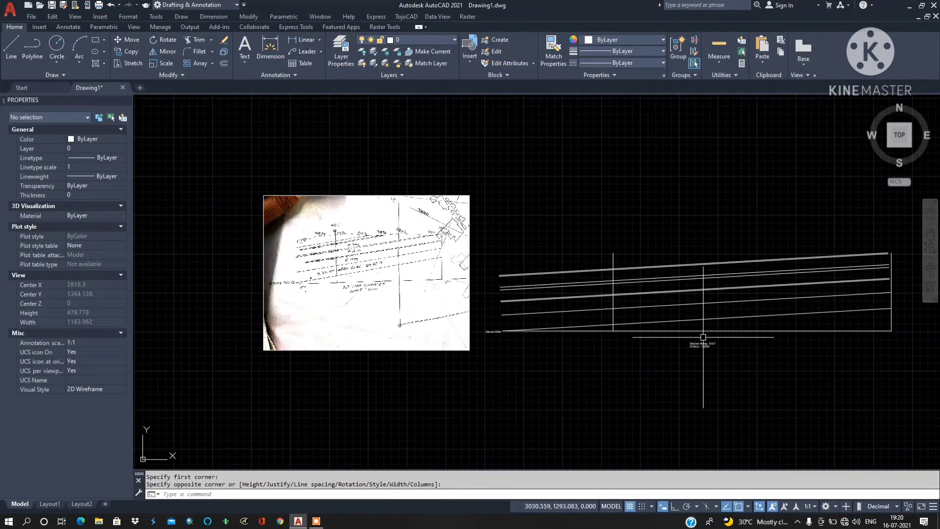
pyautogui.scroll(5, 636, 343)
pyautogui.click(646, 367)
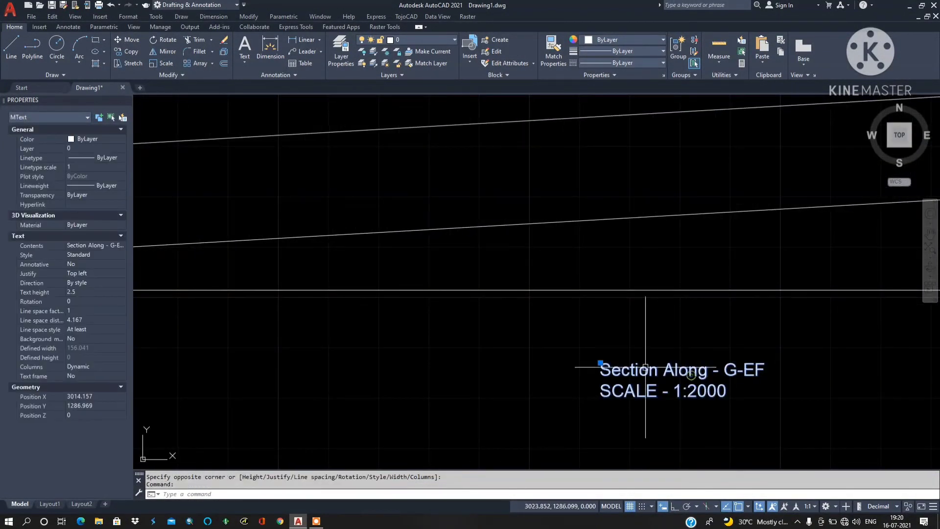
pyautogui.press('Return')
pyautogui.click(618, 380)
pyautogui.click(571, 175)
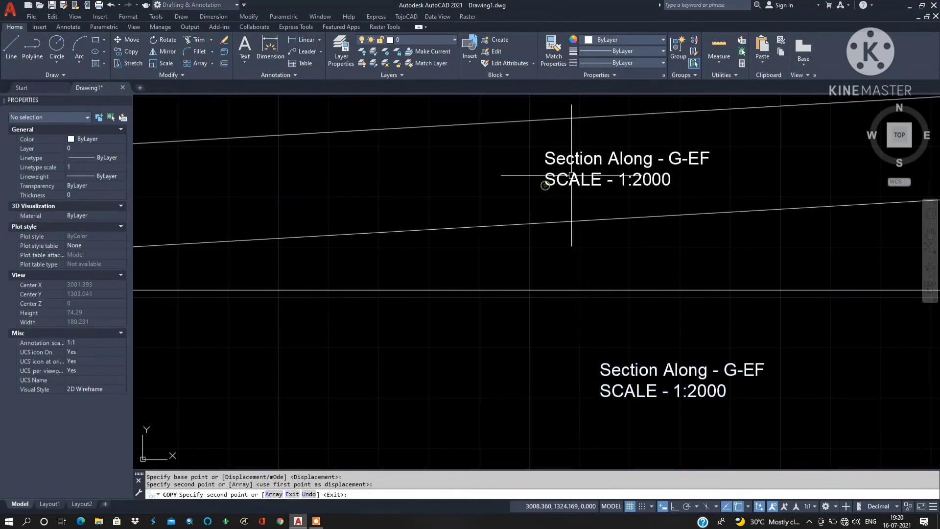
pyautogui.press('Escape')
# - Replace the copied text's contents with "V,VI,VII SEAM COAL 20.45m"
pyautogui.doubleClick(575, 163)
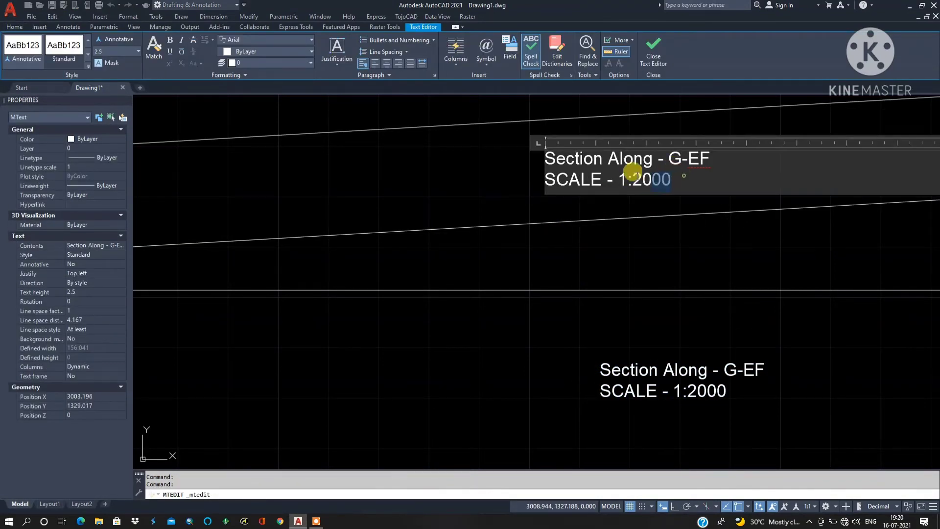
pyautogui.hotkey('ctrl', 'a')
pyautogui.write('V')
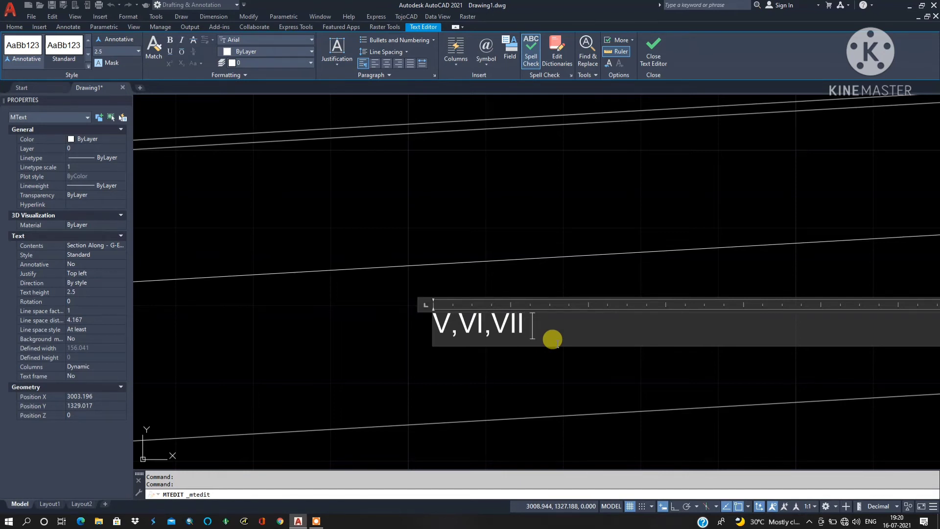
pyautogui.write('SEAM COAL 20.45m')
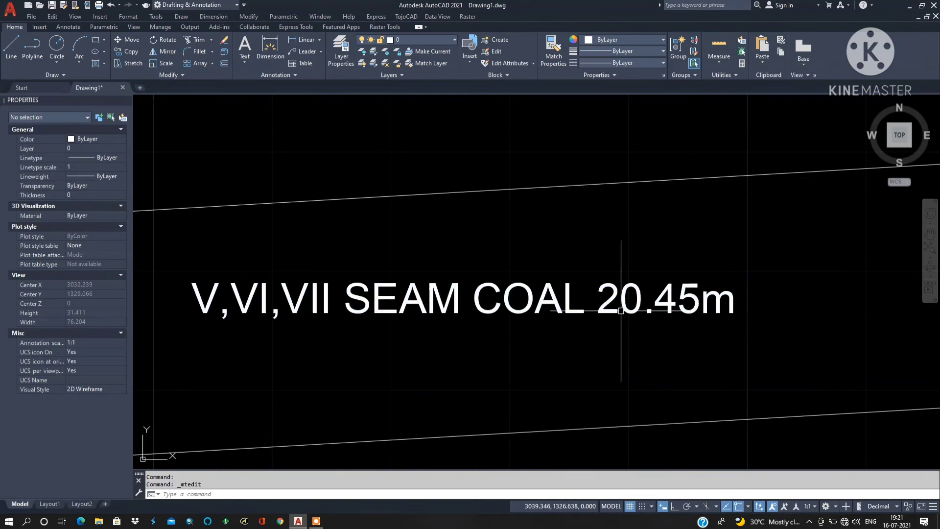
# - Copy the "V,VI,VII SEAM COAL 20.45m" text into the next parting band above it
pyautogui.scroll(-5, 621, 311)
pyautogui.click(589, 331)
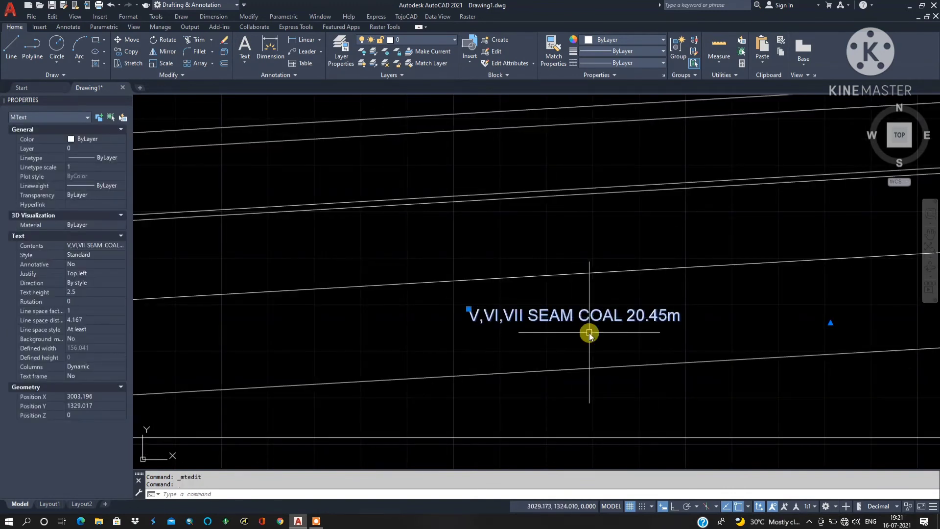
pyautogui.write('co')
pyautogui.press('Return')
pyautogui.click(469, 309)
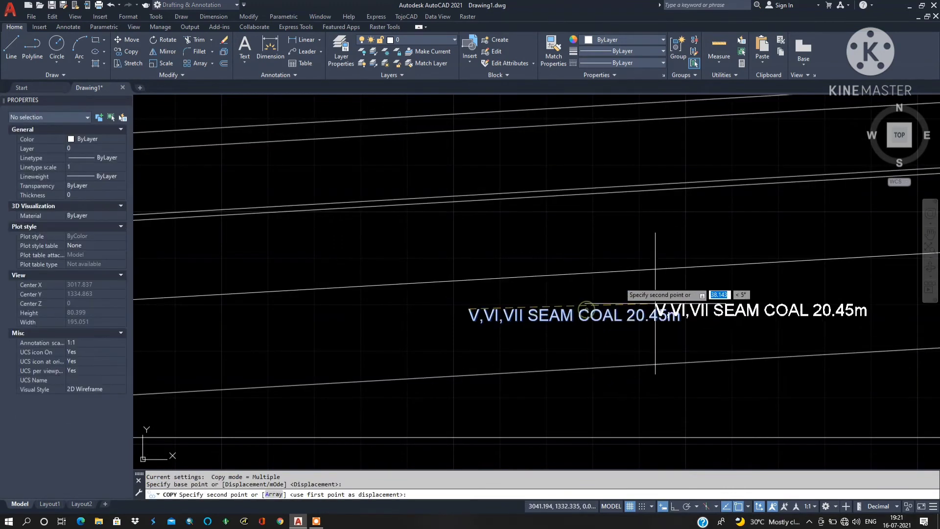
pyautogui.click(445, 228)
pyautogui.press('Escape')
# - Replace the contents of the copied text in the parting band with "P - 17m"
pyautogui.scroll(2, 491, 235)
pyautogui.doubleClick(475, 237)
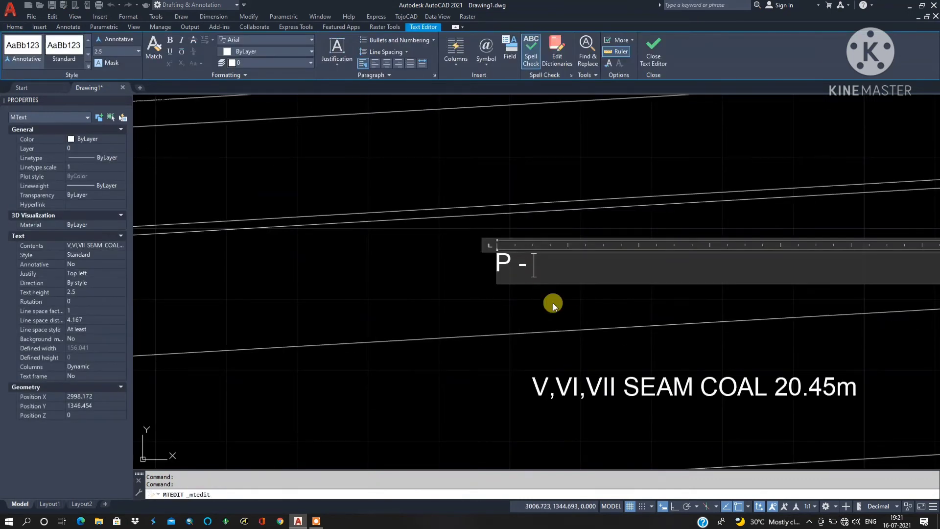
pyautogui.write('17m')
pyautogui.click(554, 303)
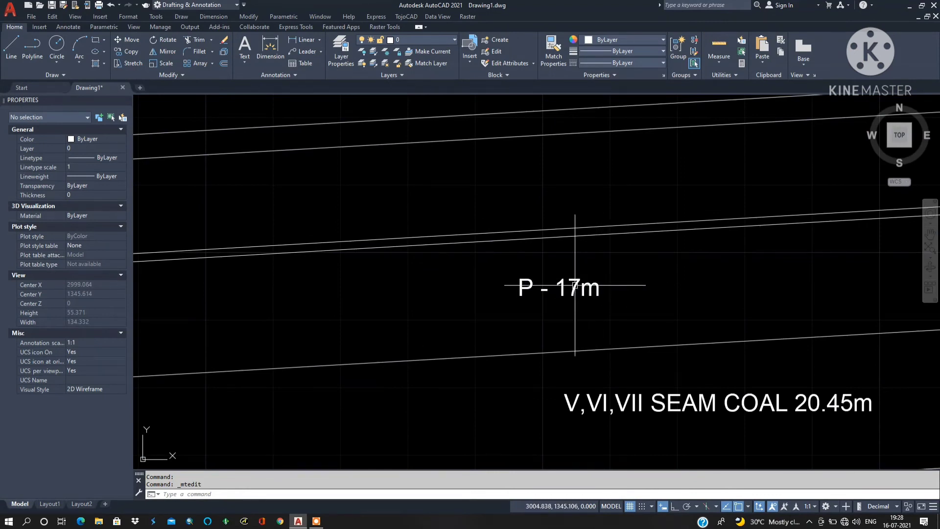
pyautogui.click(607, 280)
pyautogui.press('Return')
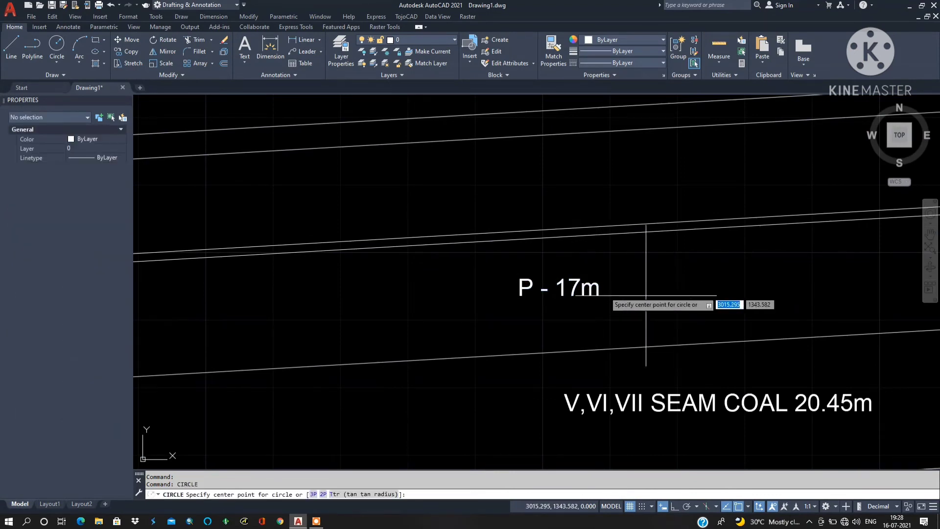
pyautogui.click(520, 280)
pyautogui.press('Escape')
# - Copy the "P - 17m" label into each of the two parting bands above it
pyautogui.click(559, 286)
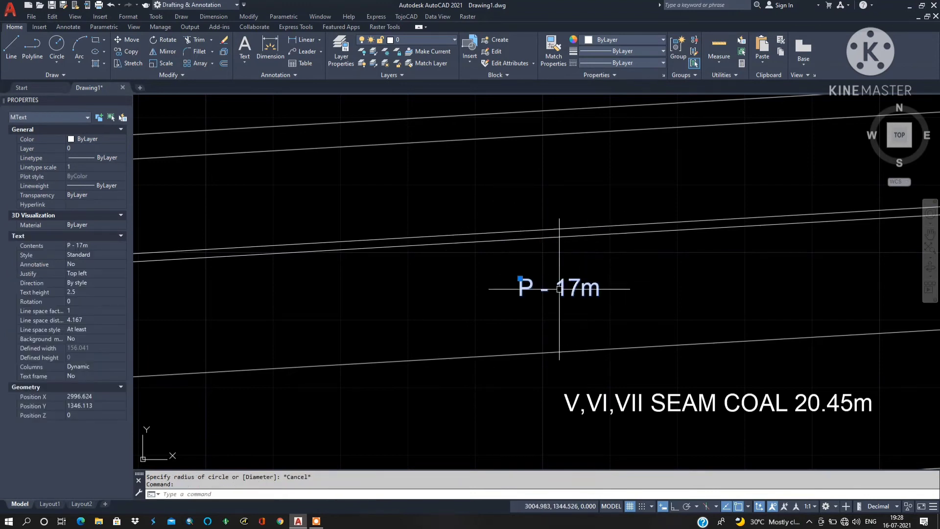
pyautogui.write('co')
pyautogui.press('Return')
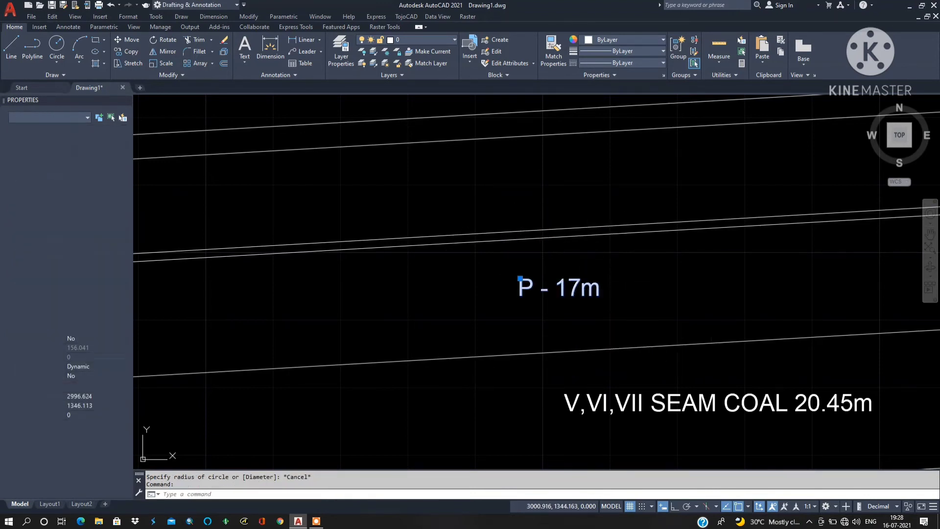
pyautogui.click(549, 293)
pyautogui.click(526, 181)
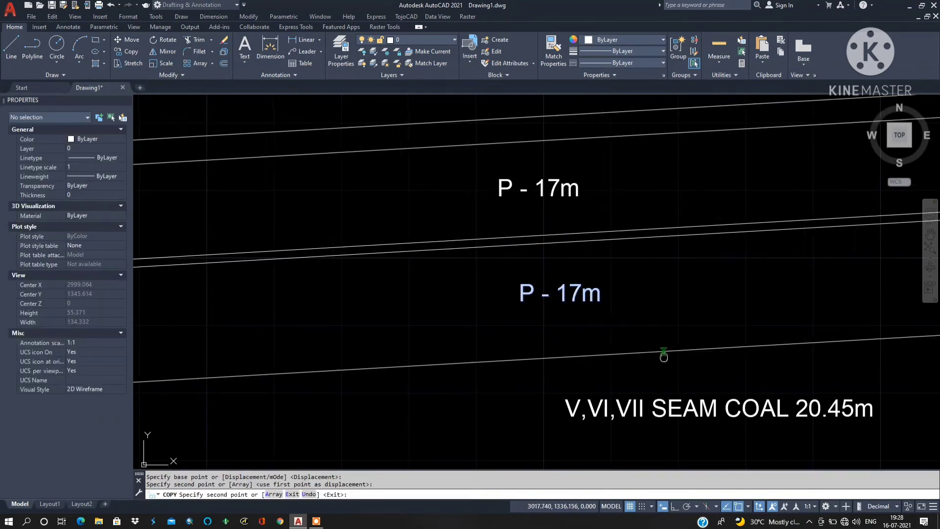
pyautogui.scroll(-2, 605, 343)
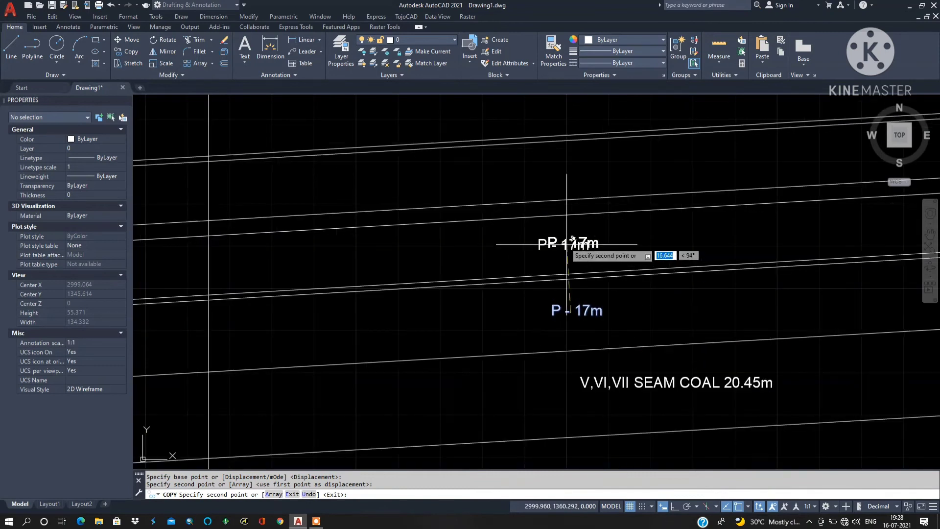
pyautogui.click(552, 172)
pyautogui.press('Escape')
# - Change the copied label in the middle parting band to "P - 14m"
pyautogui.scroll(3, 556, 115)
pyautogui.doubleClick(583, 240)
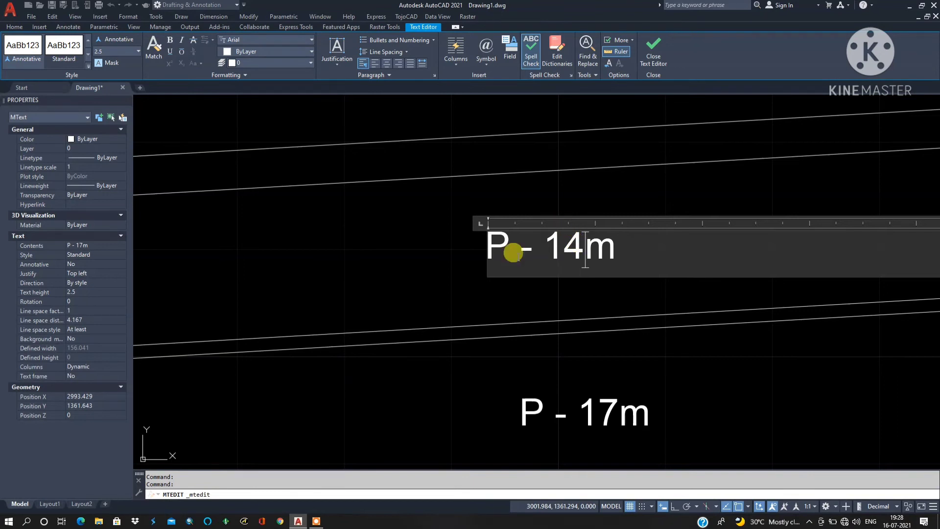
pyautogui.click(431, 300)
# - Check the uppermost parting's thickness on the scan and change its copied label to "P - 20m"
pyautogui.scroll(-6, 521, 312)
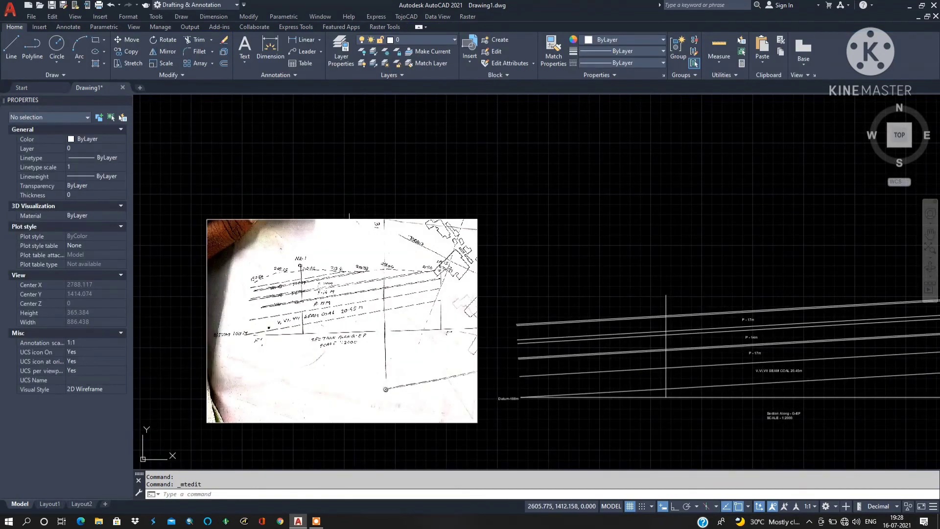
pyautogui.scroll(6, 347, 291)
pyautogui.scroll(-5, 630, 315)
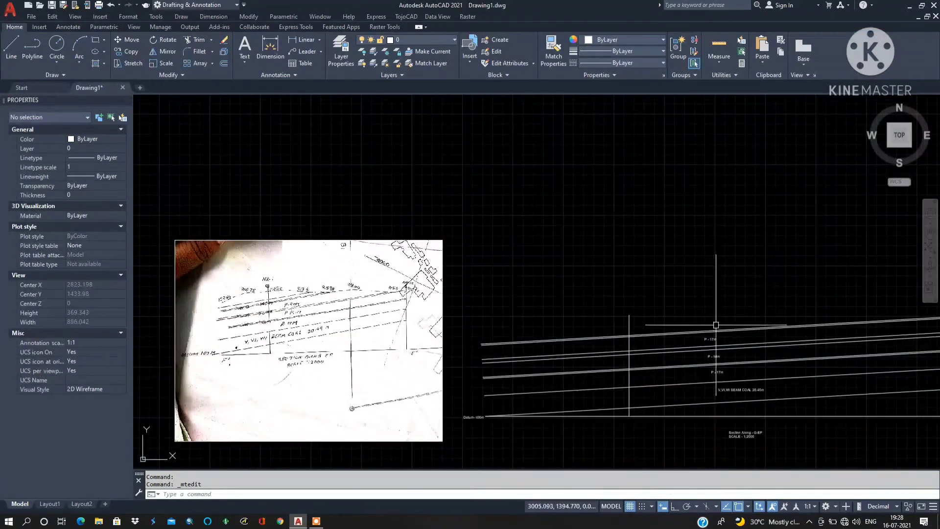
pyautogui.scroll(8, 754, 333)
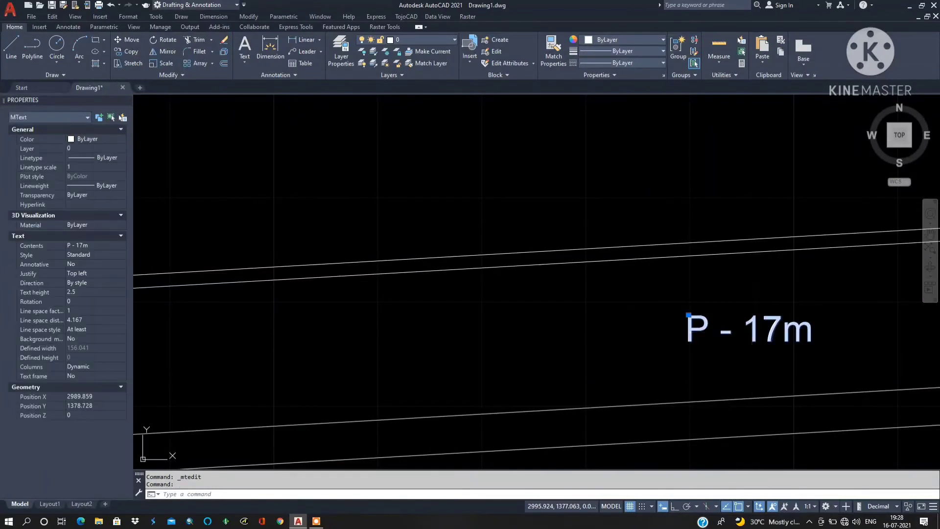
pyautogui.click(774, 331)
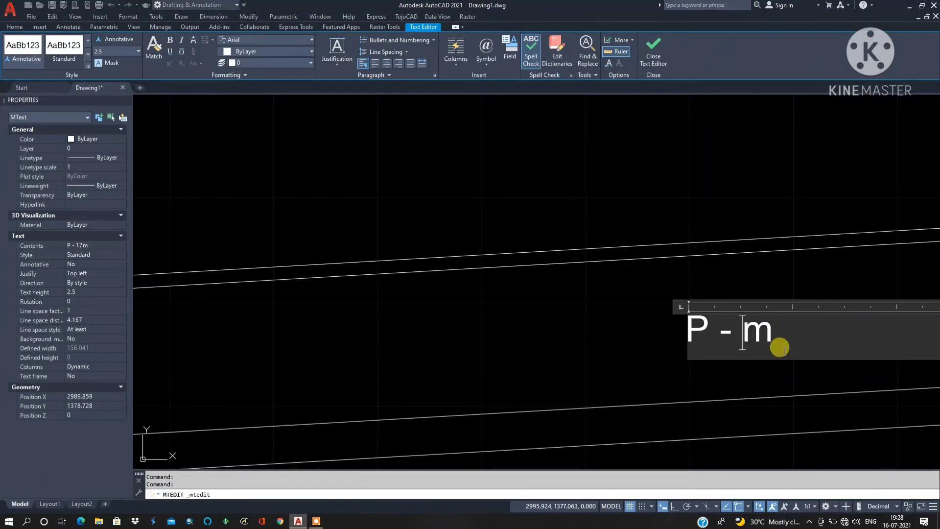
pyautogui.write('20')
pyautogui.click(716, 256)
# - Check the seam labels on the scan and copy the "P - 17m" text onto the thin seam directly above that parting, near its starting end
pyautogui.scroll(-8, 738, 290)
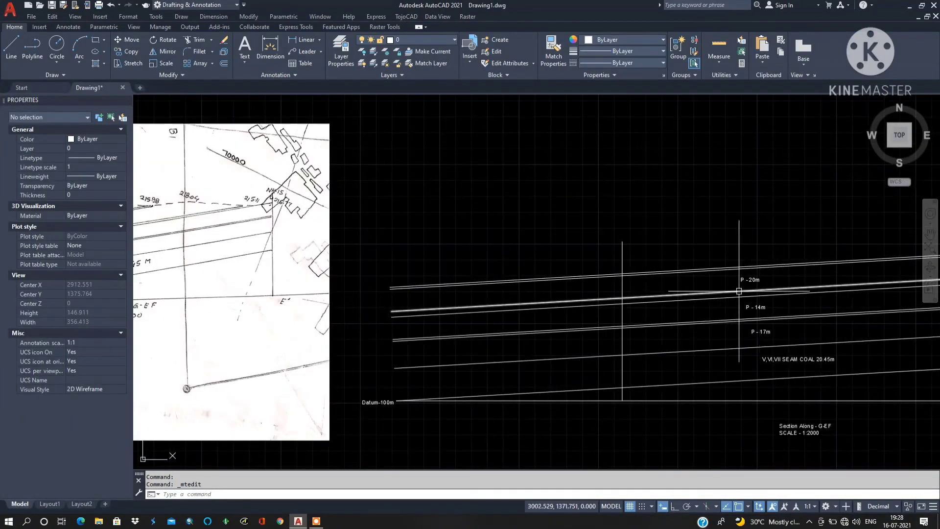
pyautogui.scroll(6, 433, 316)
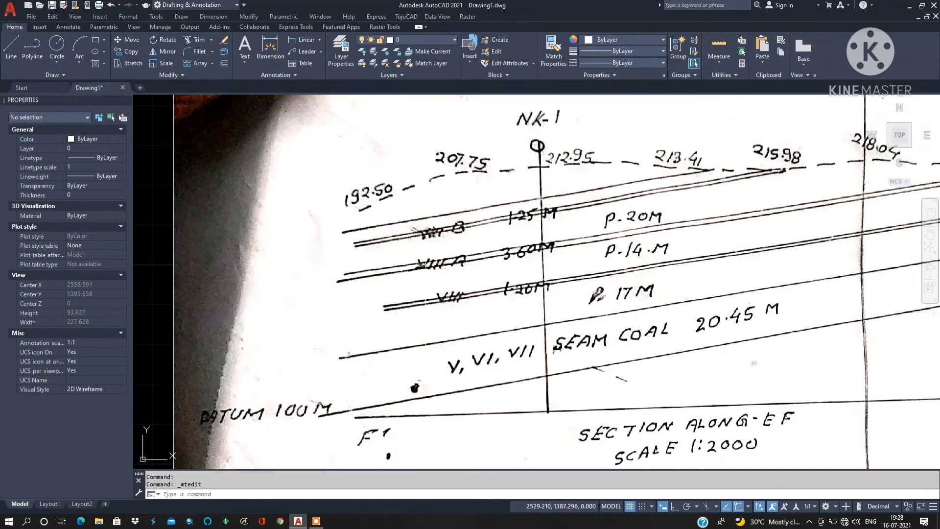
pyautogui.scroll(-6, 399, 328)
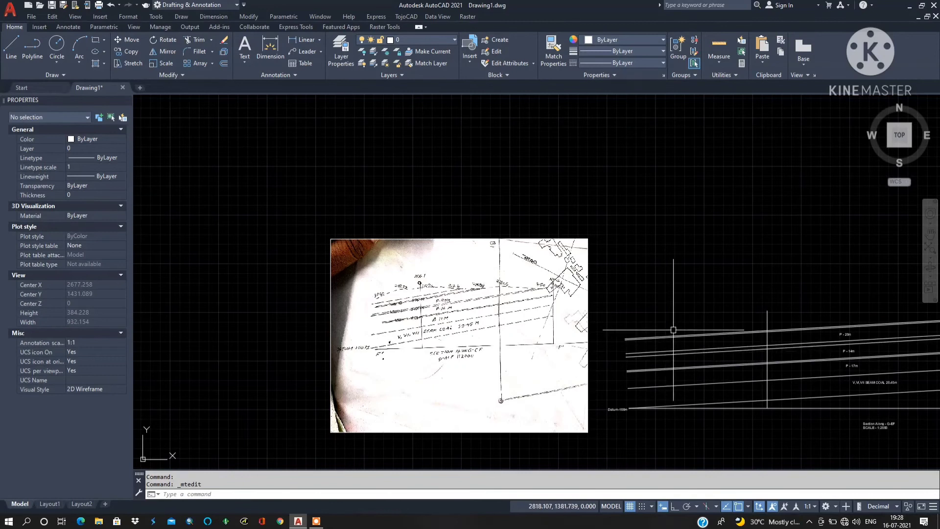
pyautogui.scroll(4, 833, 372)
pyautogui.click(874, 355)
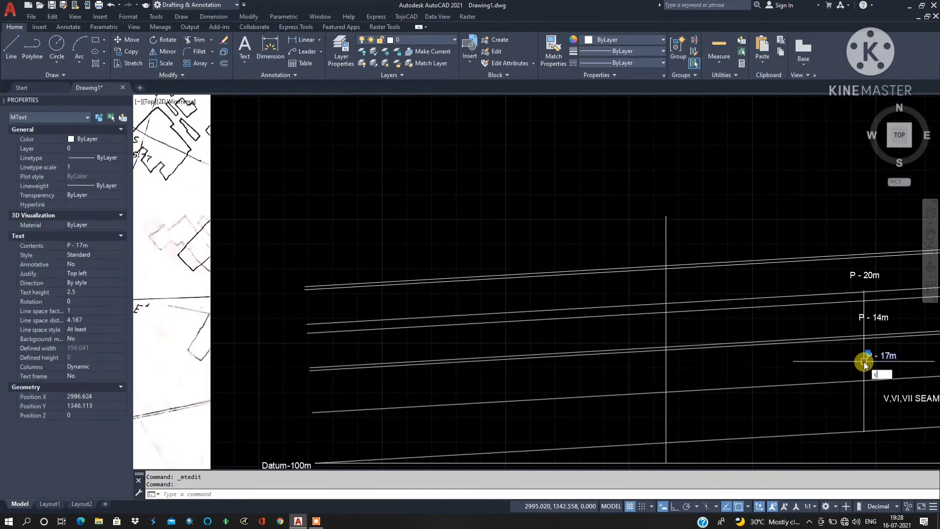
pyautogui.write('co')
pyautogui.press('Return')
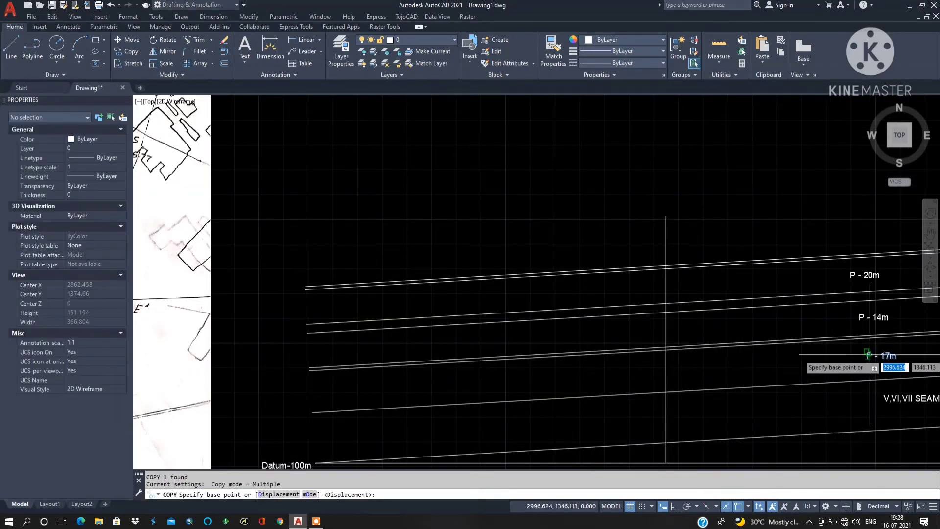
pyautogui.click(864, 361)
pyautogui.scroll(5, 862, 355)
pyautogui.click(431, 328)
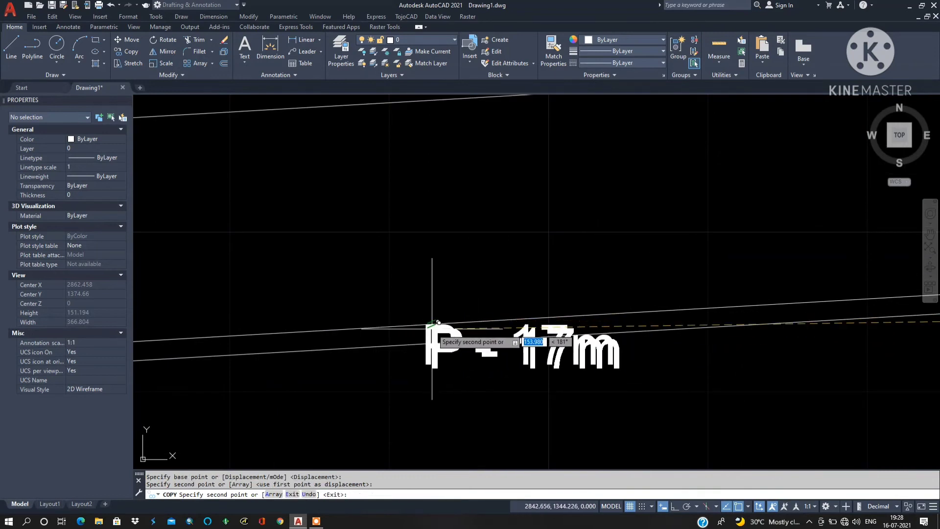
pyautogui.press('Escape')
# - Replace the copied text on the thin seam with "VIII" and the thickness "1.20m", checking the value on the scan
pyautogui.doubleClick(448, 333)
pyautogui.hotkey('ctrl', 'a')
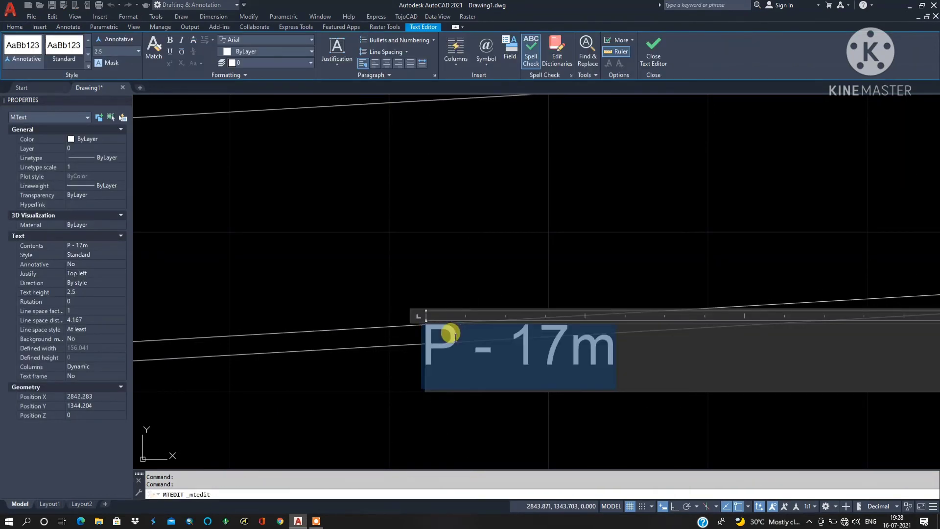
pyautogui.write('V')
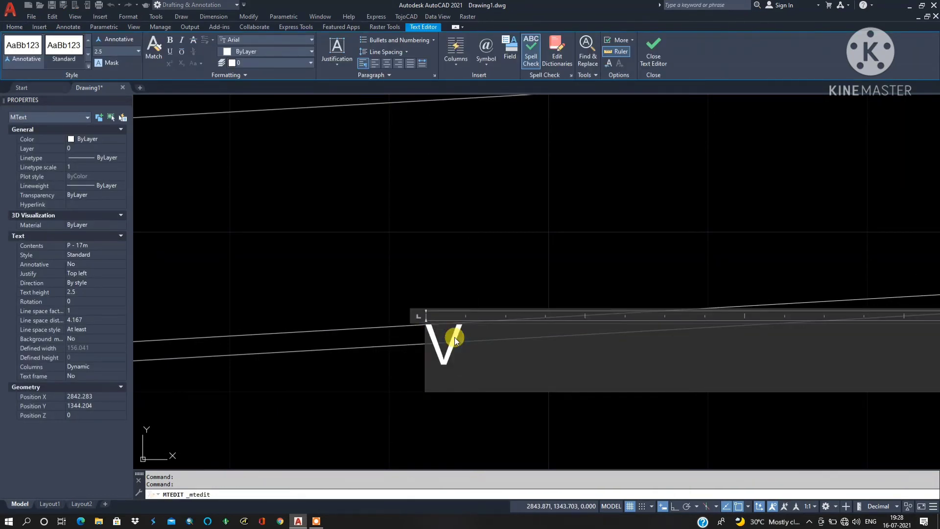
pyautogui.write('III')
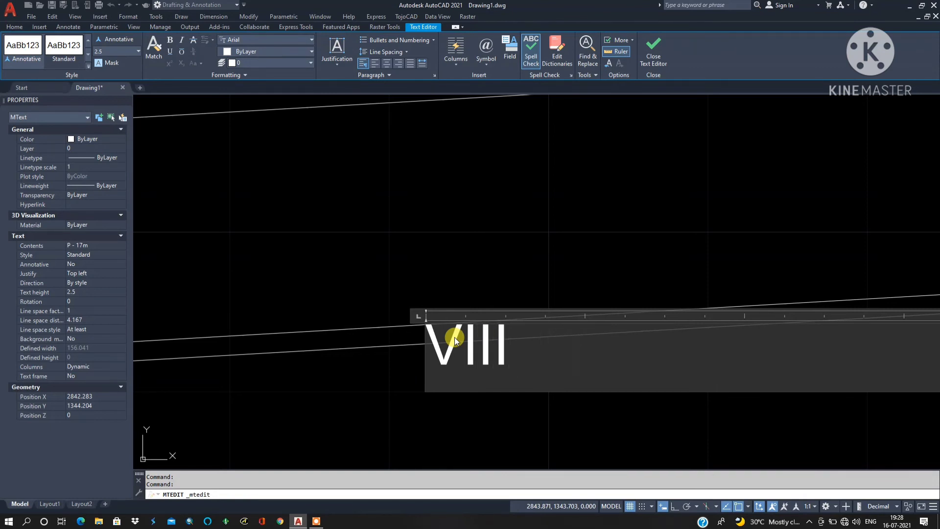
pyautogui.scroll(-5, 769, 382)
pyautogui.scroll(-3, 774, 392)
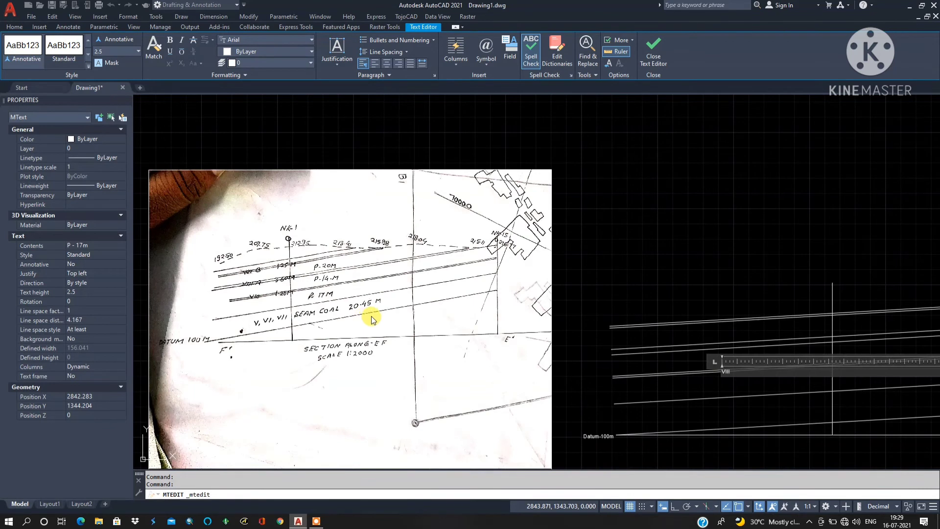
pyautogui.scroll(5, 767, 389)
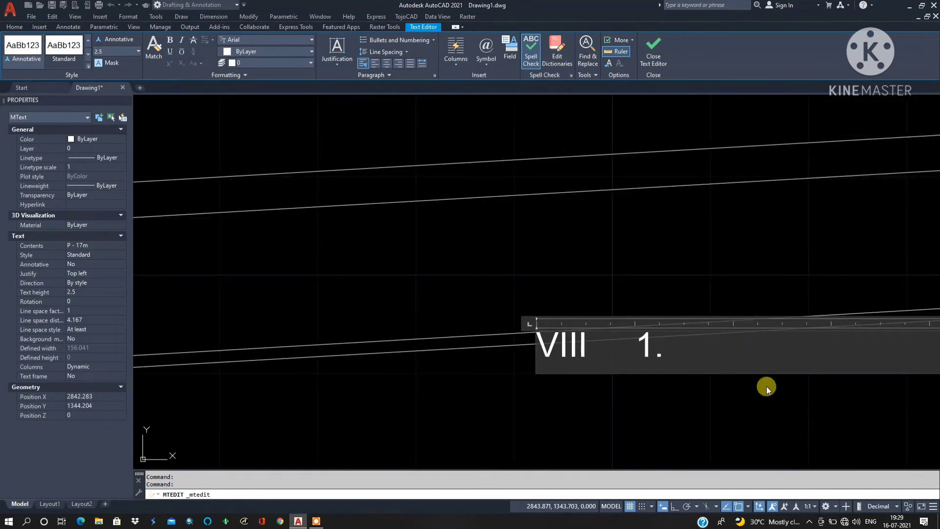
pyautogui.click(767, 389)
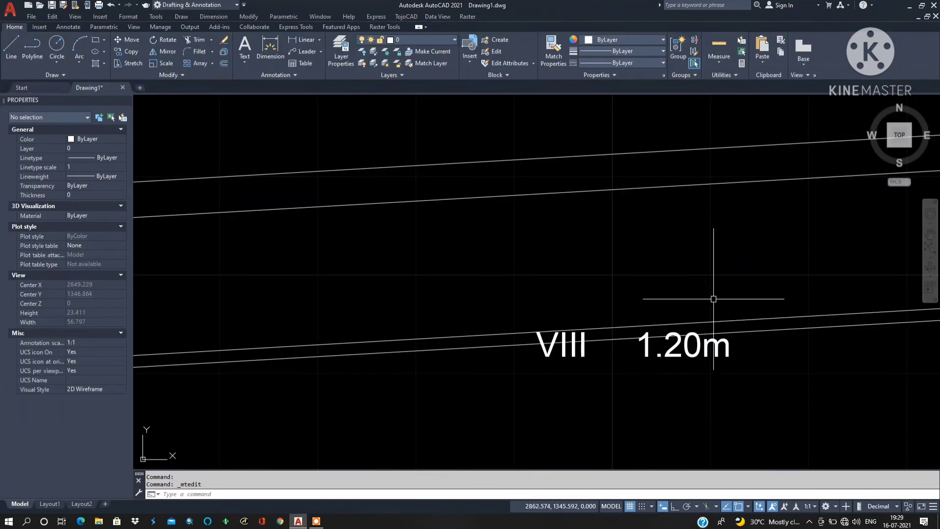
# - Check the upper seam labels on the scan and copy the "VIII 1.20m" text onto each of the two seams above
pyautogui.scroll(-5, 780, 387)
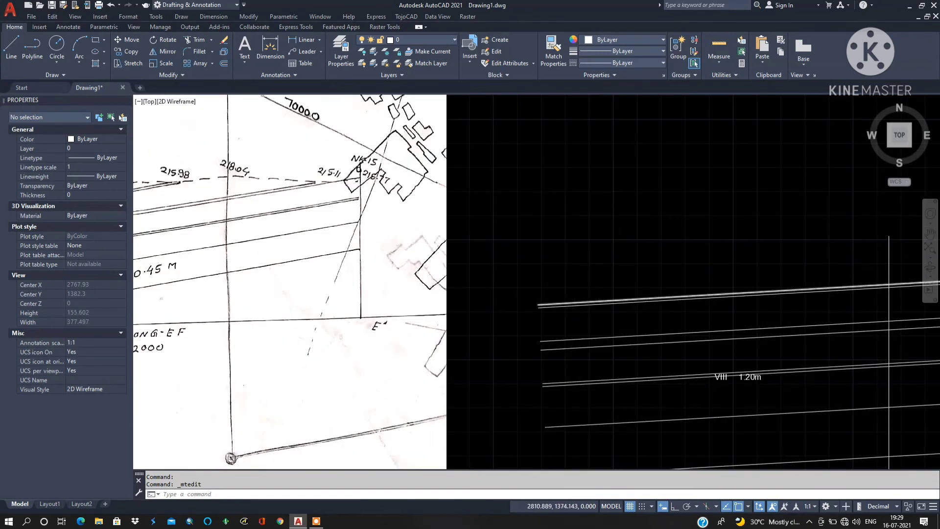
pyautogui.scroll(-2, 625, 312)
pyautogui.scroll(2, 212, 282)
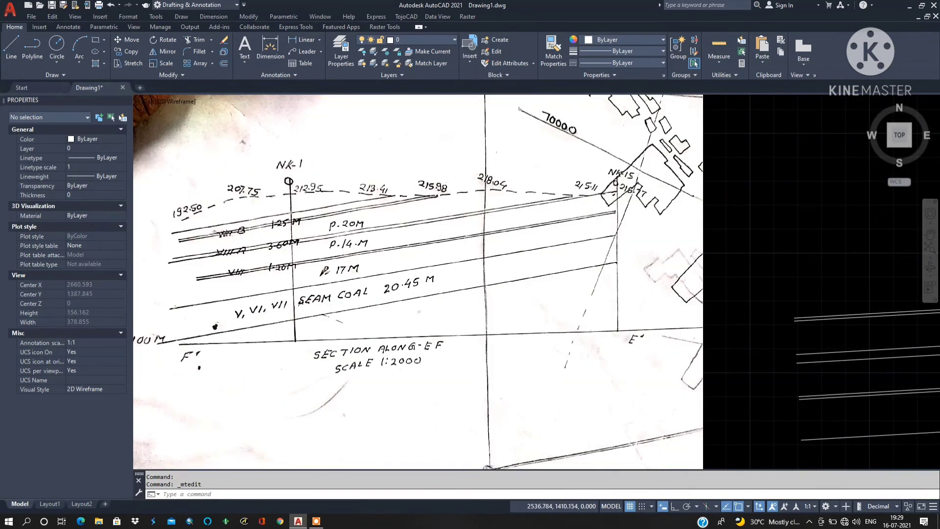
pyautogui.scroll(-2, 250, 253)
pyautogui.scroll(5, 547, 301)
pyautogui.click(530, 343)
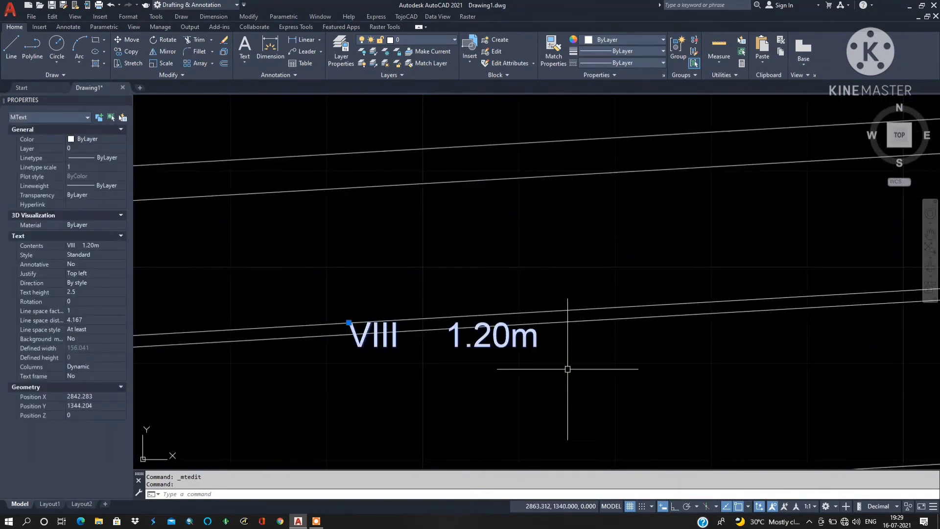
pyautogui.write('co')
pyautogui.press('Return')
pyautogui.click(492, 341)
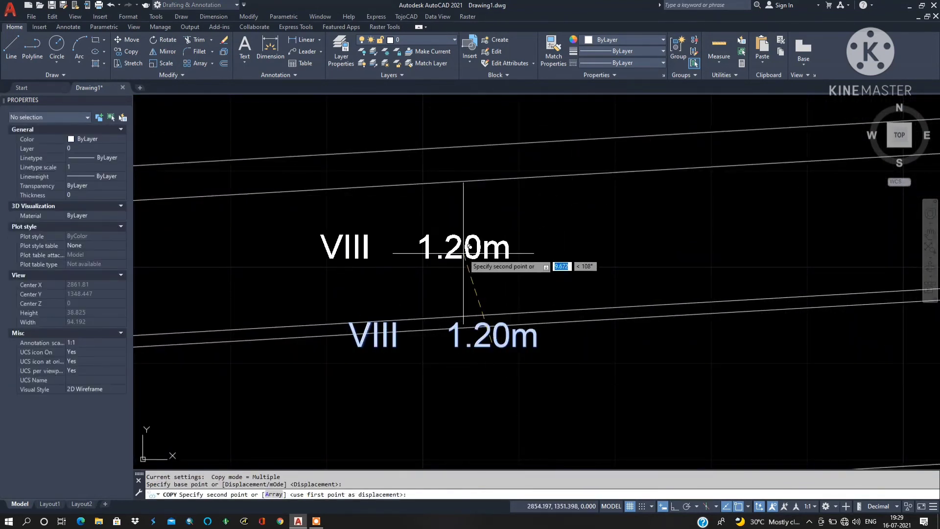
pyautogui.moveTo(460, 238); pyautogui.dragTo(656, 423, button='middle')
pyautogui.click(506, 205)
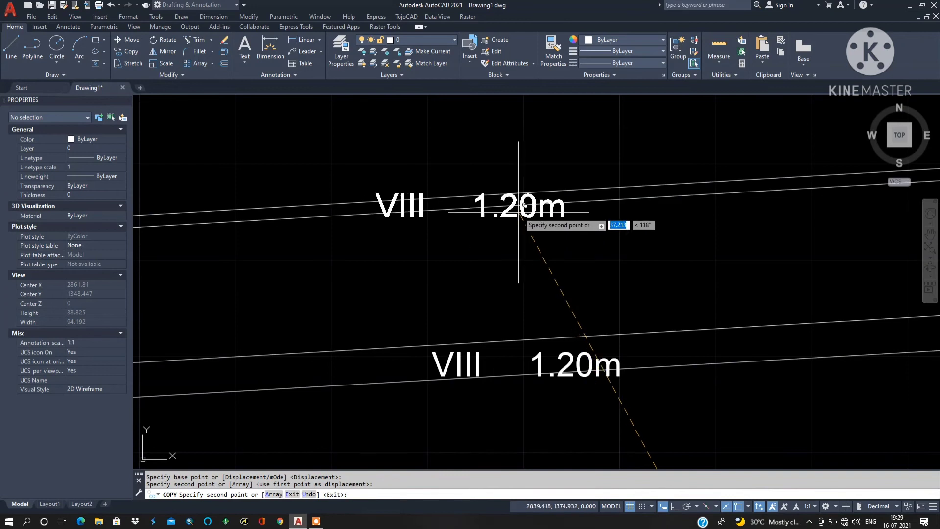
pyautogui.press('Escape')
# - Change the uppermost seam's copied label to "VIIIB 1.25m" and check the middle seam's label on the scan
pyautogui.click(506, 209)
pyautogui.doubleClick(426, 202)
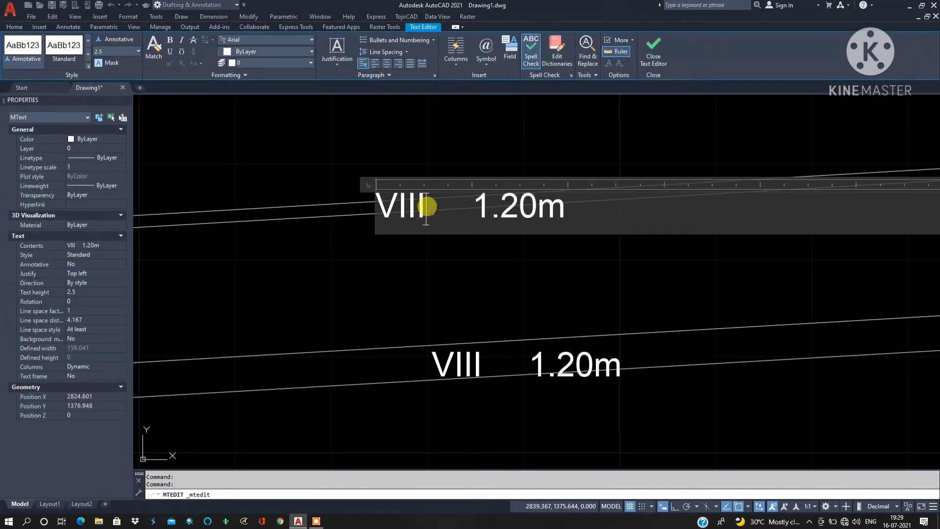
pyautogui.write('B')
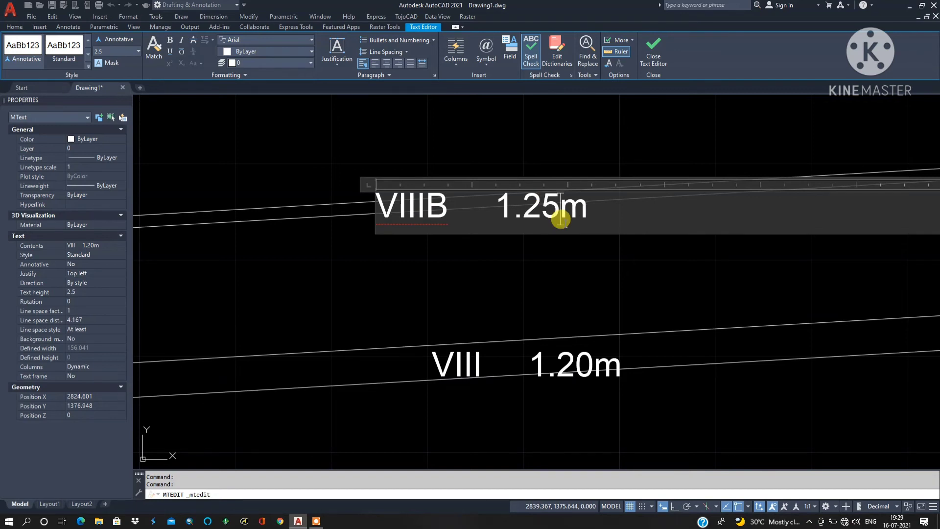
pyautogui.click(557, 349)
pyautogui.scroll(-5, 602, 336)
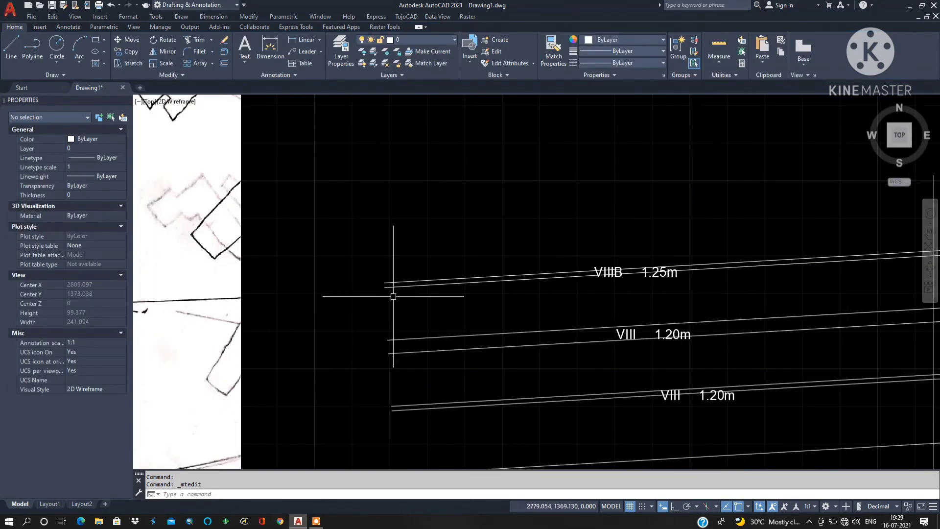
pyautogui.scroll(8, 303, 269)
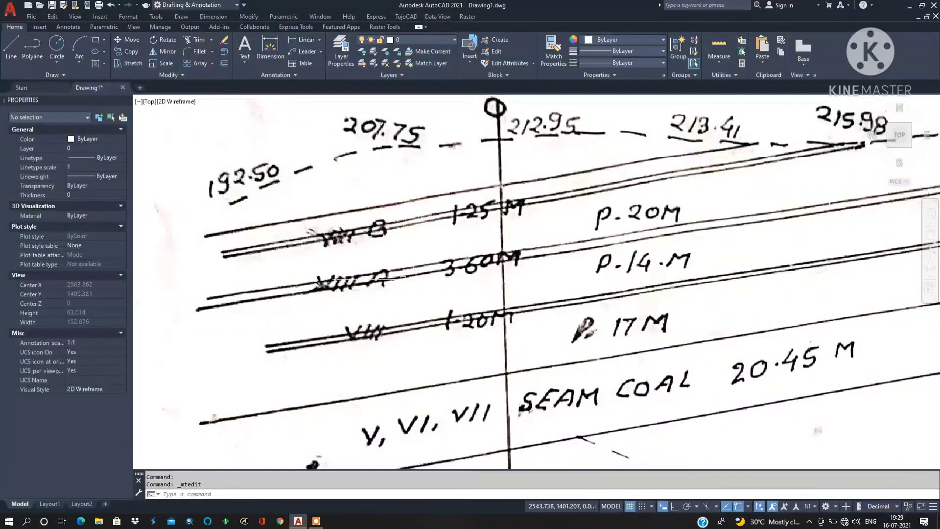
# - Change the middle seam's copied label to "VIIIA 3.60m"
pyautogui.scroll(-8, 325, 315)
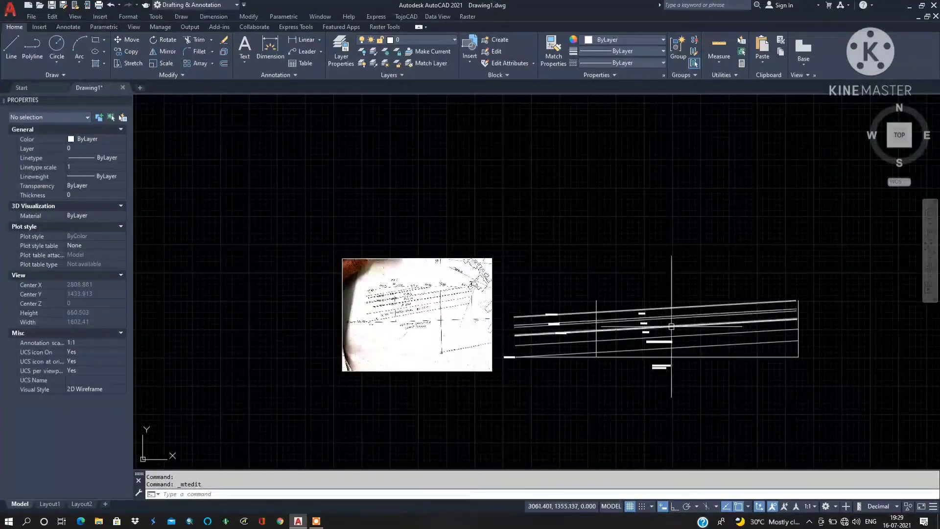
pyautogui.scroll(8, 443, 304)
pyautogui.doubleClick(443, 249)
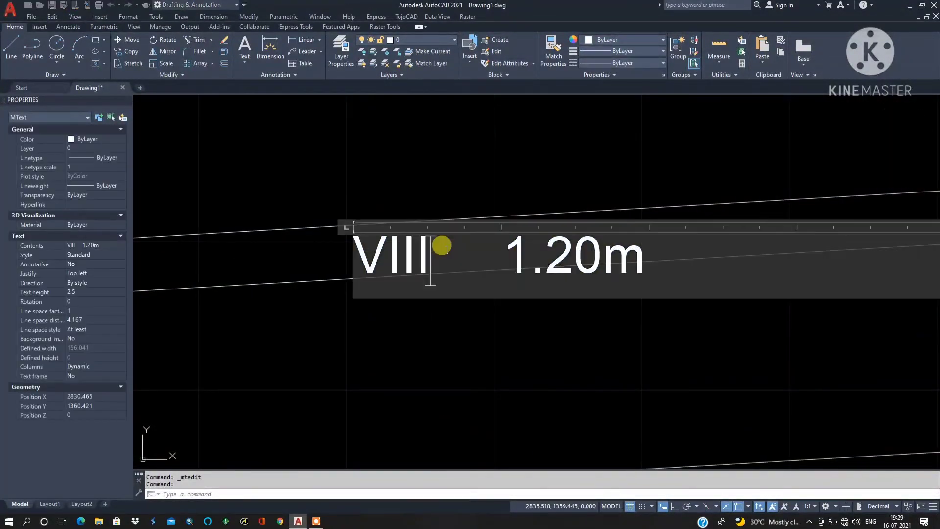
pyautogui.write('A')
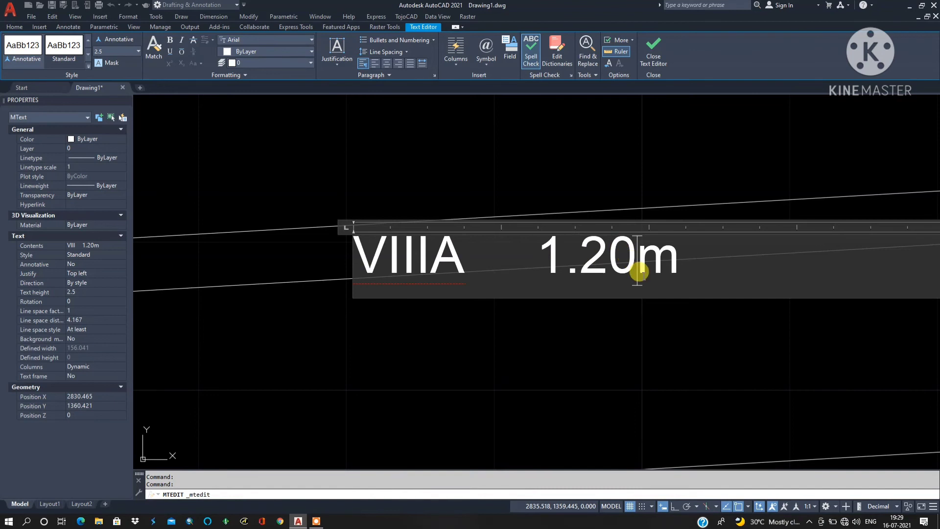
pyautogui.press('BackSpace')
pyautogui.press('BackSpace')
pyautogui.press('BackSpace')
pyautogui.press('BackSpace')
pyautogui.write('3.60')
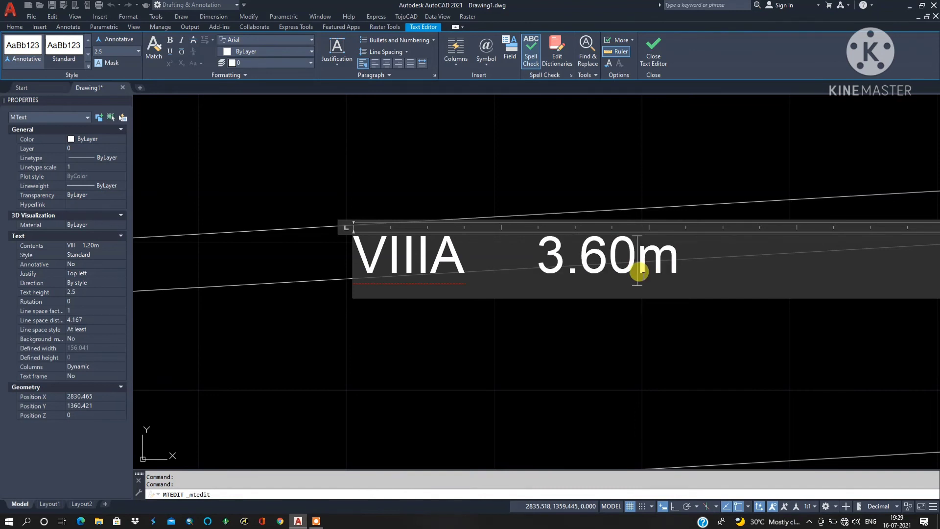
pyautogui.click(661, 354)
pyautogui.scroll(-2, 545, 310)
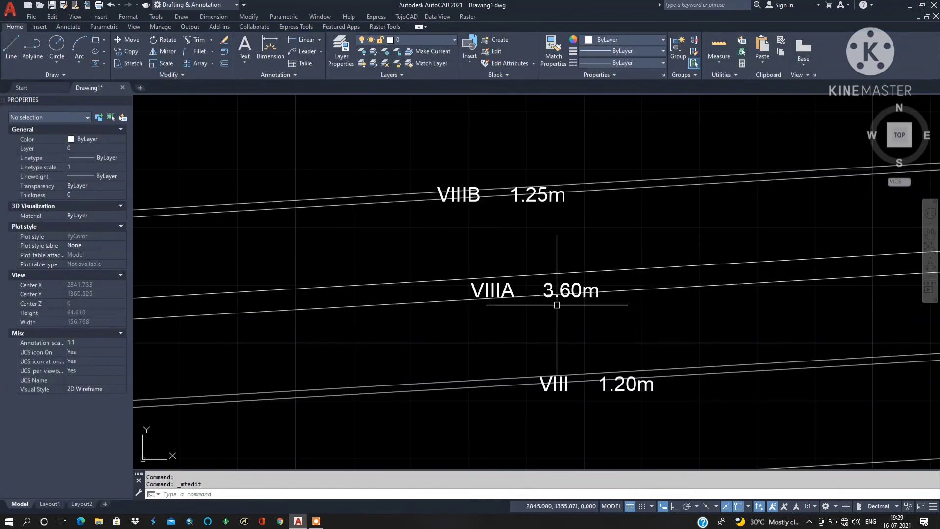
# - Rotate the "VIIIA 3.60m" label to follow the slope of its seam lines
pyautogui.scroll(8, 559, 294)
pyautogui.scroll(-2, 562, 235)
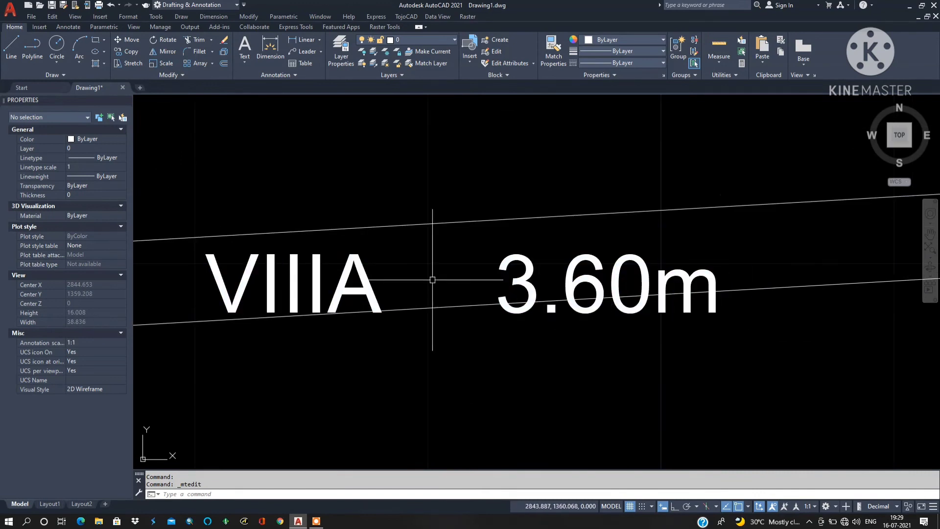
pyautogui.scroll(-2, 672, 268)
pyautogui.scroll(-2, 673, 269)
pyautogui.scroll(4, 630, 261)
pyautogui.click(598, 270)
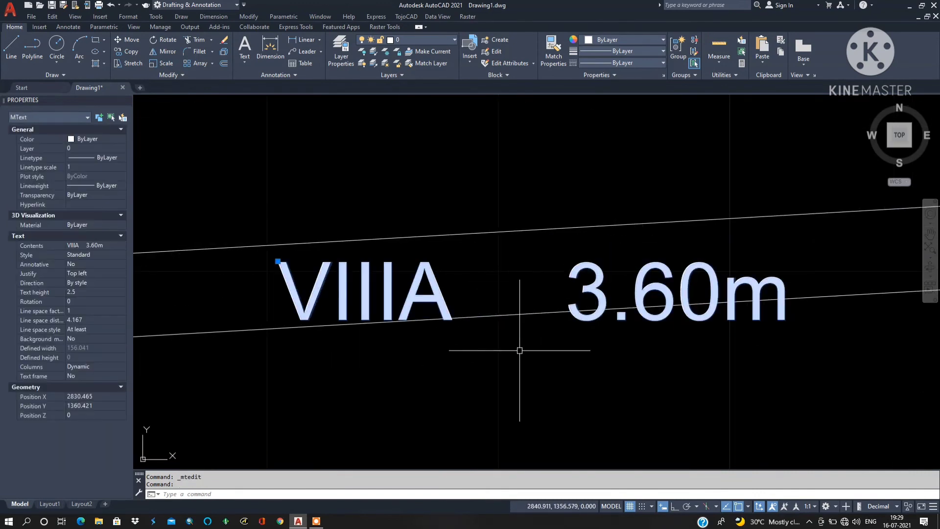
pyautogui.write('ro')
pyautogui.press('Return')
pyautogui.click(538, 362)
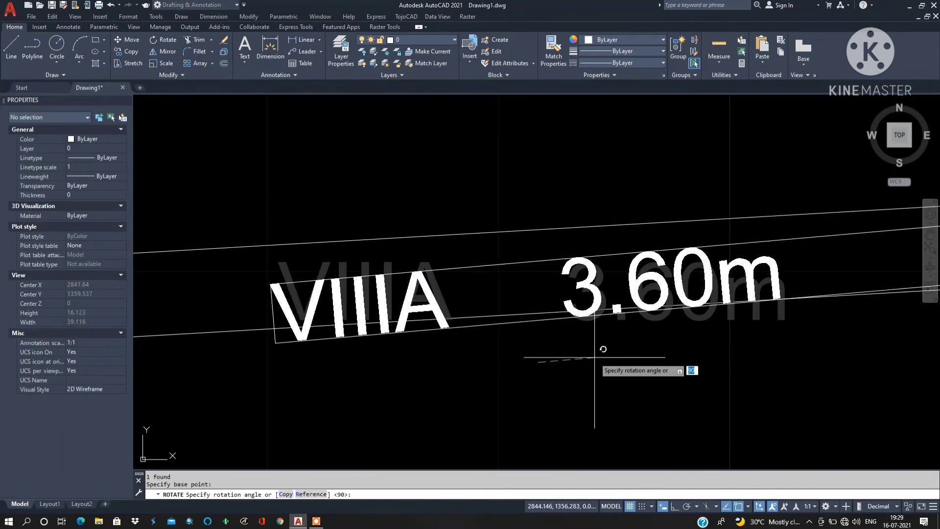
pyautogui.press('Escape')
# - Move the rotated "VIIIA 3.60m" label up so it sits between the two lines of its seam
pyautogui.click(600, 295)
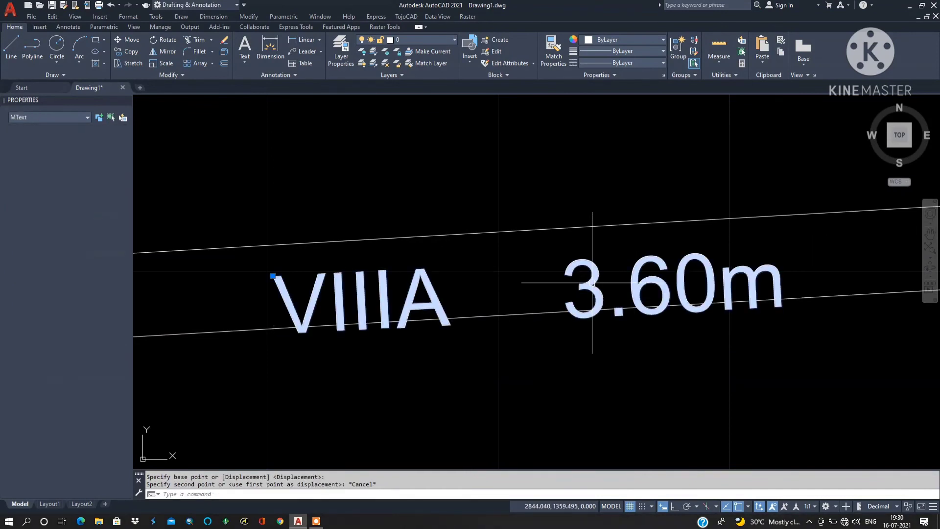
pyautogui.write('m')
pyautogui.press('Return')
pyautogui.click(578, 394)
pyautogui.click(572, 380)
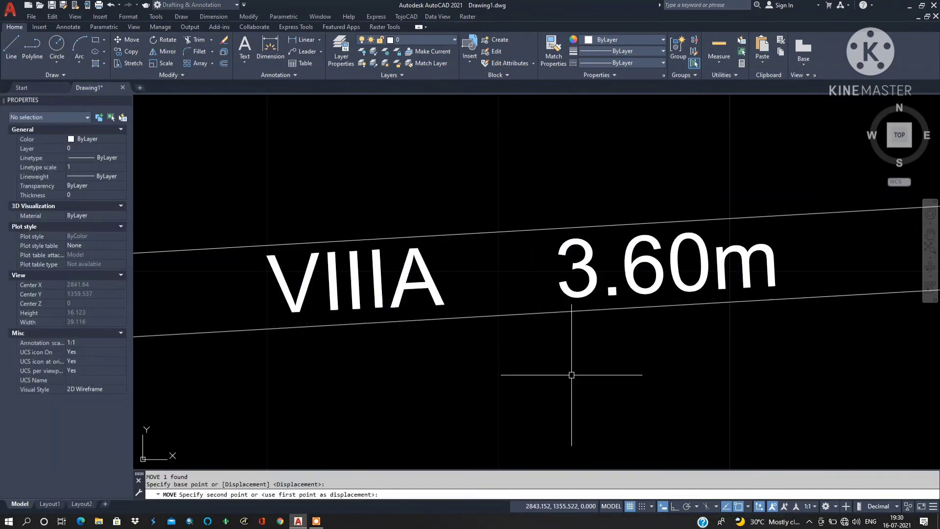
pyautogui.scroll(-10, 566, 319)
pyautogui.scroll(6, 559, 324)
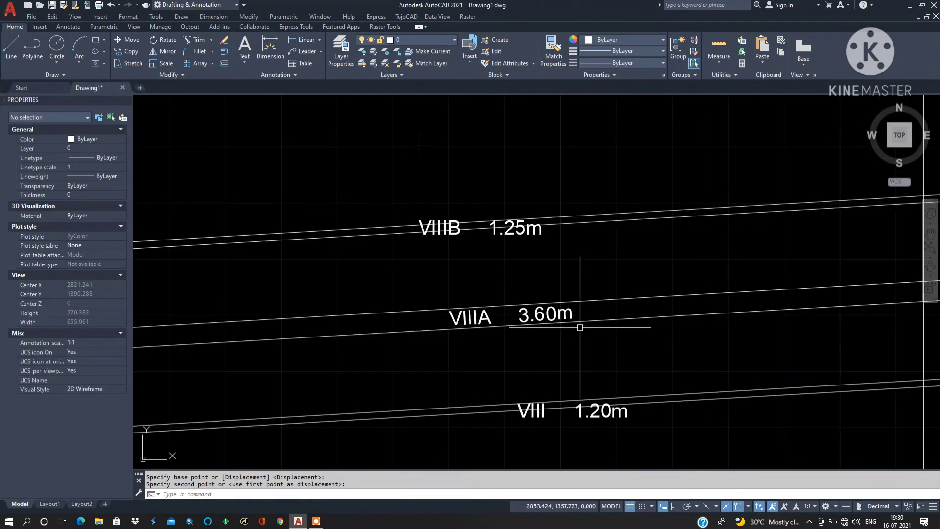
# - Check the top line on the scan and offset the upper line of seam VIIIB upward by 10
pyautogui.scroll(-8, 560, 327)
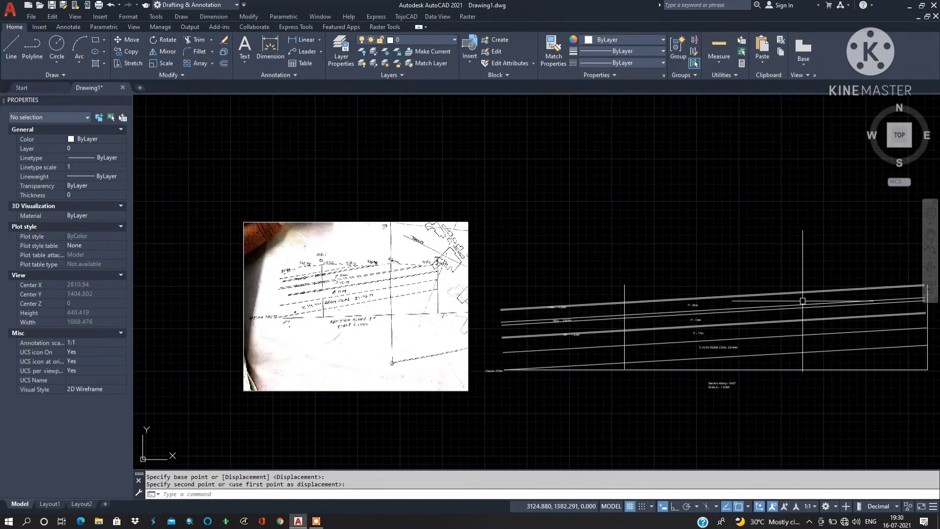
pyautogui.scroll(8, 280, 278)
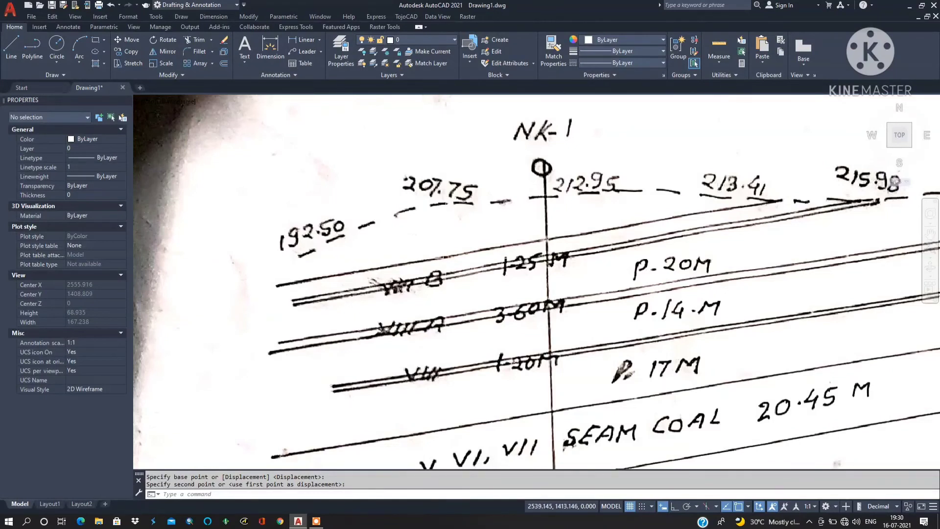
pyautogui.scroll(-6, 336, 285)
pyautogui.scroll(7, 454, 296)
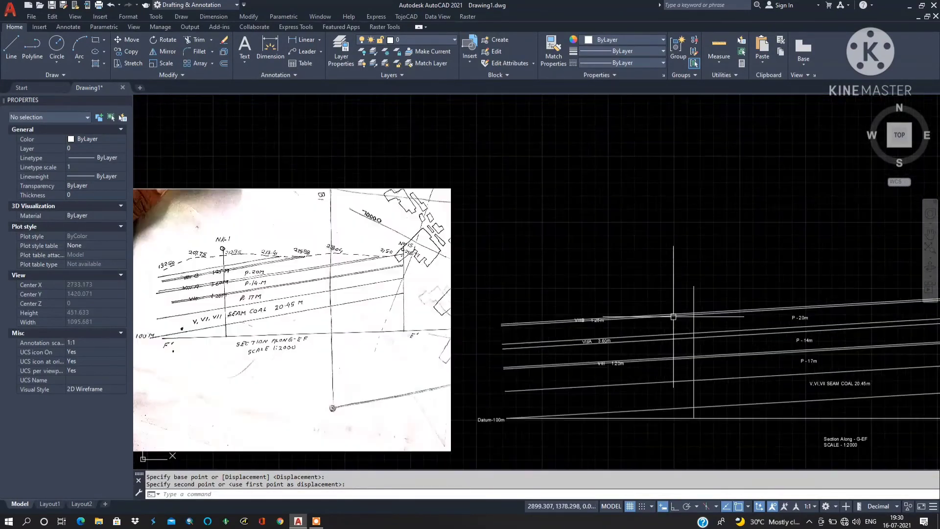
pyautogui.write('o')
pyautogui.press('Return')
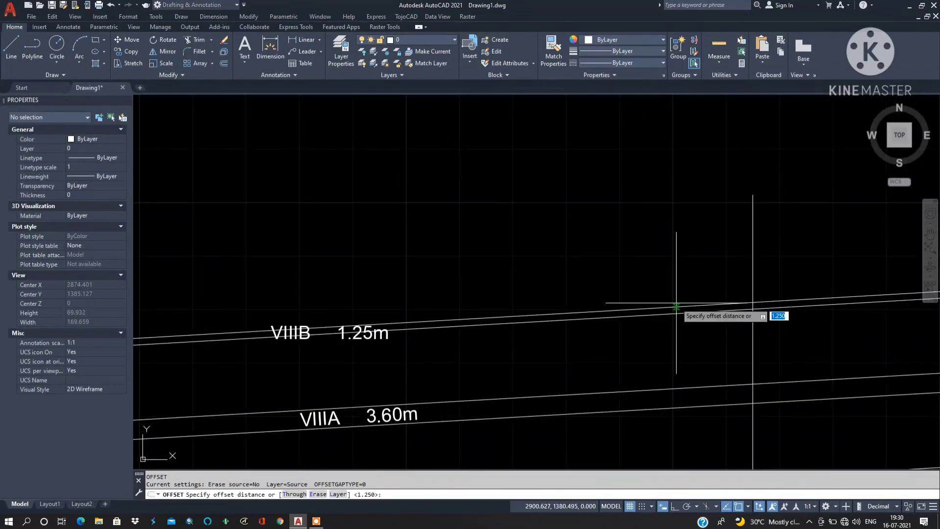
pyautogui.write('10')
pyautogui.press('Return')
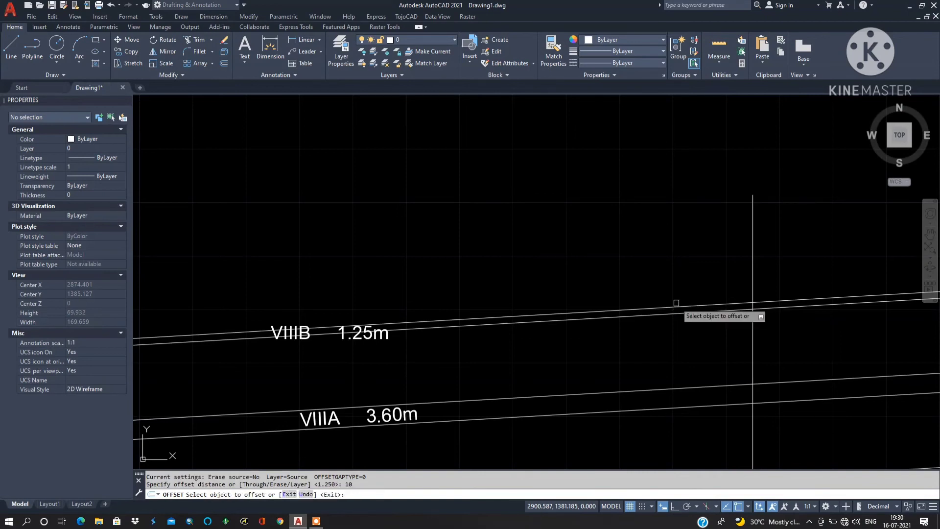
pyautogui.click(676, 306)
pyautogui.click(666, 274)
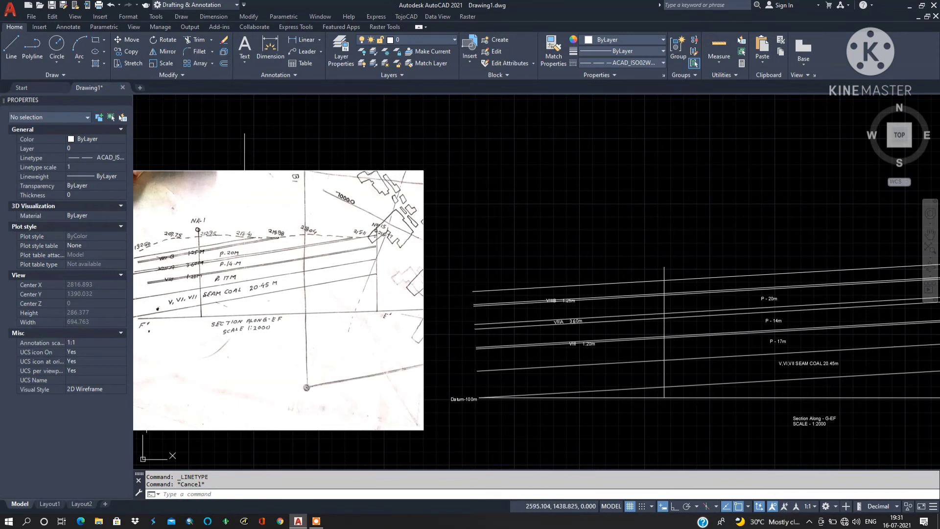
# - Start a fit spline in the ACAD_ISO02W dashed linetype above the seams' starting end for the ground surface, and replace its second point with a lower one
pyautogui.write('SP')
pyautogui.press('Return')
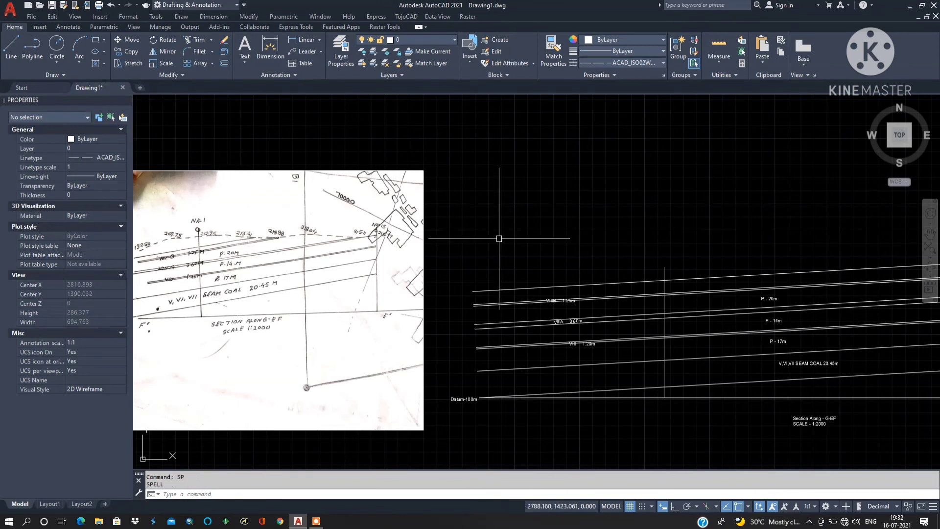
pyautogui.click(54, 75)
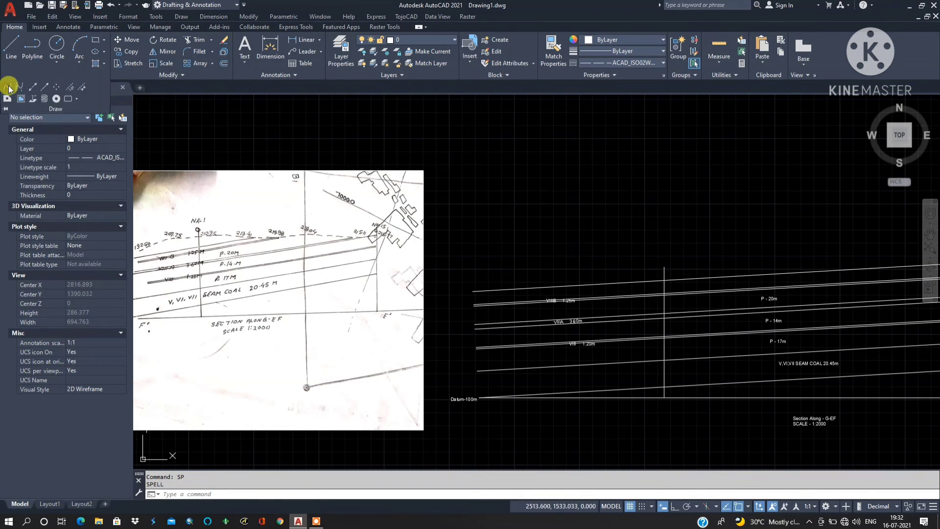
pyautogui.click(8, 87)
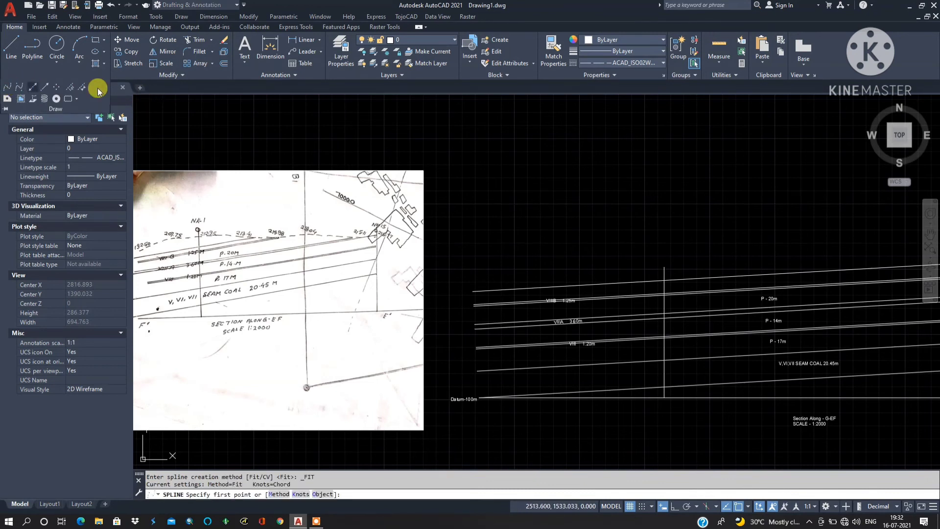
pyautogui.click(619, 66)
pyautogui.click(630, 99)
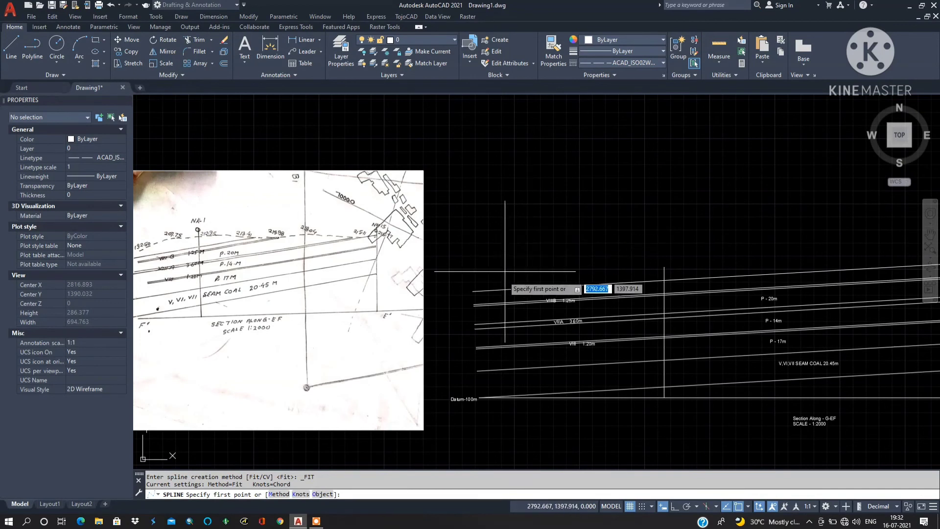
pyautogui.scroll(3, 473, 291)
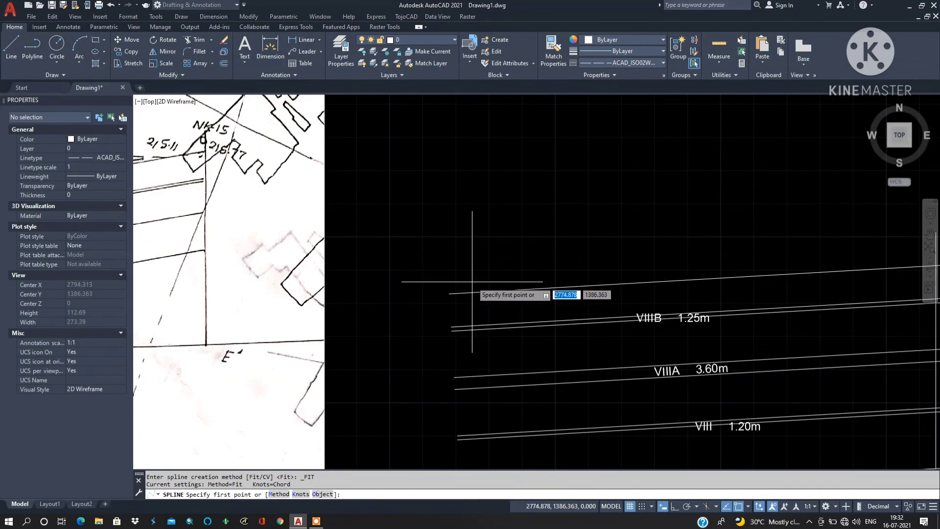
pyautogui.click(472, 281)
pyautogui.click(642, 219)
pyautogui.moveTo(837, 210); pyautogui.dragTo(363, 260, button='middle')
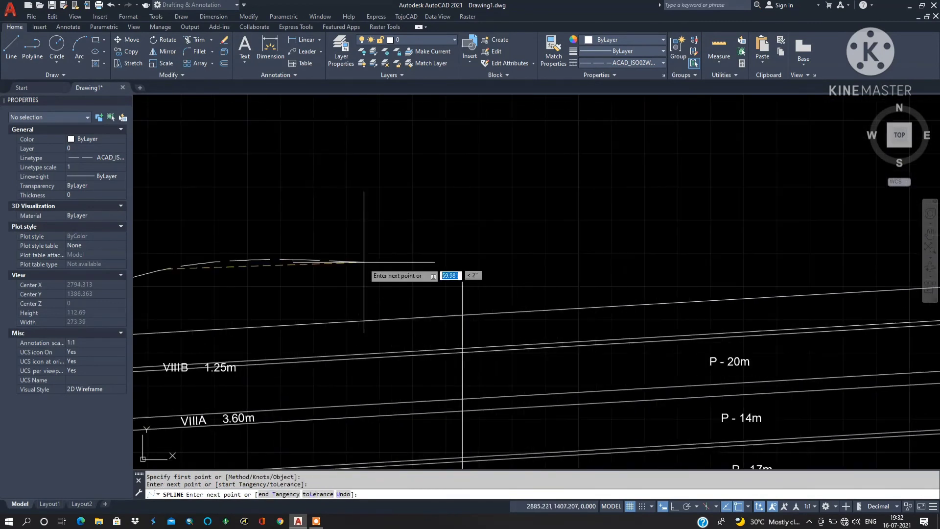
pyautogui.scroll(-5, 602, 289)
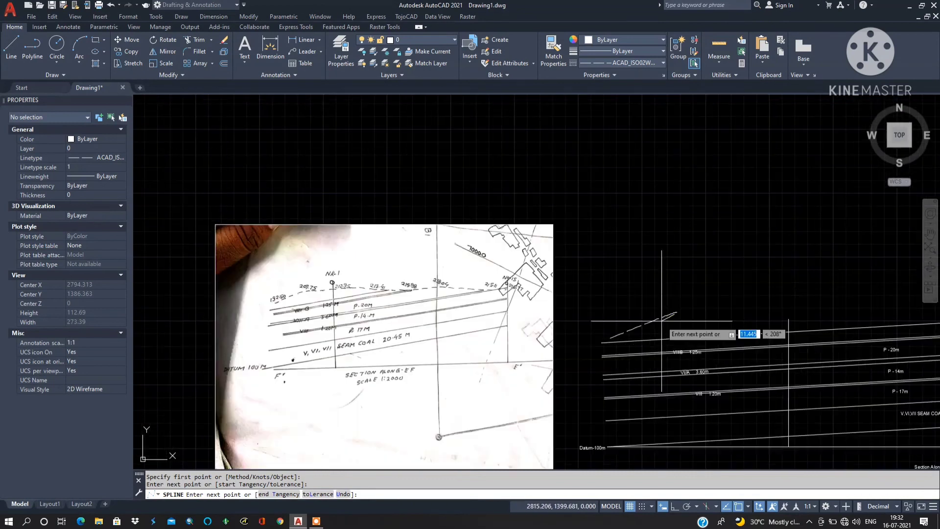
pyautogui.hotkey('ctrl', 'z')
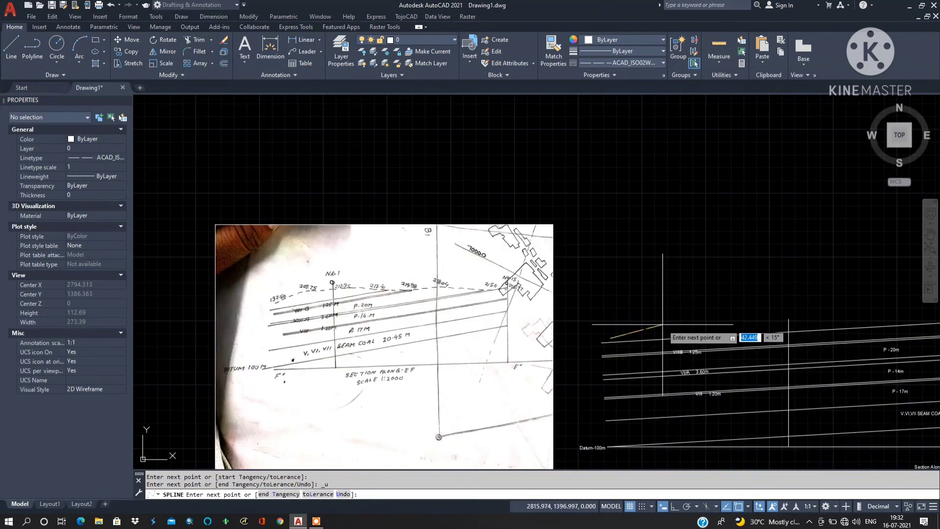
pyautogui.click(661, 324)
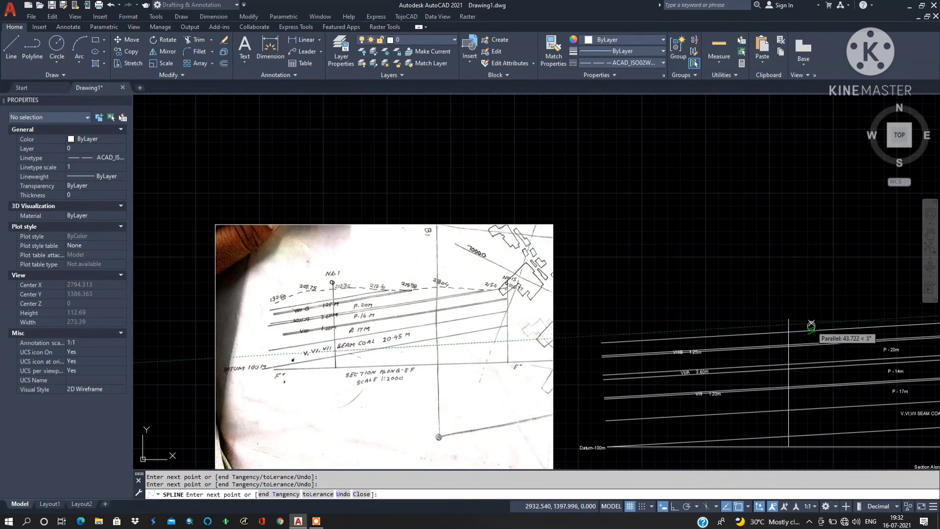
# - Continue the dashed ground surface spline across the section in a gentle wave and end it at the top of the far vertical boundary line
pyautogui.scroll(3, 666, 315)
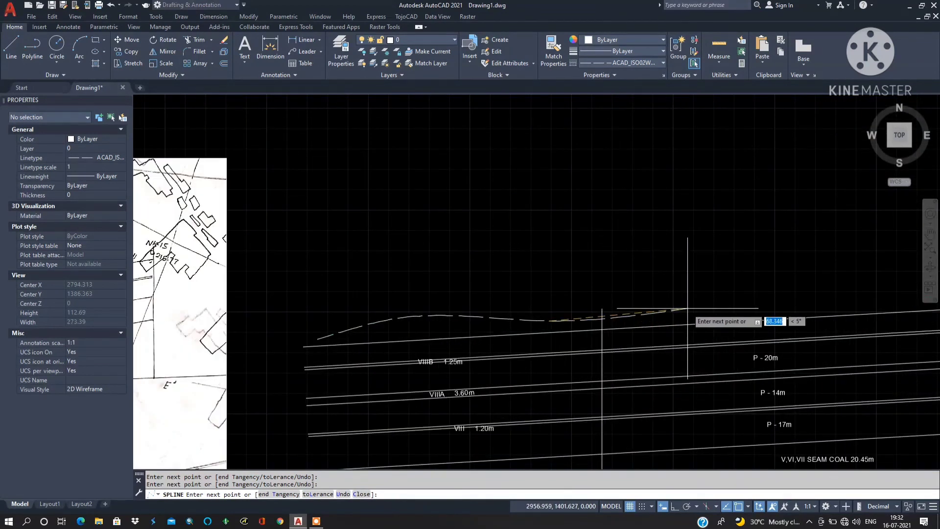
pyautogui.click(691, 308)
pyautogui.scroll(-4, 691, 309)
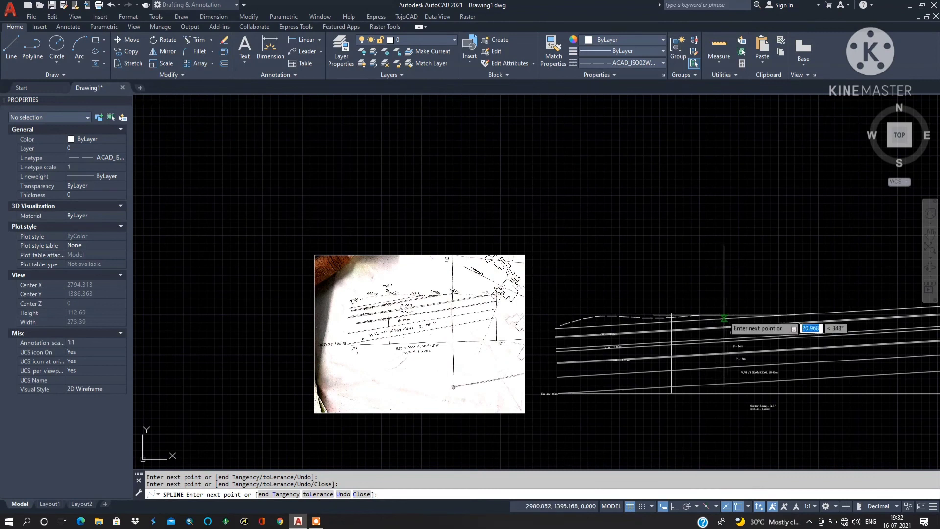
pyautogui.scroll(3, 716, 319)
pyautogui.moveTo(886, 326); pyautogui.dragTo(623, 279, button='middle')
pyautogui.click(704, 292)
pyautogui.scroll(-4, 703, 293)
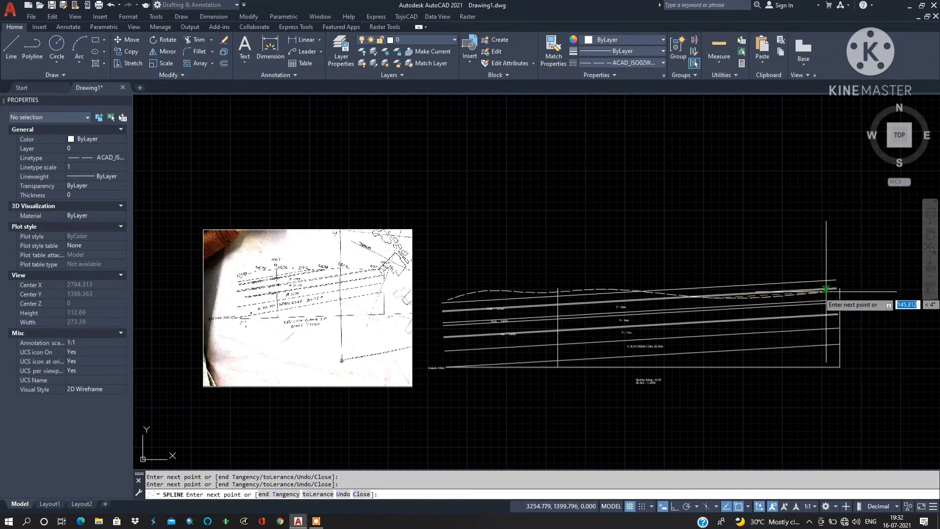
pyautogui.scroll(5, 837, 289)
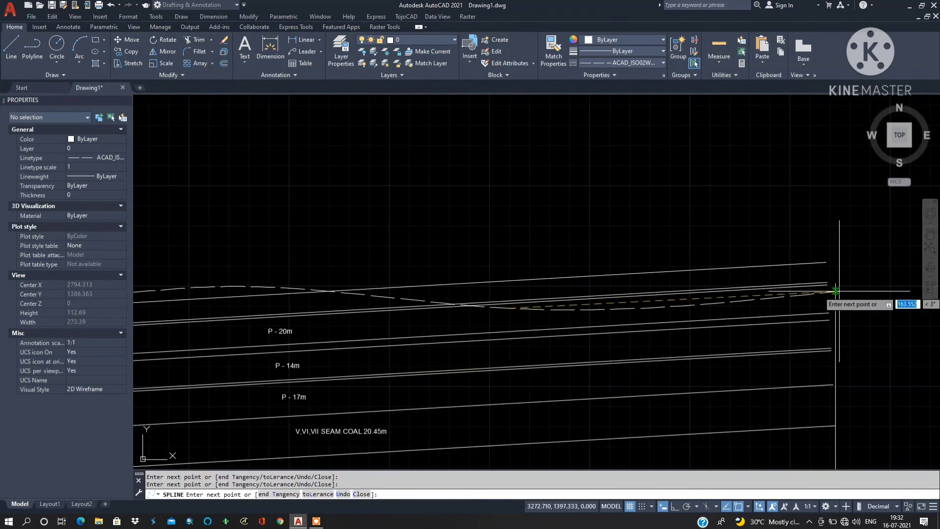
pyautogui.click(836, 291)
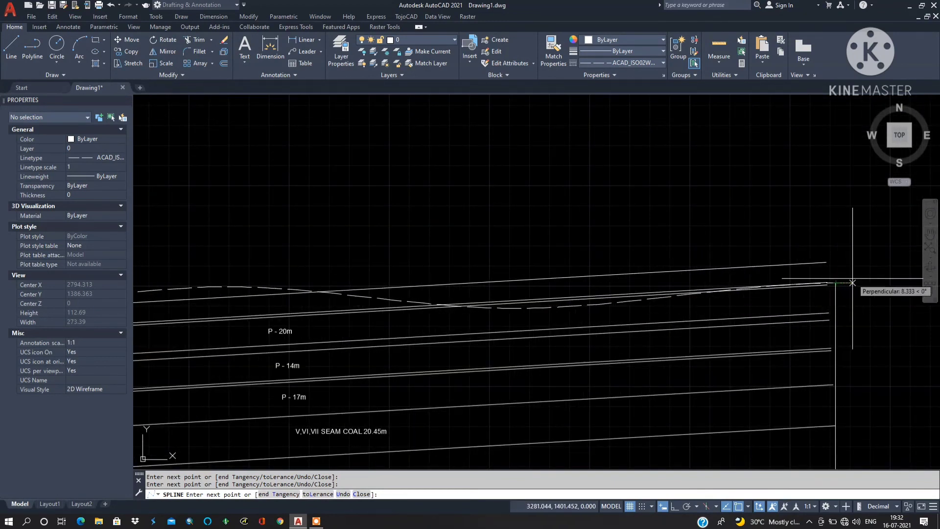
pyautogui.press('Return')
pyautogui.scroll(-10, 854, 284)
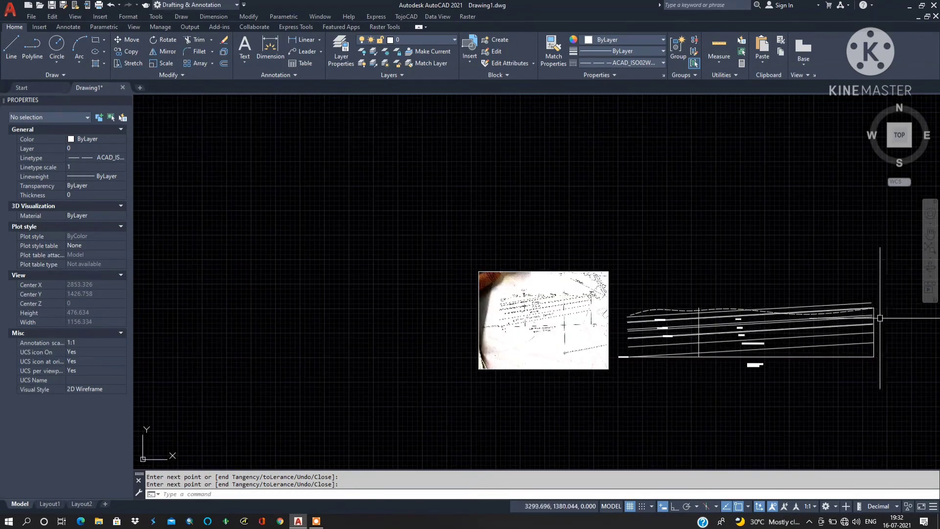
# - Compare the dashed ground surface with the scan and examine where it crosses the upper seam lines
pyautogui.scroll(3, 760, 307)
pyautogui.scroll(4, 490, 316)
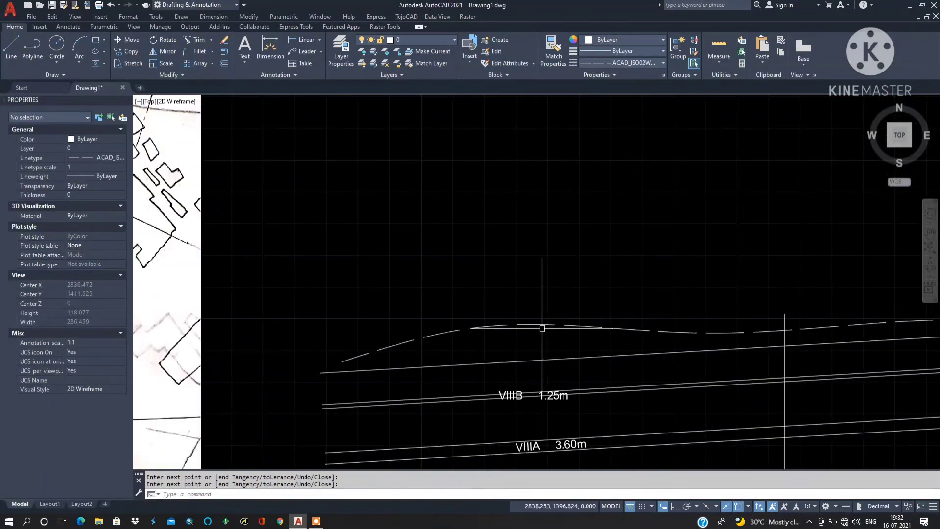
pyautogui.scroll(-6, 559, 319)
pyautogui.scroll(4, 337, 313)
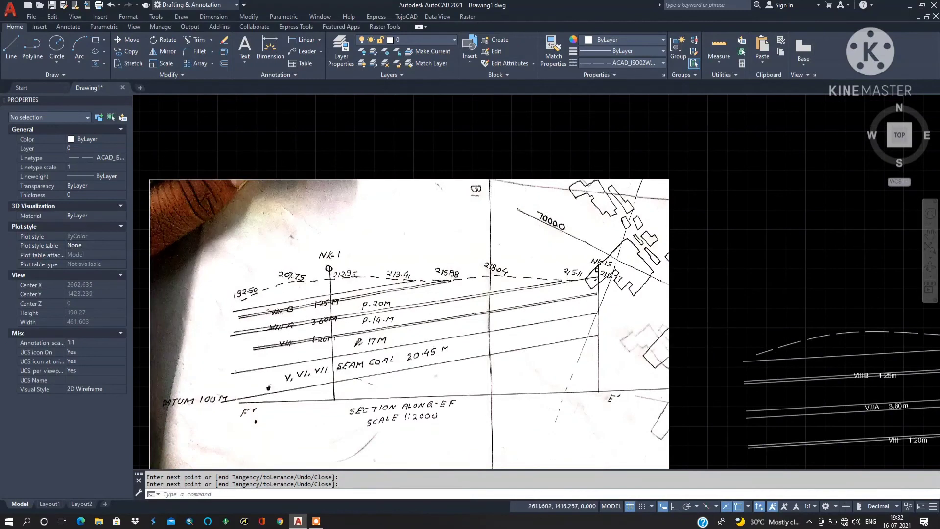
pyautogui.scroll(-4, 435, 296)
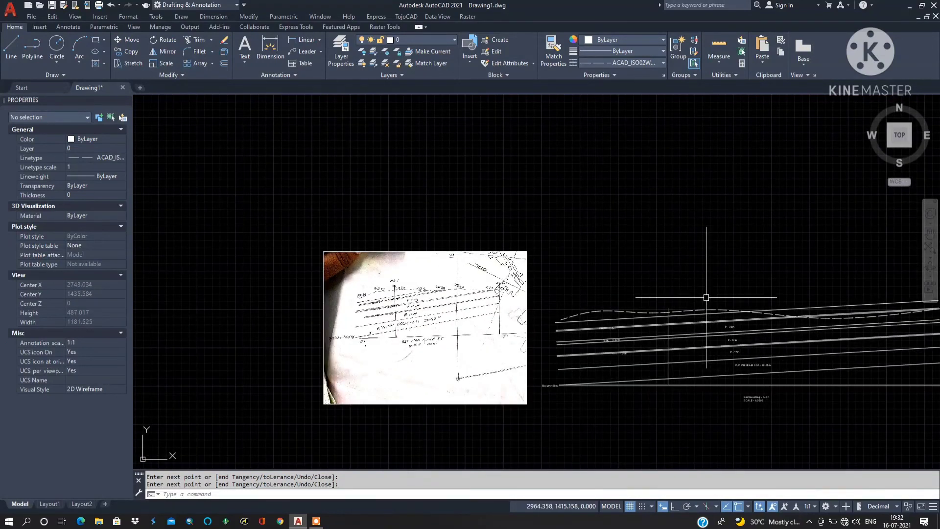
pyautogui.scroll(4, 379, 335)
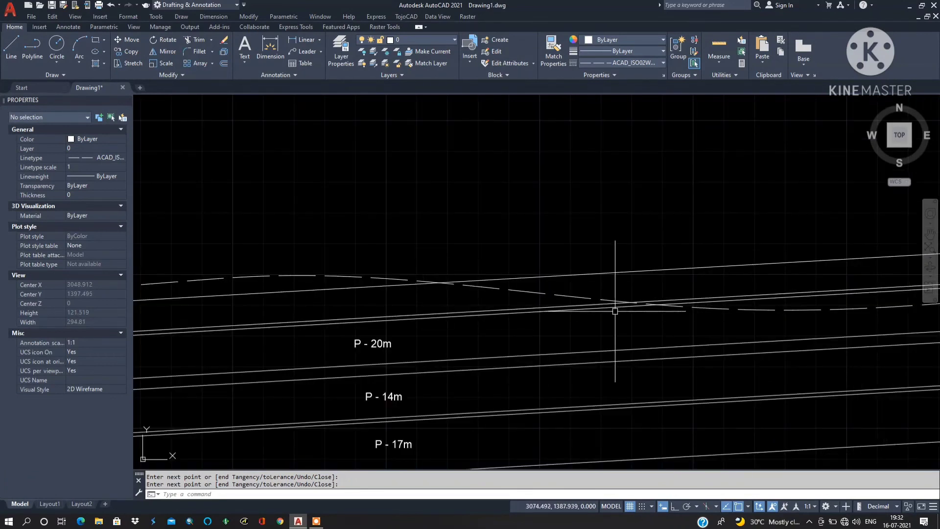
pyautogui.scroll(-2, 637, 318)
pyautogui.scroll(2, 515, 333)
pyautogui.scroll(2, 621, 286)
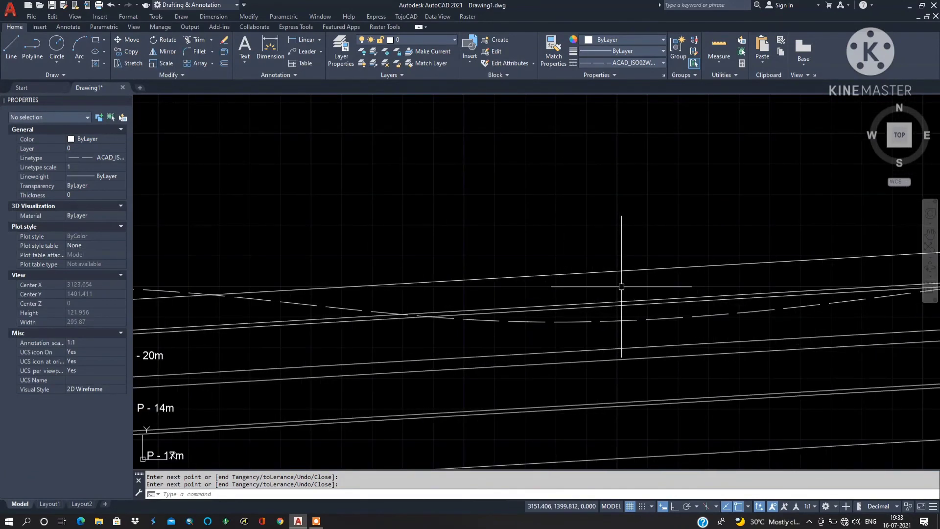
# - Trim the portions of the offset top line and the VIIIB seam lines that extend above the dashed ground surface
pyautogui.write('tr')
pyautogui.press('Return')
pyautogui.click(604, 307)
pyautogui.moveTo(597, 297); pyautogui.dragTo(593, 301)
pyautogui.click(504, 249)
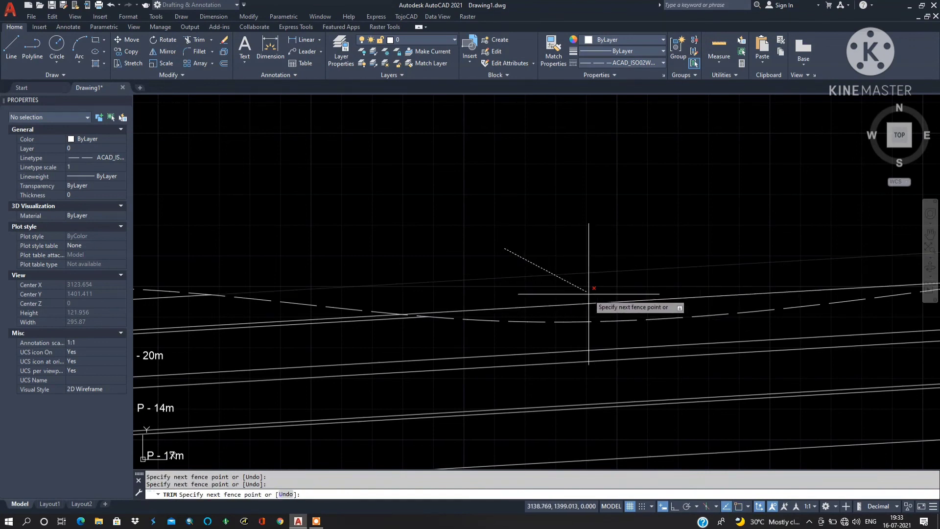
pyautogui.press('Return')
pyautogui.scroll(-6, 604, 308)
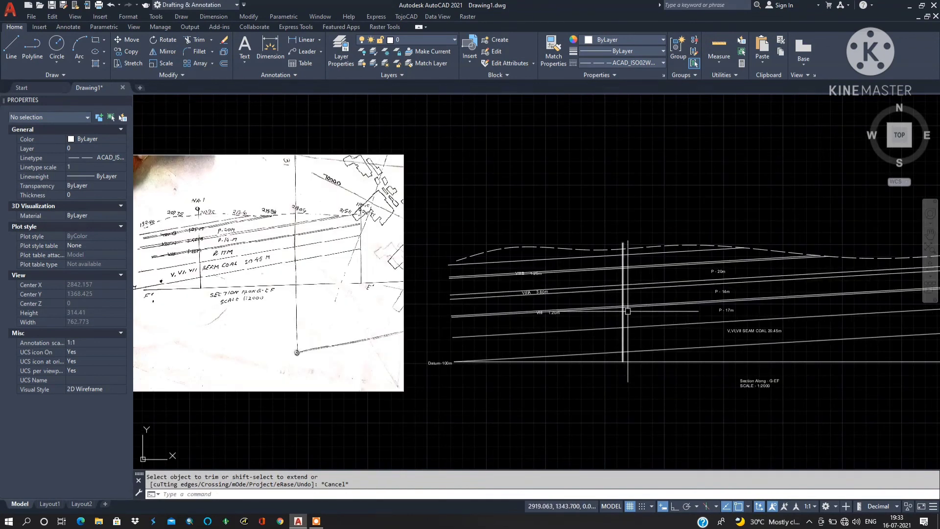
pyautogui.press('Escape')
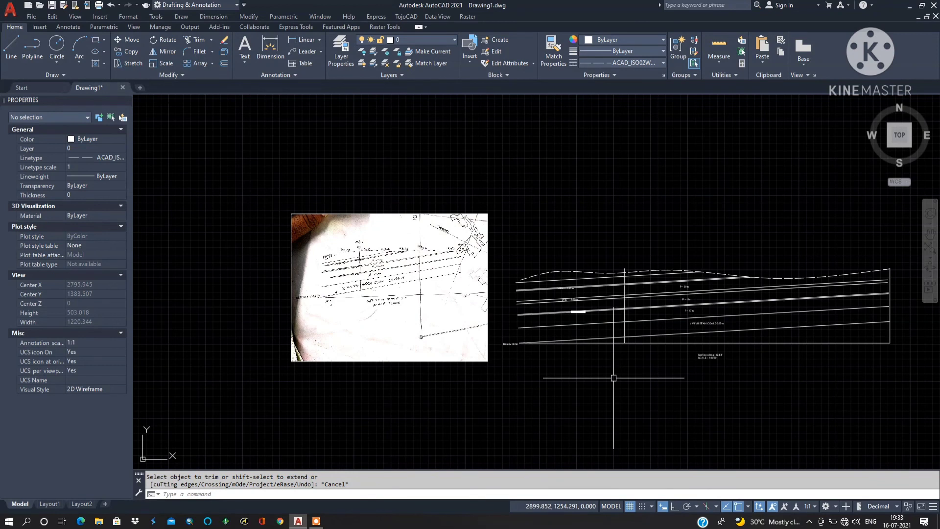